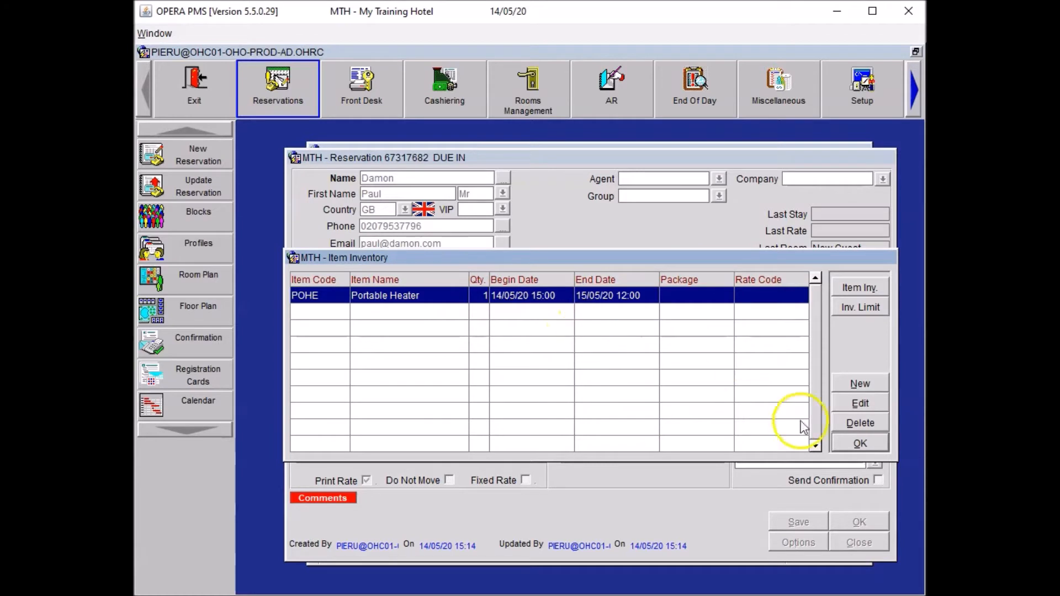
Save the reservation with POHE and add the HSK trace 'Please place portable heater in room.'.
{"action": "left_click", "coordinate": [860, 444]}
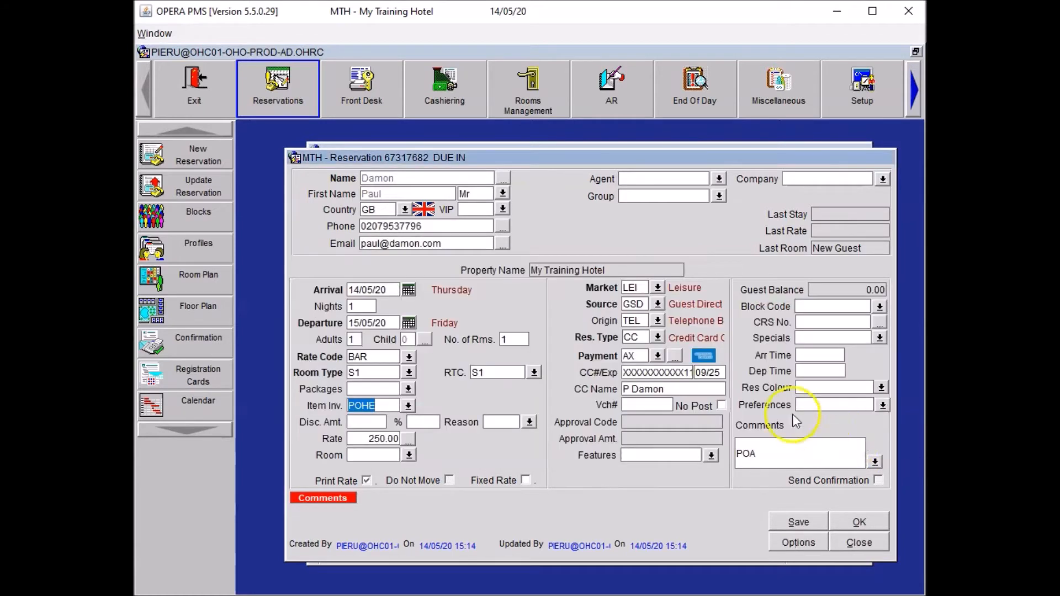
{"action": "left_click", "coordinate": [796, 522]}
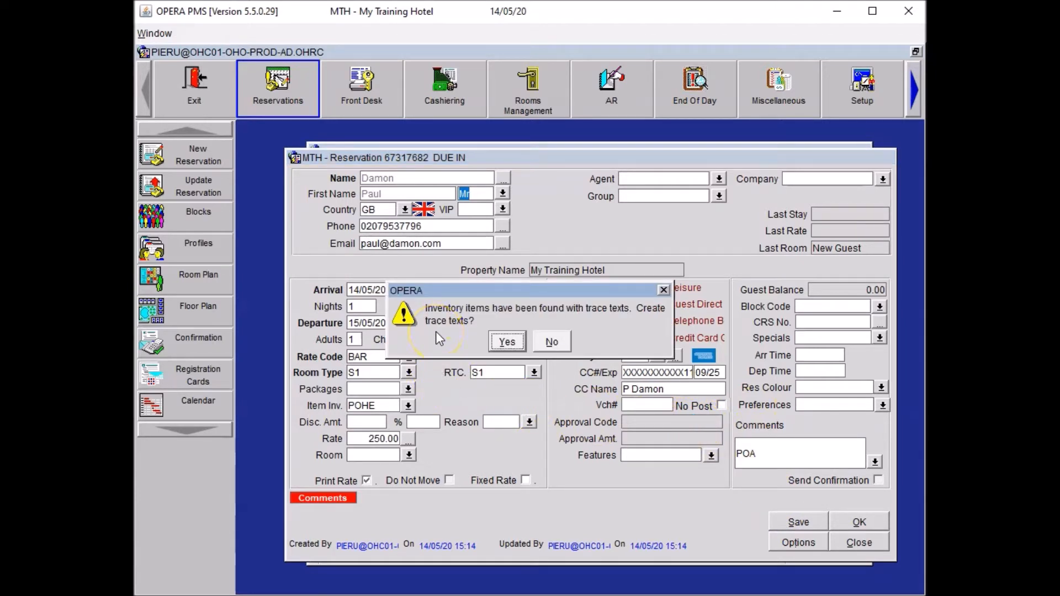
{"action": "left_click", "coordinate": [503, 338]}
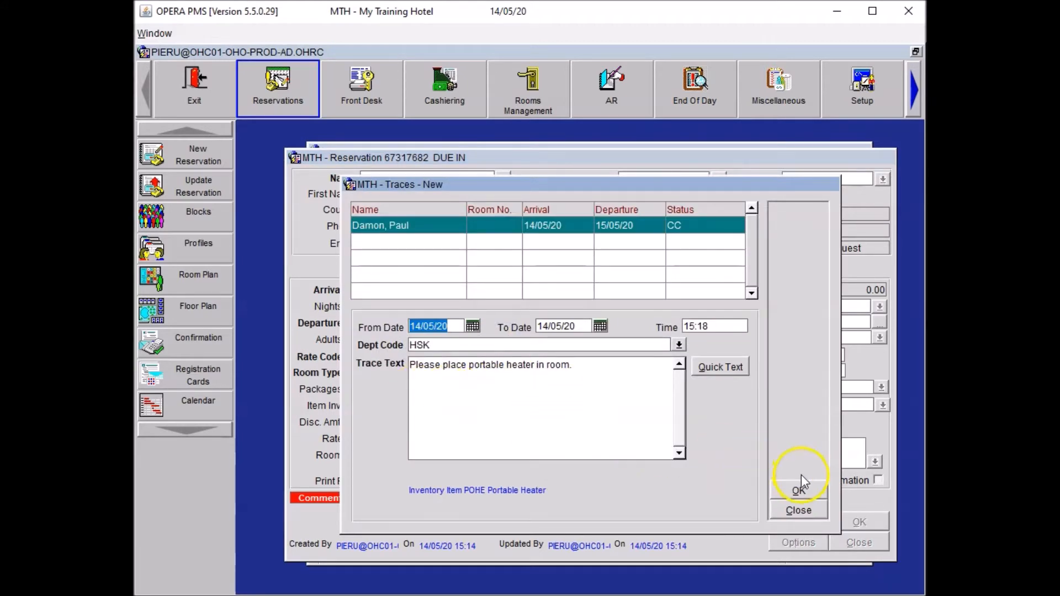
{"action": "left_click", "coordinate": [800, 490]}
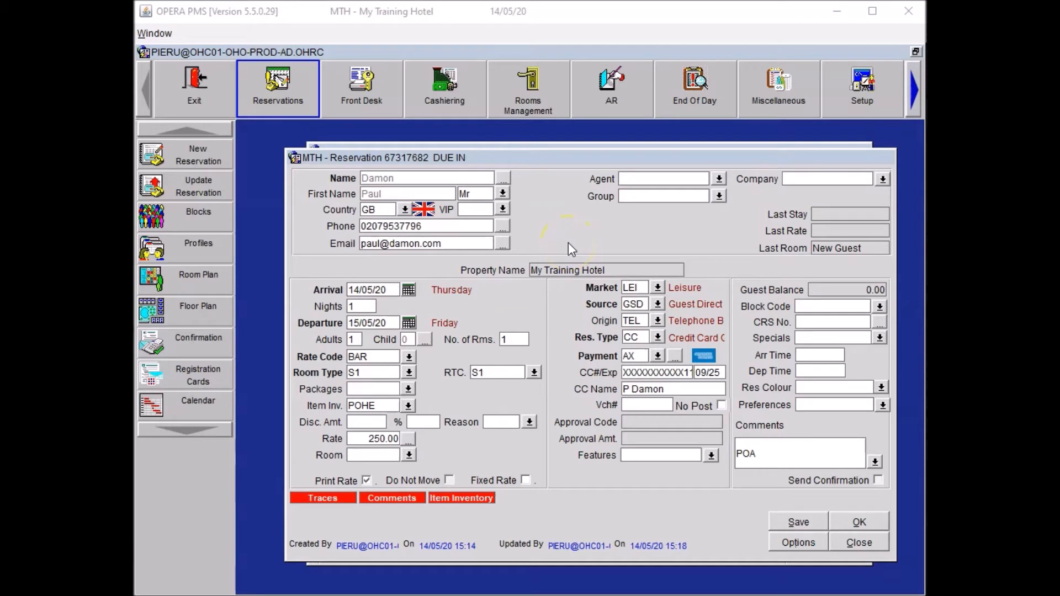
Open the guest profile's notes and start a new General Notes entry.
{"action": "left_click", "coordinate": [506, 178]}
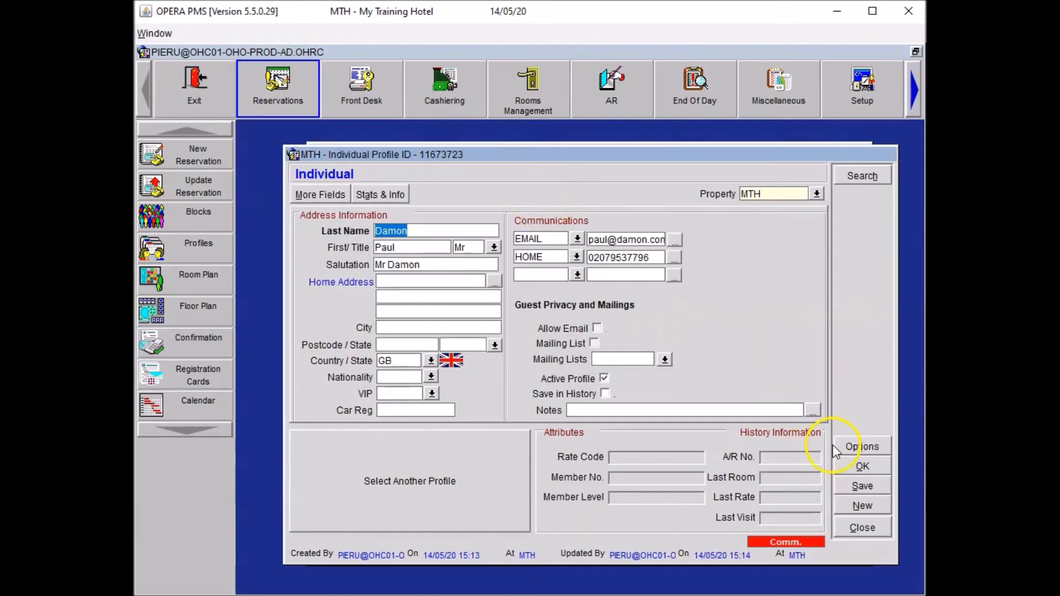
{"action": "left_click", "coordinate": [845, 445]}
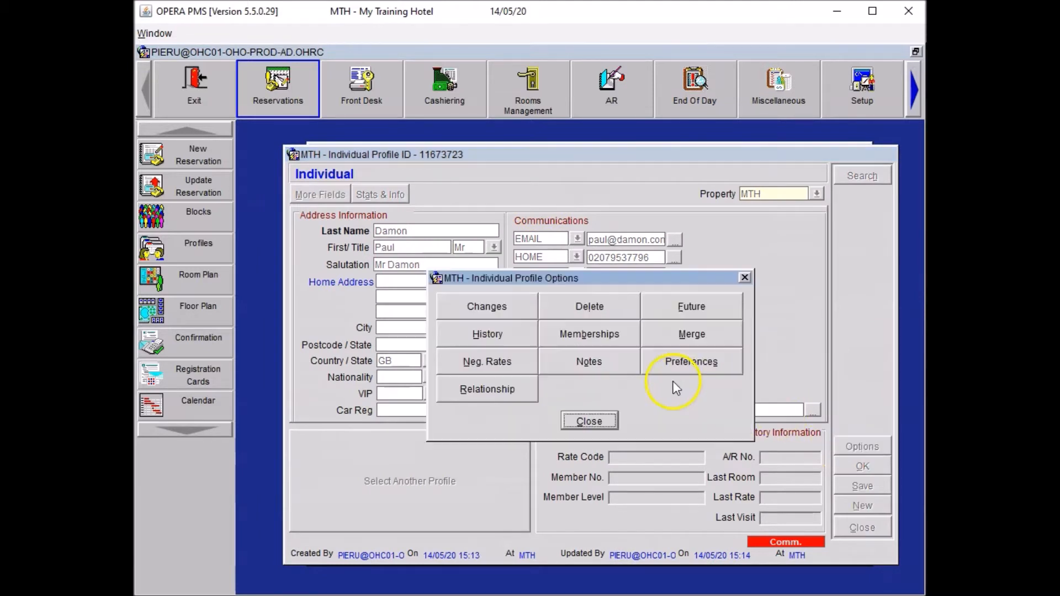
{"action": "left_click", "coordinate": [587, 358]}
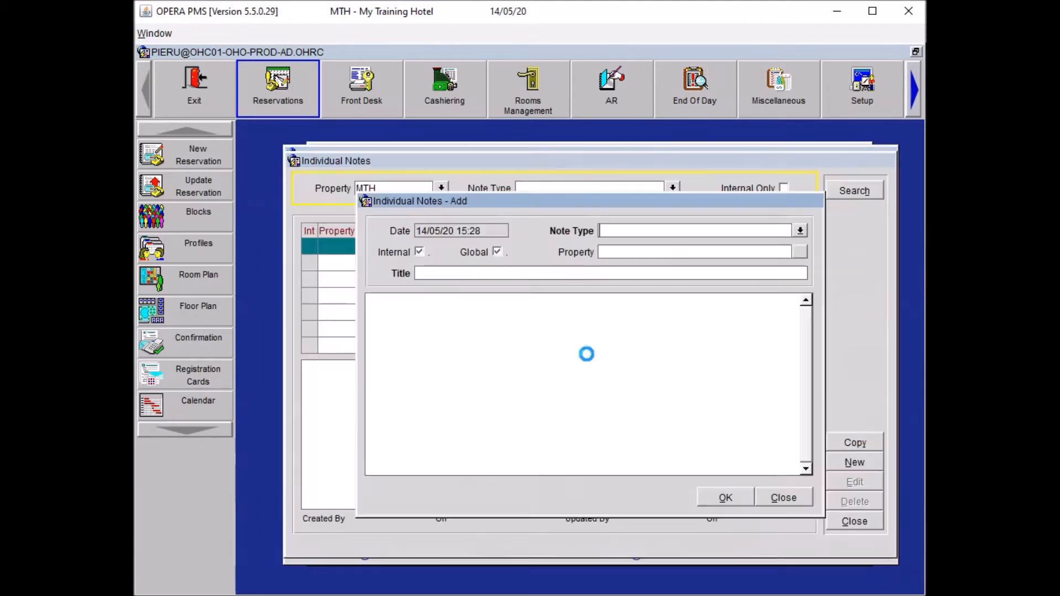
{"action": "left_click", "coordinate": [802, 232]}
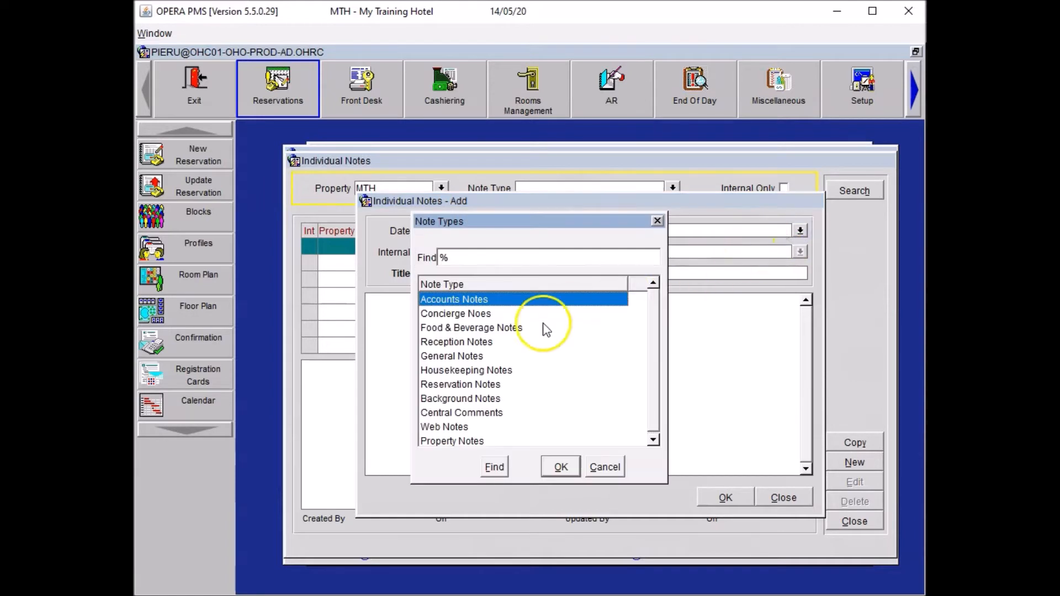
{"action": "left_click", "coordinate": [451, 356]}
{"action": "left_click", "coordinate": [561, 467]}
Title the note 'Diabetes' with text 'Guest has type 2 diabetes', save it, and return to the reservation.
{"action": "left_click", "coordinate": [491, 273]}
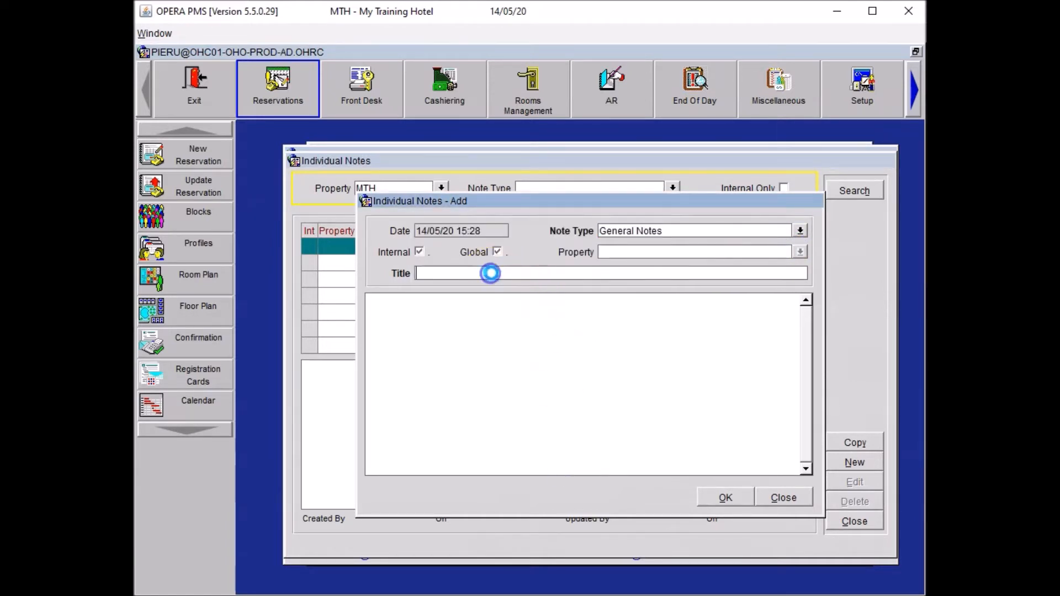
{"action": "type", "text": "Diabetes"}
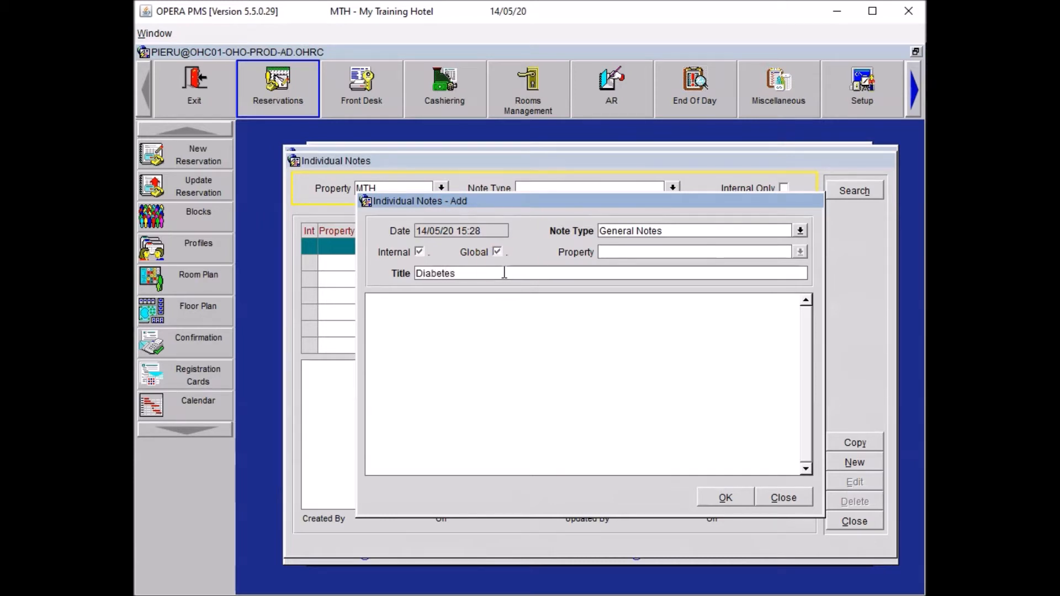
{"action": "left_click", "coordinate": [468, 369]}
{"action": "type", "text": "Guest has type 2 diabetes"}
{"action": "left_click", "coordinate": [388, 317]}
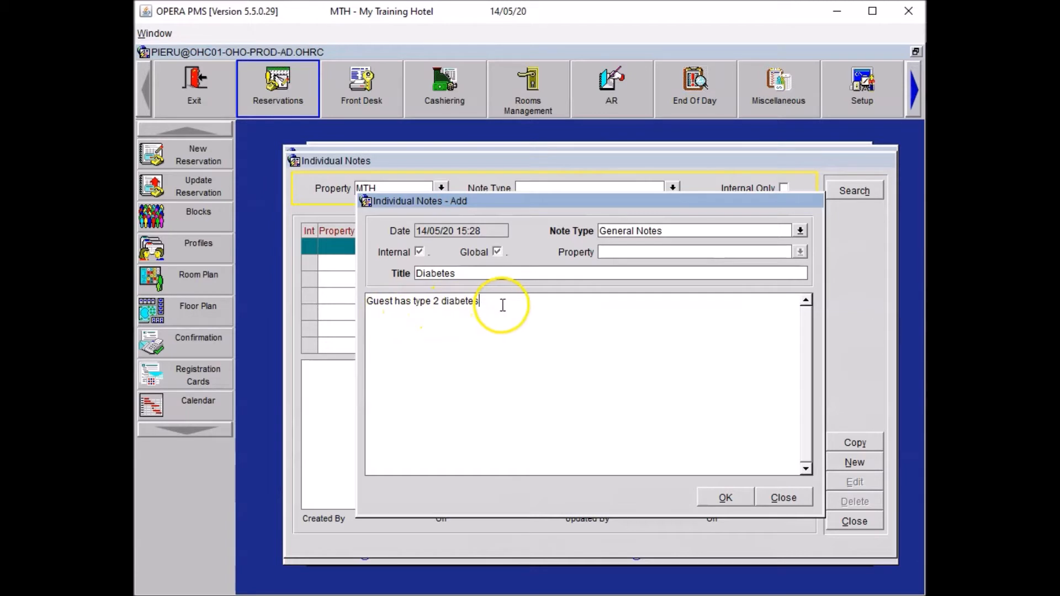
{"action": "left_click", "coordinate": [727, 498]}
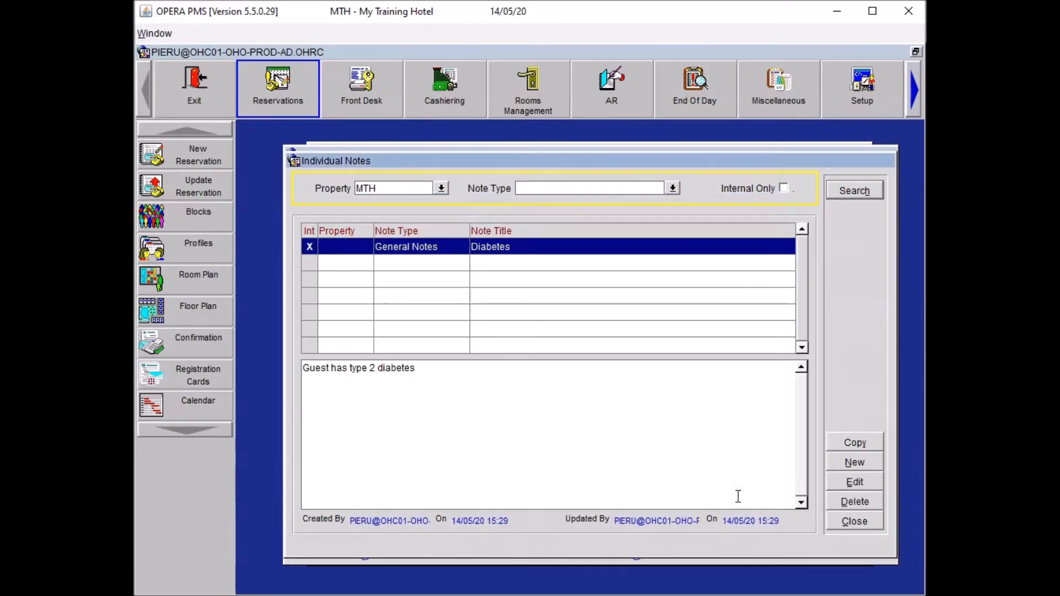
{"action": "left_click", "coordinate": [853, 522]}
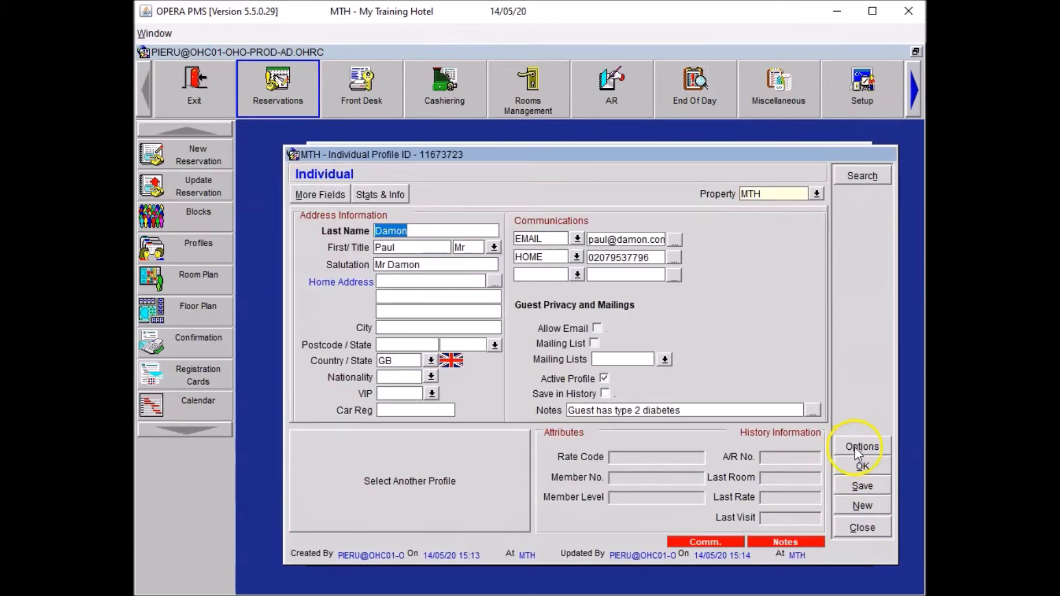
{"action": "left_click", "coordinate": [859, 467]}
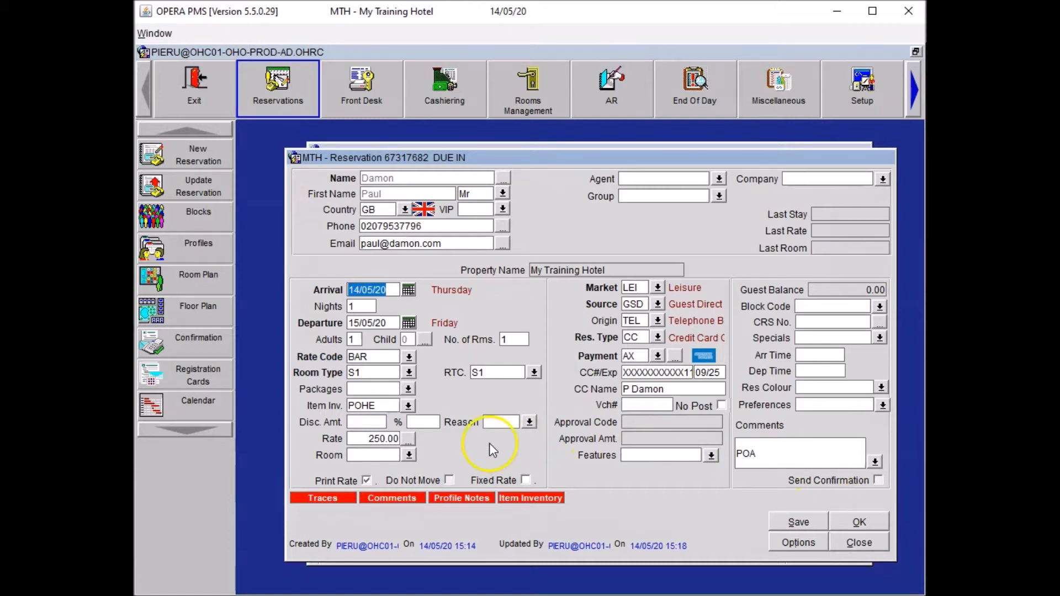
Add item code MIFR (Mini Fridge) to the reservation's item inventory.
{"action": "left_click", "coordinate": [406, 405]}
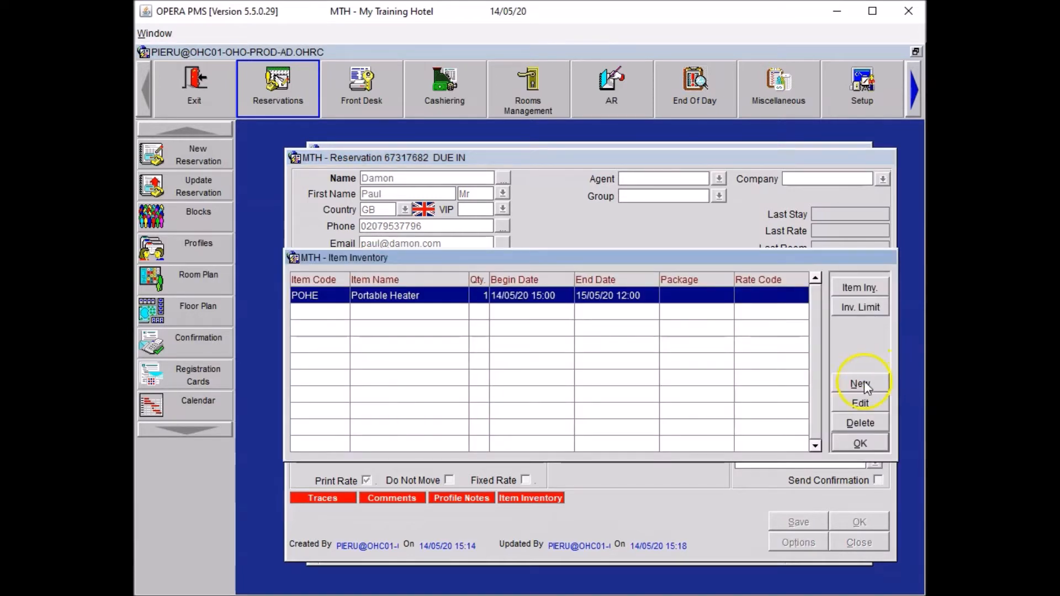
{"action": "left_click", "coordinate": [861, 384]}
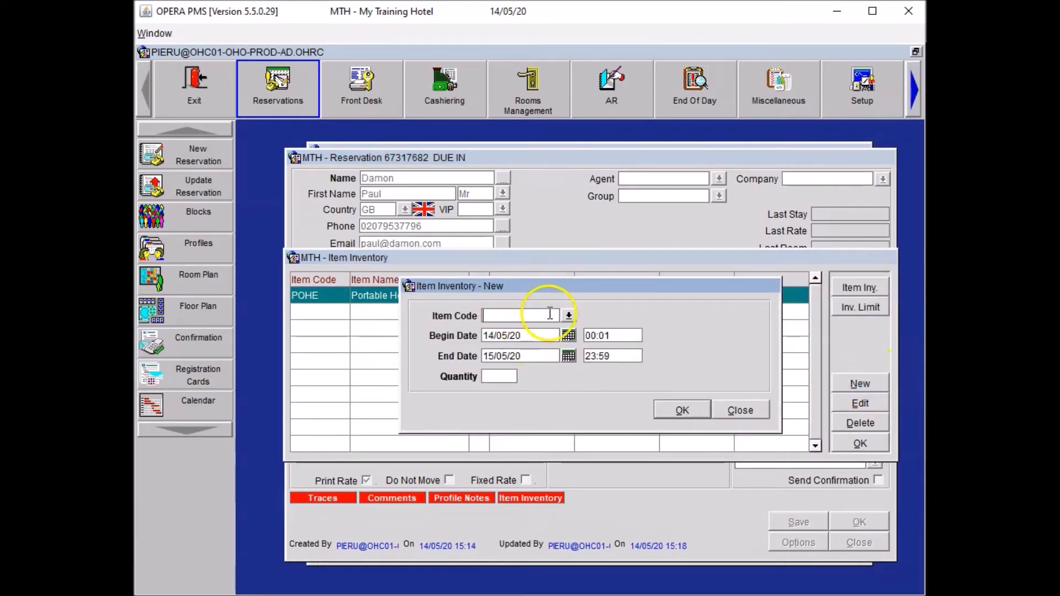
{"action": "left_click", "coordinate": [521, 312]}
{"action": "type", "text": "MIFR"}
{"action": "left_click", "coordinate": [571, 315]}
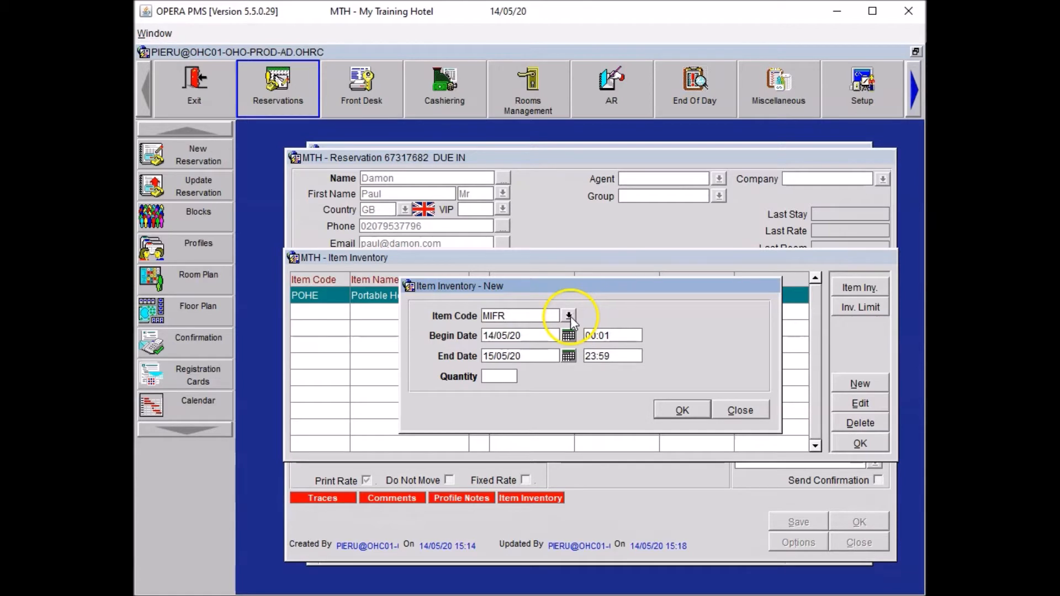
{"action": "key", "text": "Tab"}
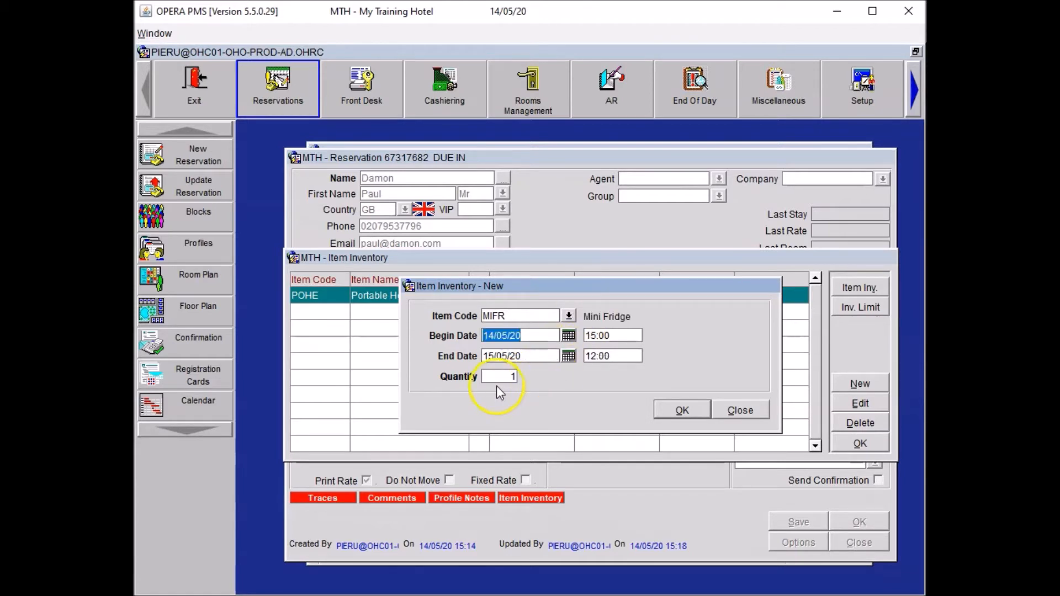
{"action": "left_click", "coordinate": [671, 409]}
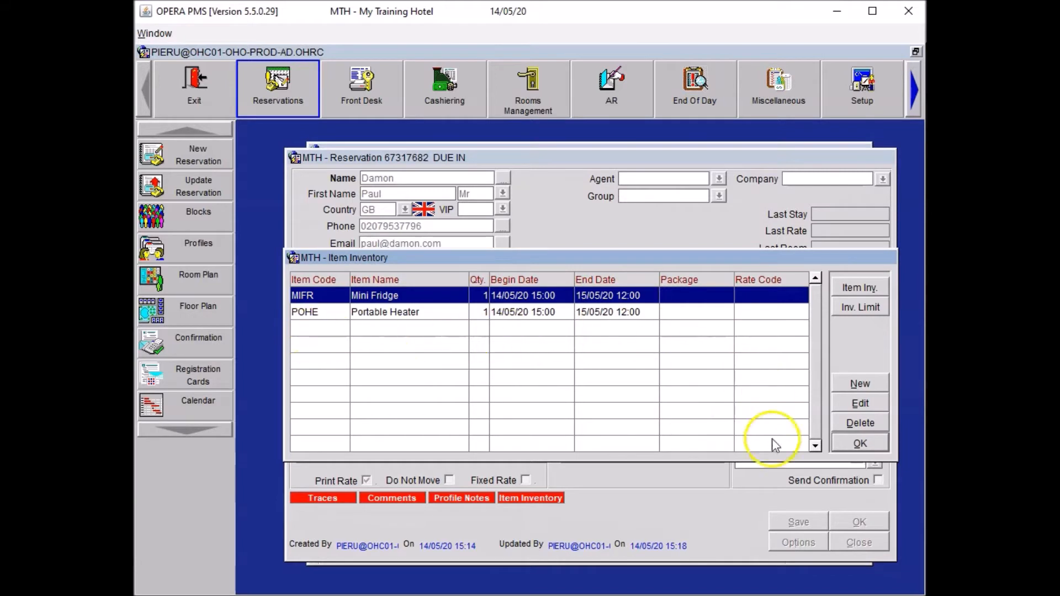
Save the reservation with the HSK trace 'Please place mini fridge in room.'.
{"action": "left_click", "coordinate": [870, 443]}
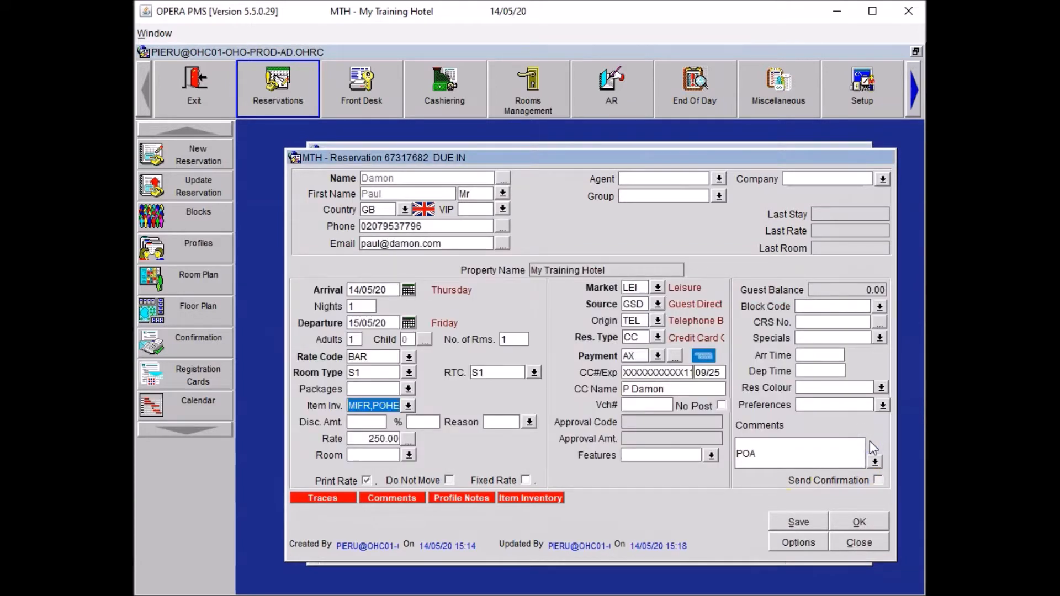
{"action": "left_click", "coordinate": [793, 523]}
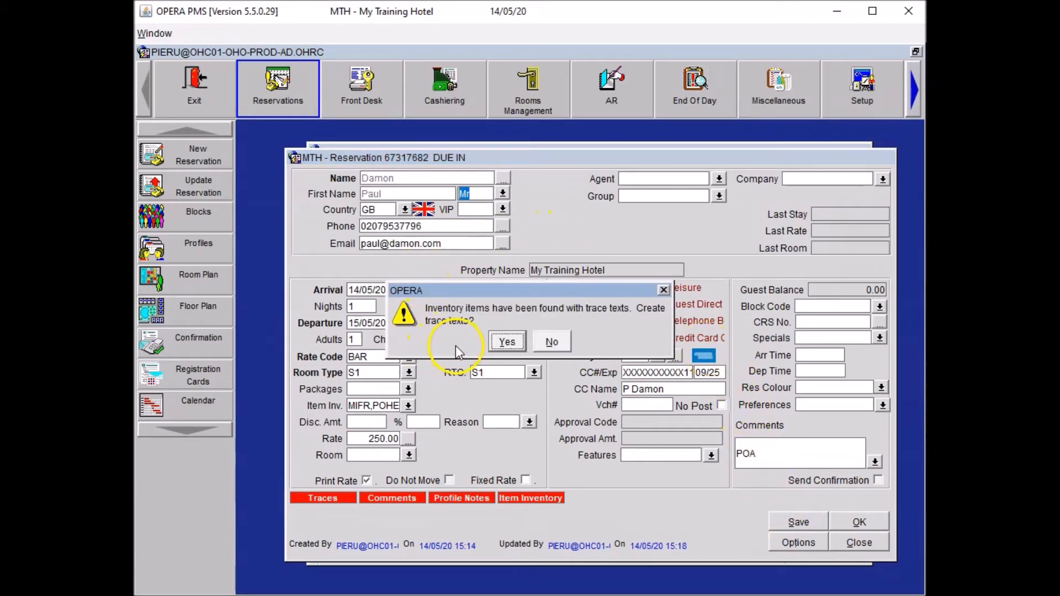
{"action": "left_click", "coordinate": [506, 342]}
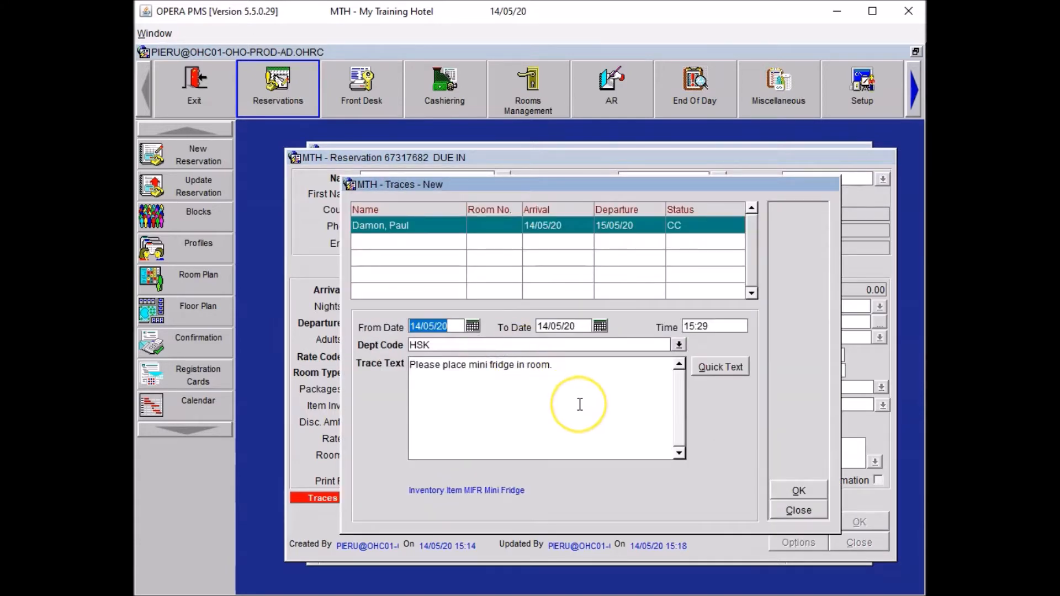
{"action": "left_click", "coordinate": [799, 491]}
{"action": "left_click", "coordinate": [802, 522]}
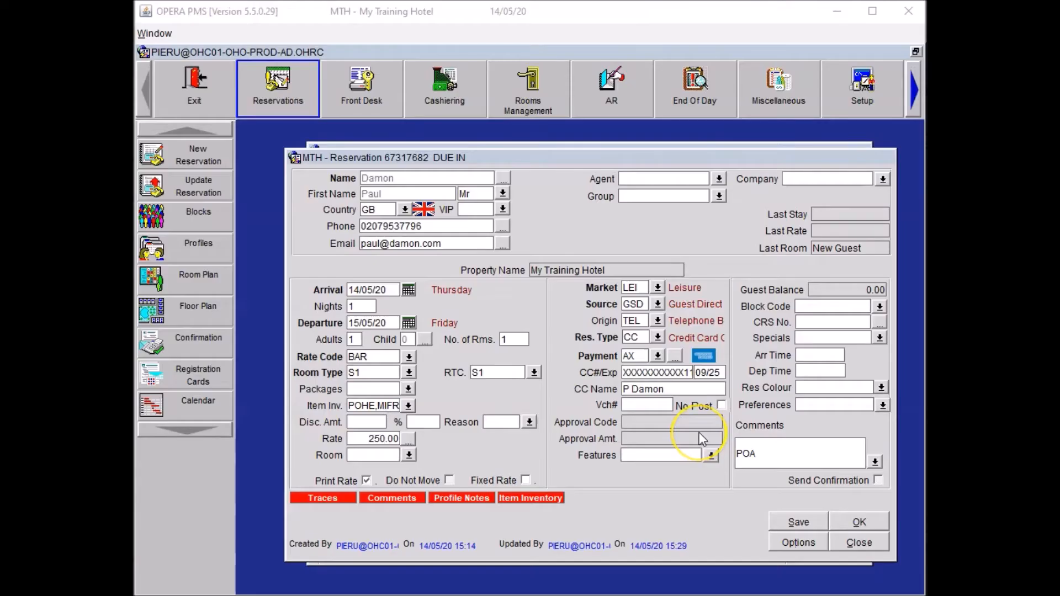
{"action": "left_click", "coordinate": [716, 450]}
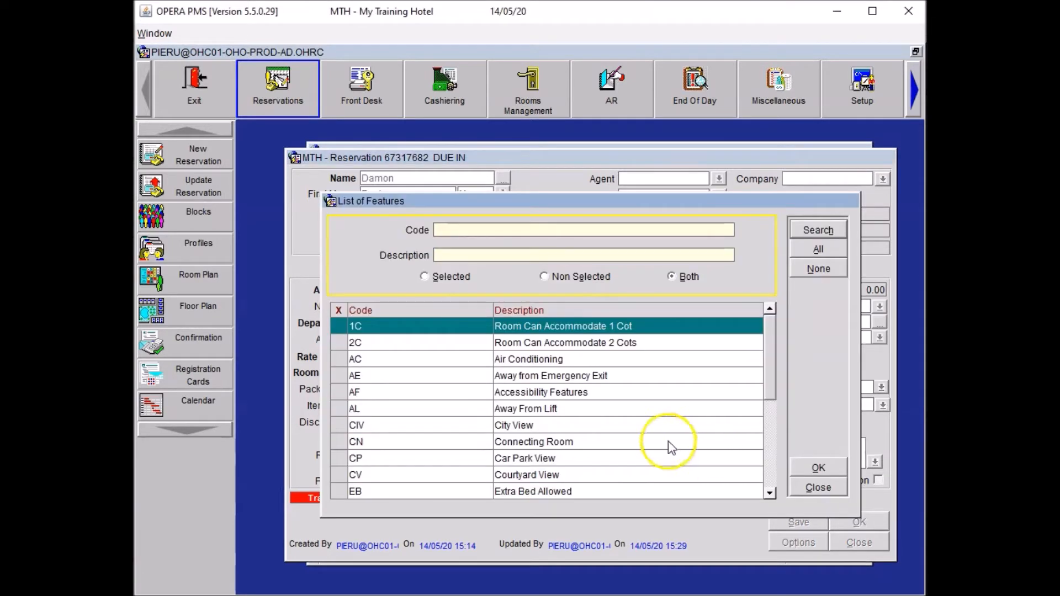
{"action": "left_click", "coordinate": [768, 441]}
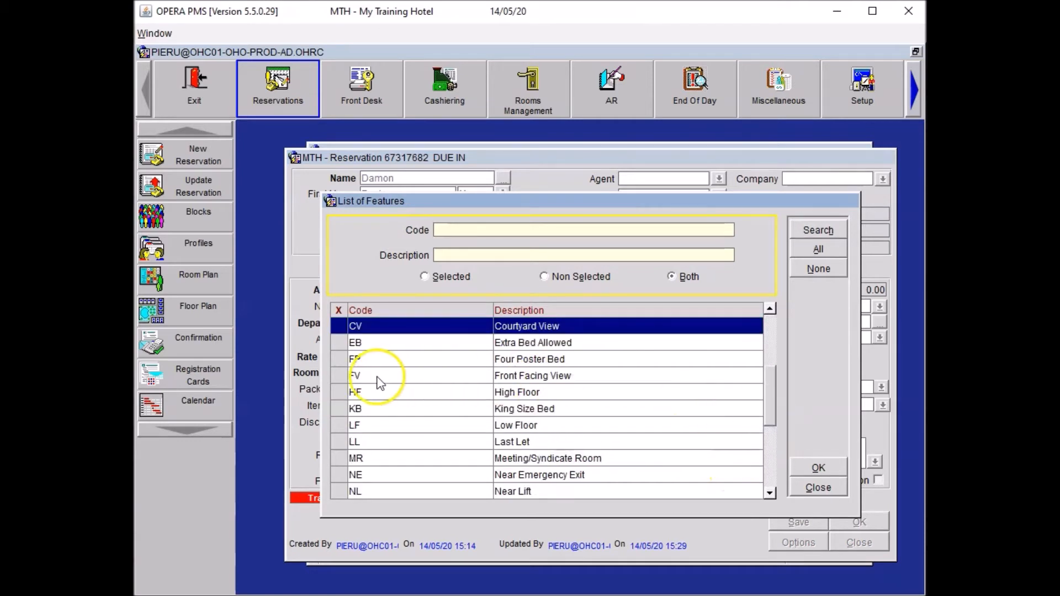
{"action": "left_click", "coordinate": [343, 398]}
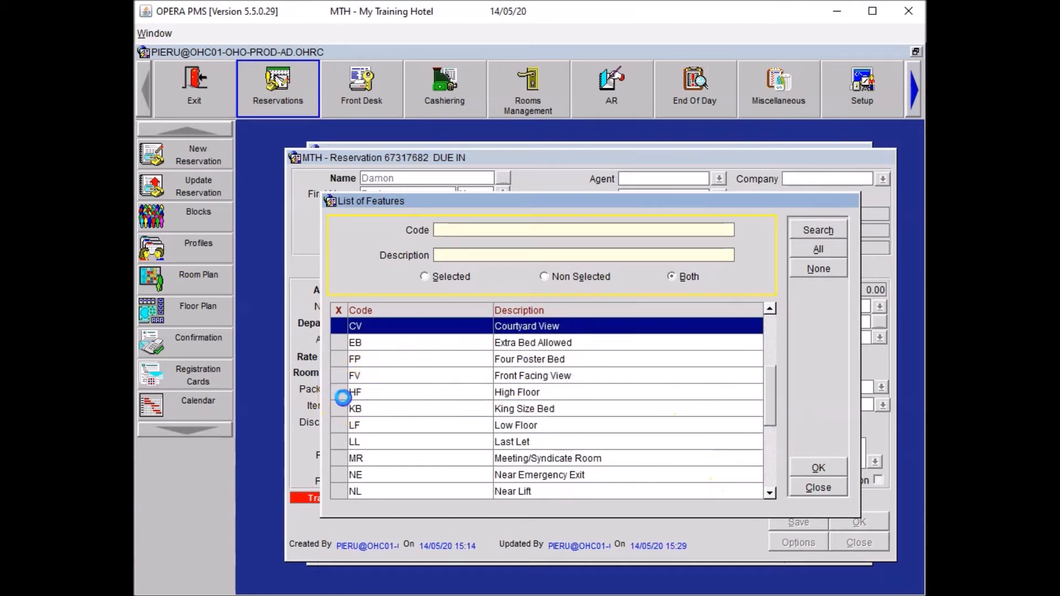
{"action": "left_click", "coordinate": [822, 470]}
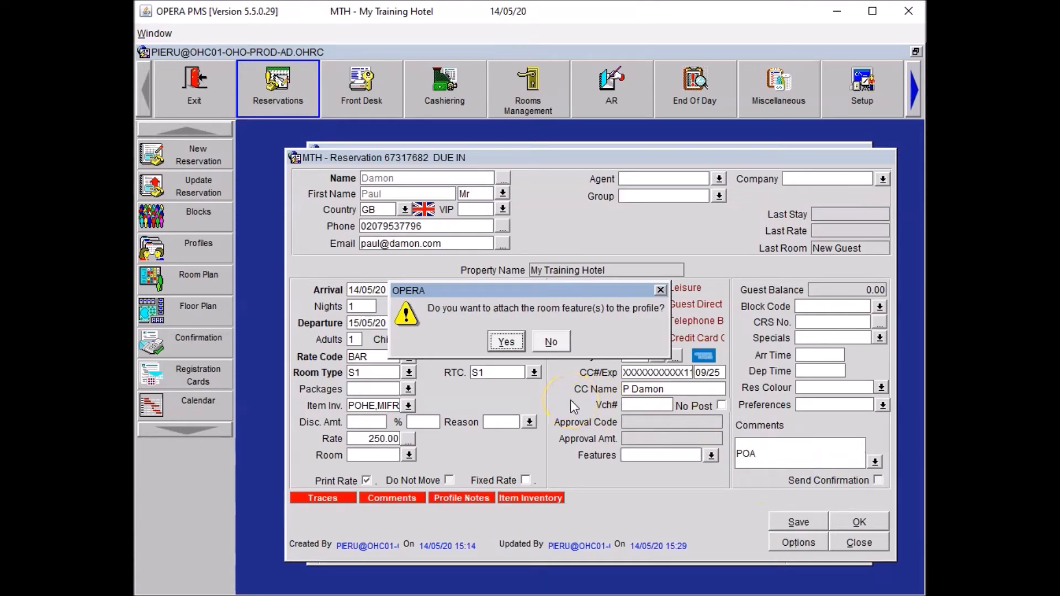
{"action": "left_click", "coordinate": [497, 338]}
{"action": "left_click", "coordinate": [789, 521]}
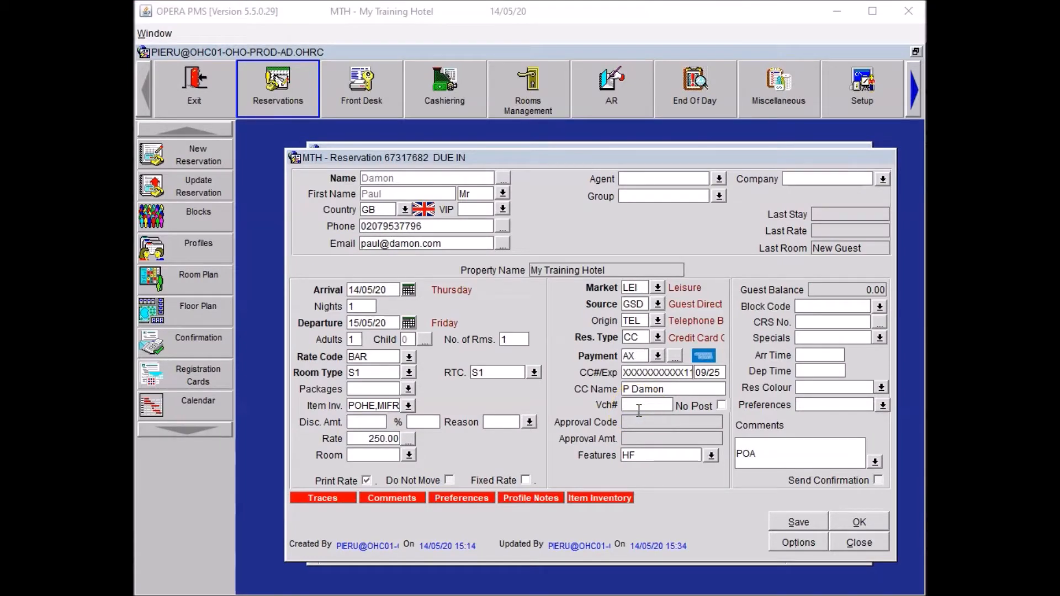
Add SU to the reservation preferences without attaching it to the guest profile.
{"action": "left_click", "coordinate": [882, 407]}
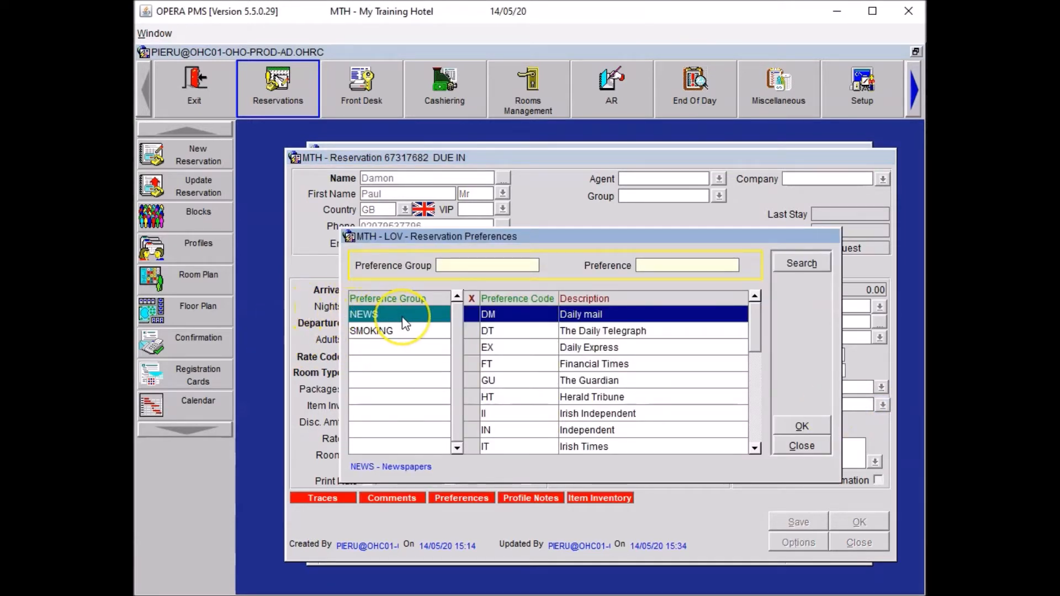
{"action": "left_click", "coordinate": [755, 400]}
{"action": "left_click", "coordinate": [473, 414]}
{"action": "left_click", "coordinate": [802, 427]}
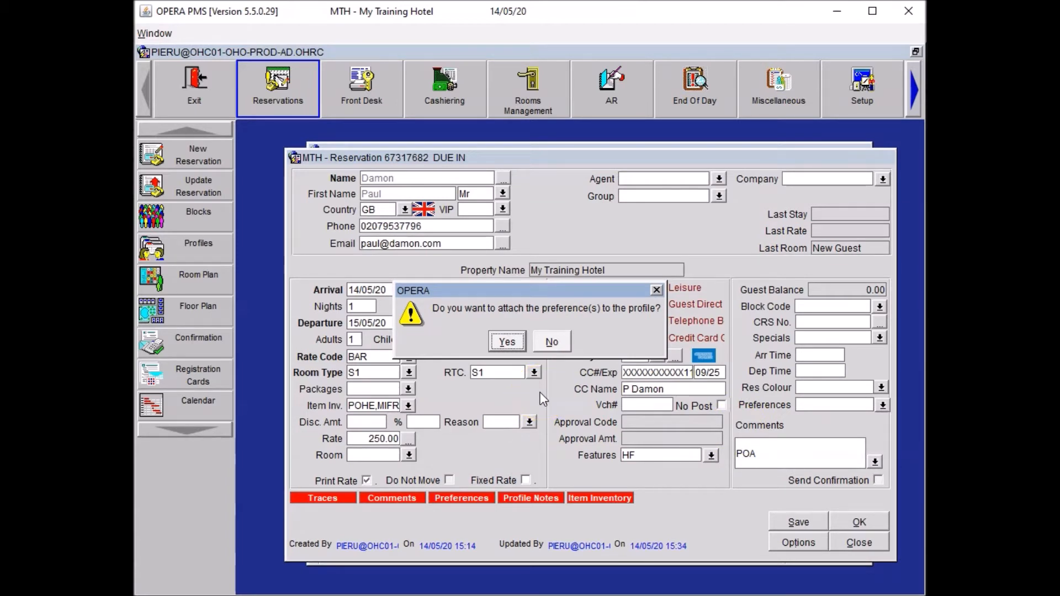
{"action": "left_click", "coordinate": [569, 349]}
{"action": "left_click", "coordinate": [559, 346]}
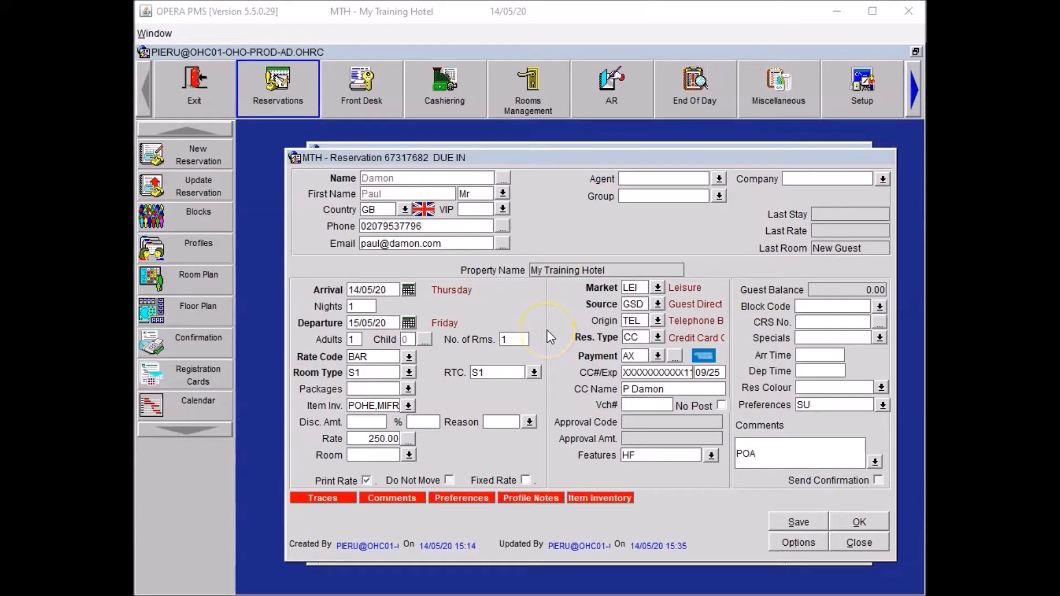
{"action": "left_click", "coordinate": [503, 178]}
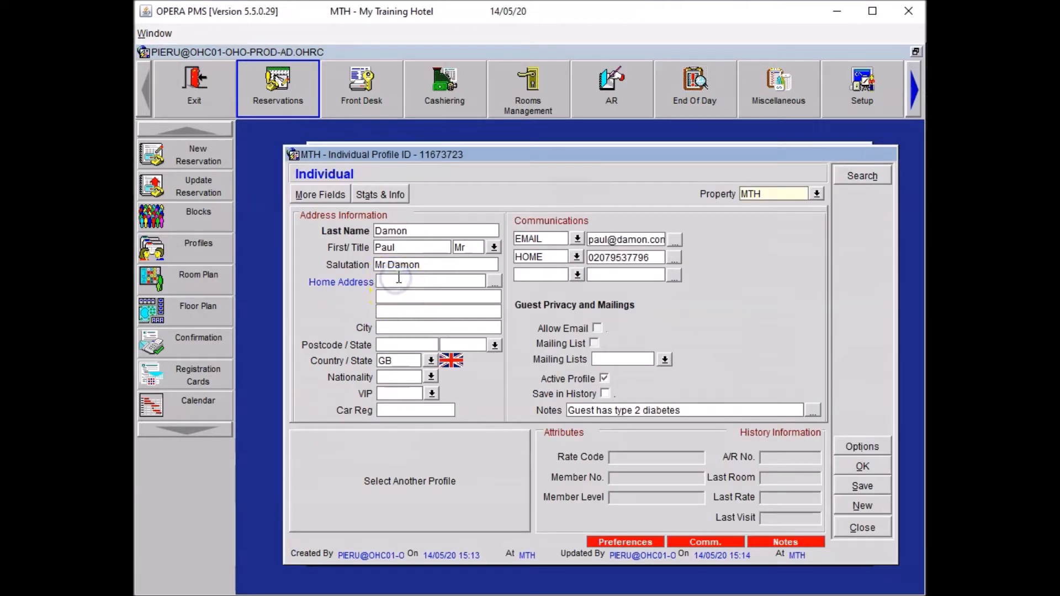
Enter the guest's home street address, city and postcode in the profile and save it.
{"action": "key", "text": "Tab"}
{"action": "type", "text": "LKondo"}
{"action": "key", "text": "BackSpace"}
{"action": "key", "text": "BackSpace"}
{"action": "key", "text": "BackSpace"}
{"action": "type", "text": "ndon"}
{"action": "key", "text": "Tab"}
{"action": "type", "text": "E1 7NF"}
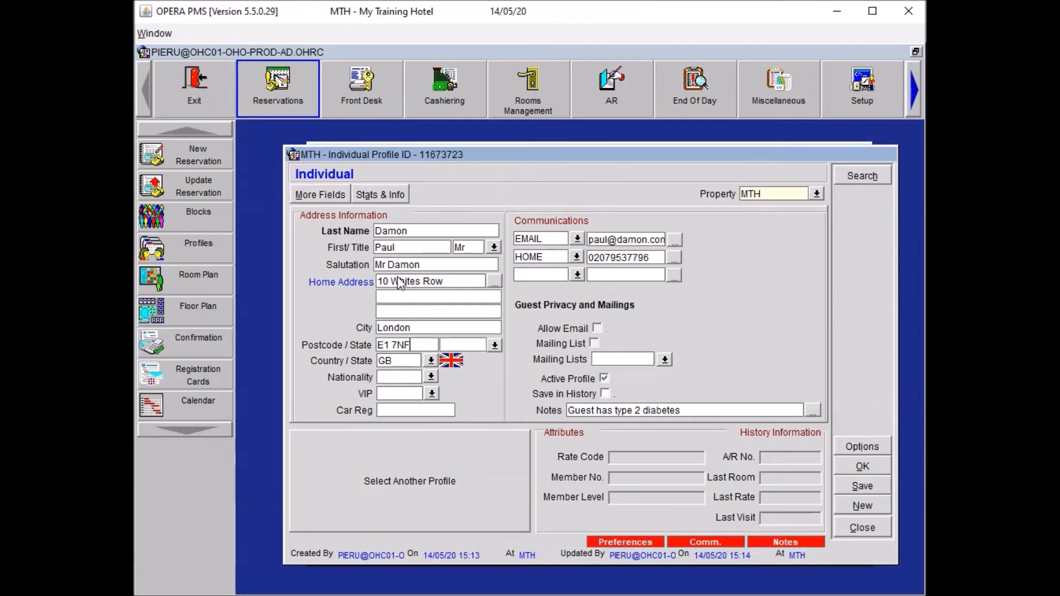
{"action": "left_click", "coordinate": [859, 467]}
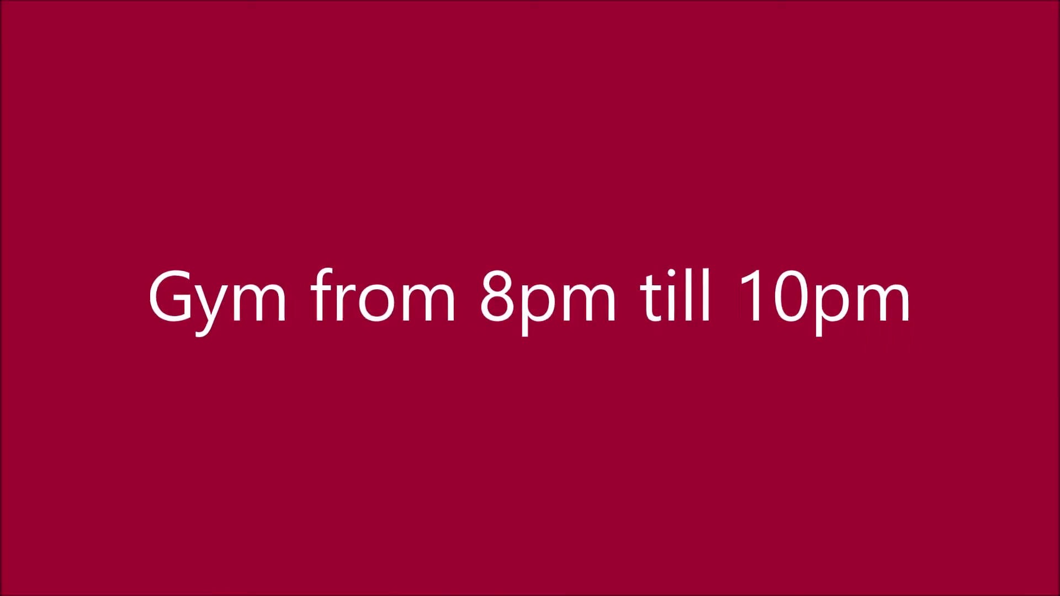
Close the guest profile to return to the reservation form.
{"action": "left_click", "coordinate": [599, 368]}
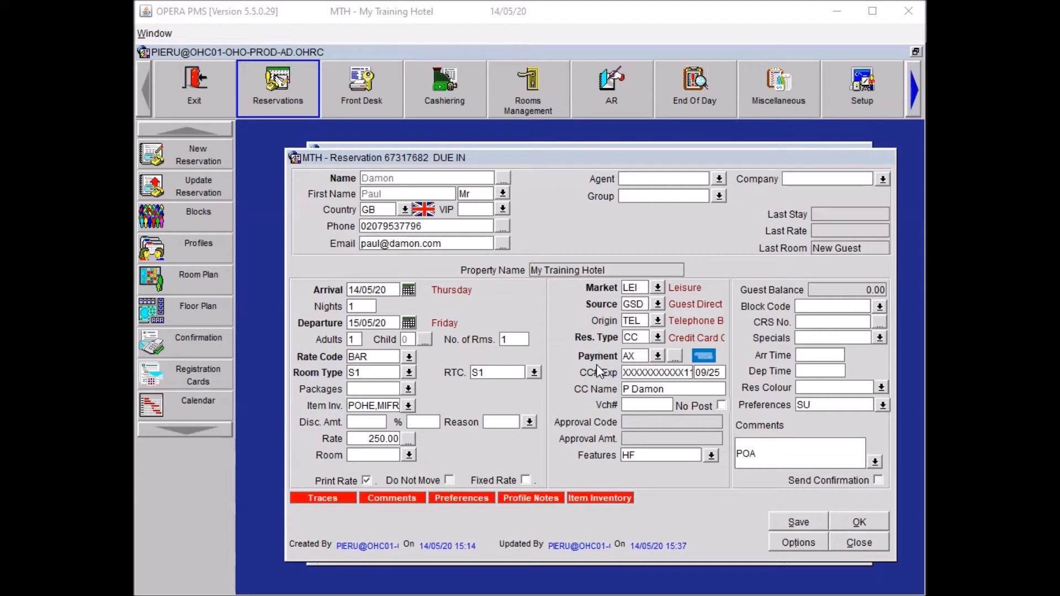
Create a guest locator entry running from 20:00 to 22:00.
{"action": "left_click", "coordinate": [799, 543]}
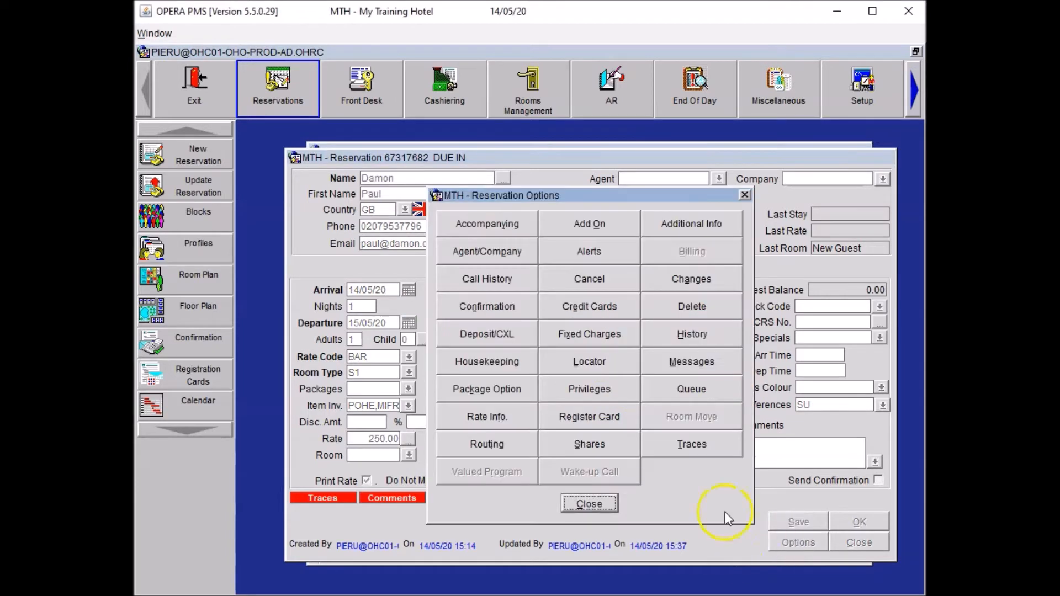
{"action": "left_click", "coordinate": [590, 364]}
{"action": "left_click", "coordinate": [456, 293]}
{"action": "type", "text": "2000"}
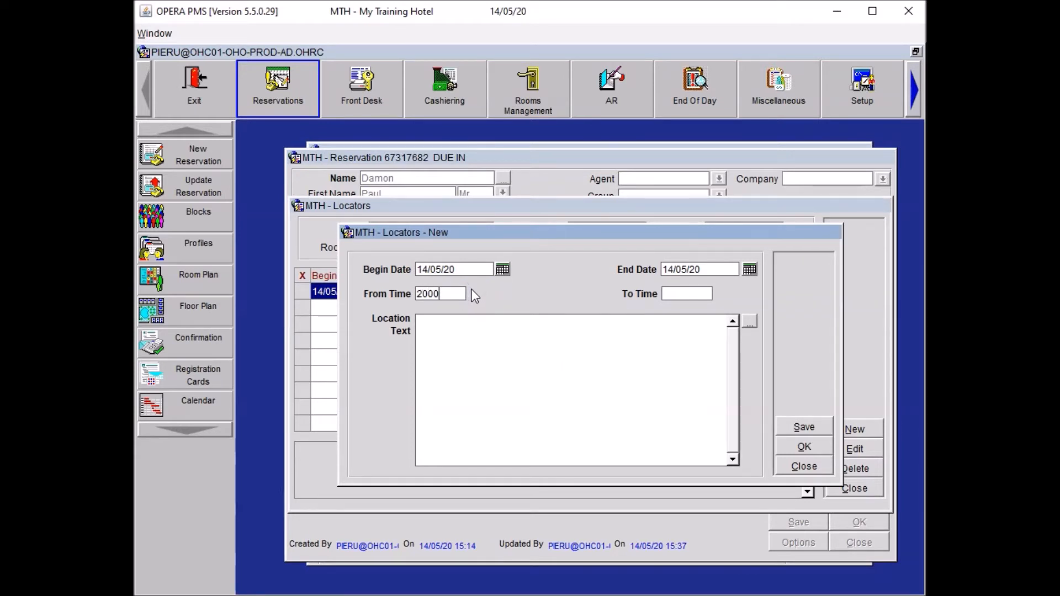
{"action": "key", "text": "Tab"}
{"action": "type", "text": "2200"}
{"action": "key", "text": "Tab"}
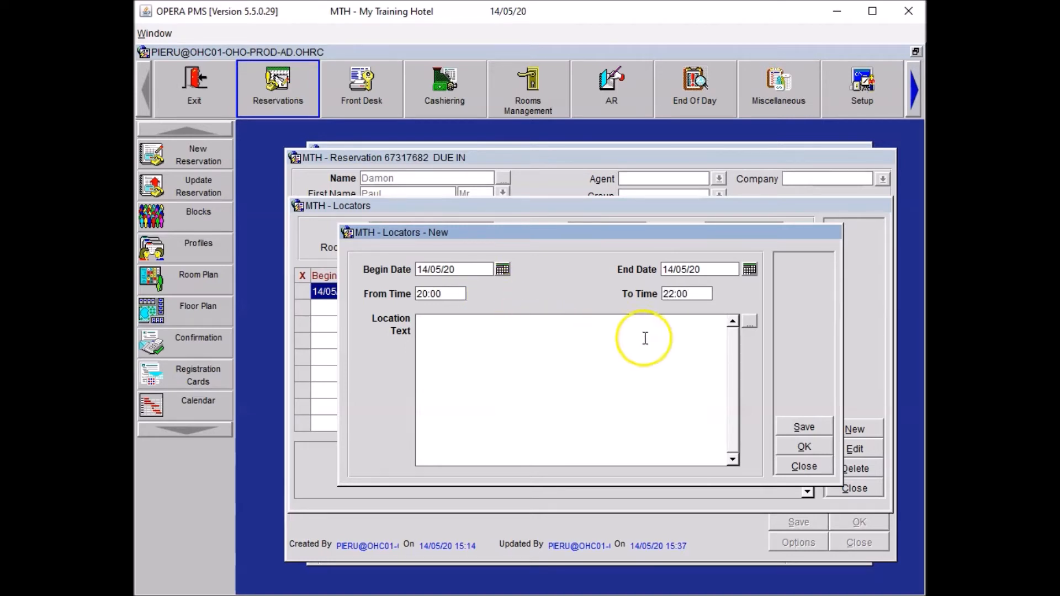
Set the locator text to 'Guest is in the Gym', save it, and save the reservation.
{"action": "left_click", "coordinate": [750, 326]}
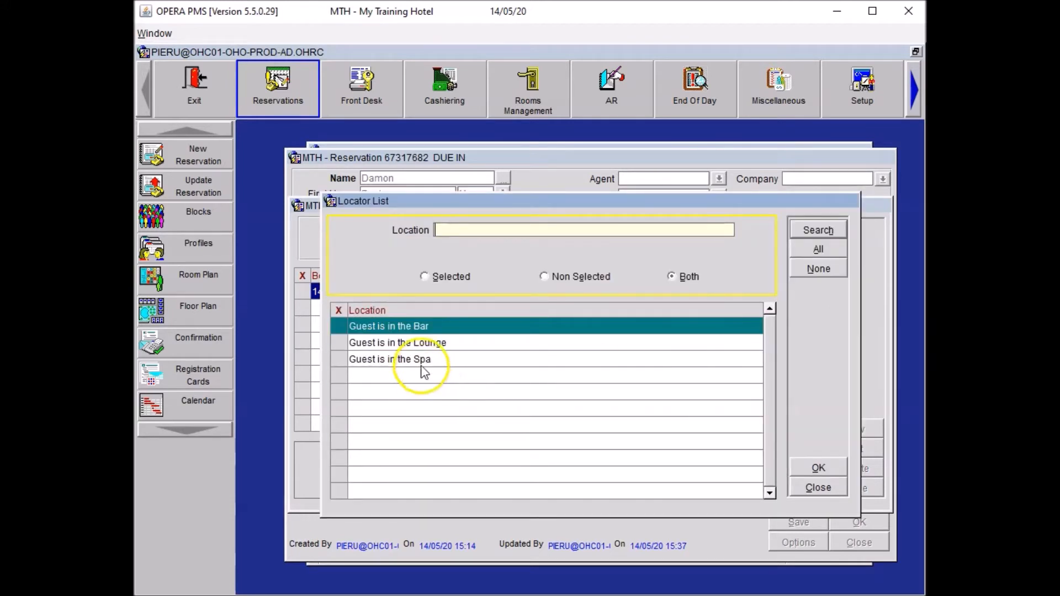
{"action": "left_click", "coordinate": [339, 325]}
{"action": "left_click", "coordinate": [819, 468]}
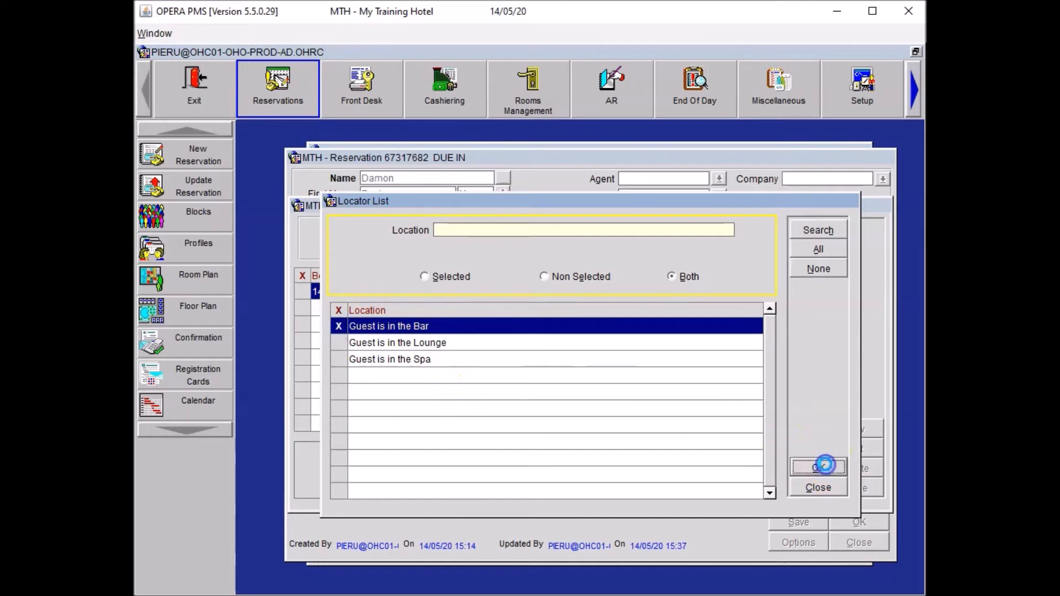
{"action": "left_click_drag", "start_coordinate": [481, 323], "coordinate": [497, 323]}
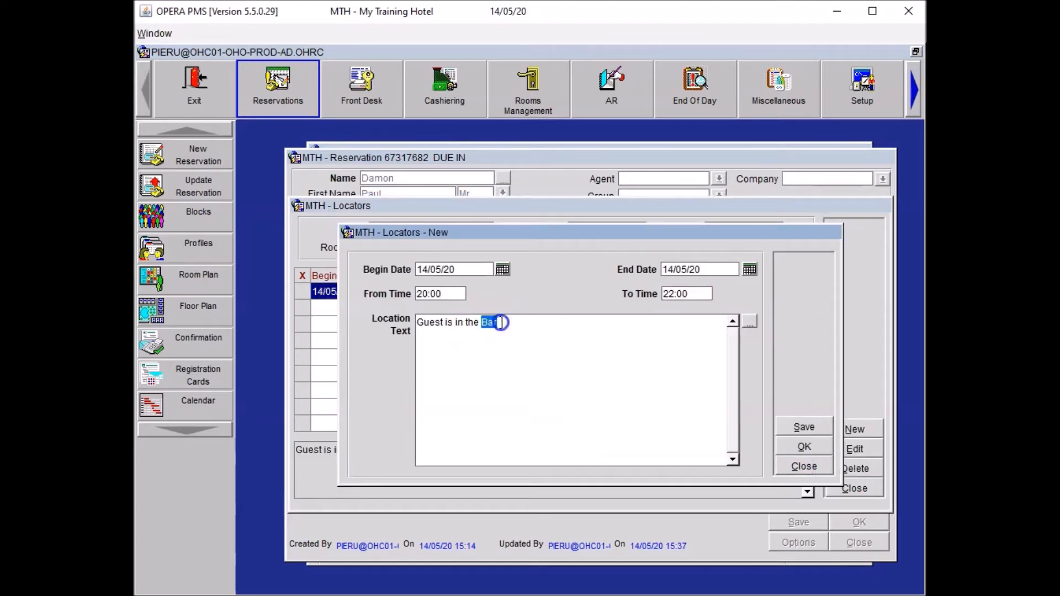
{"action": "type", "text": "Gym"}
{"action": "left_click", "coordinate": [802, 447]}
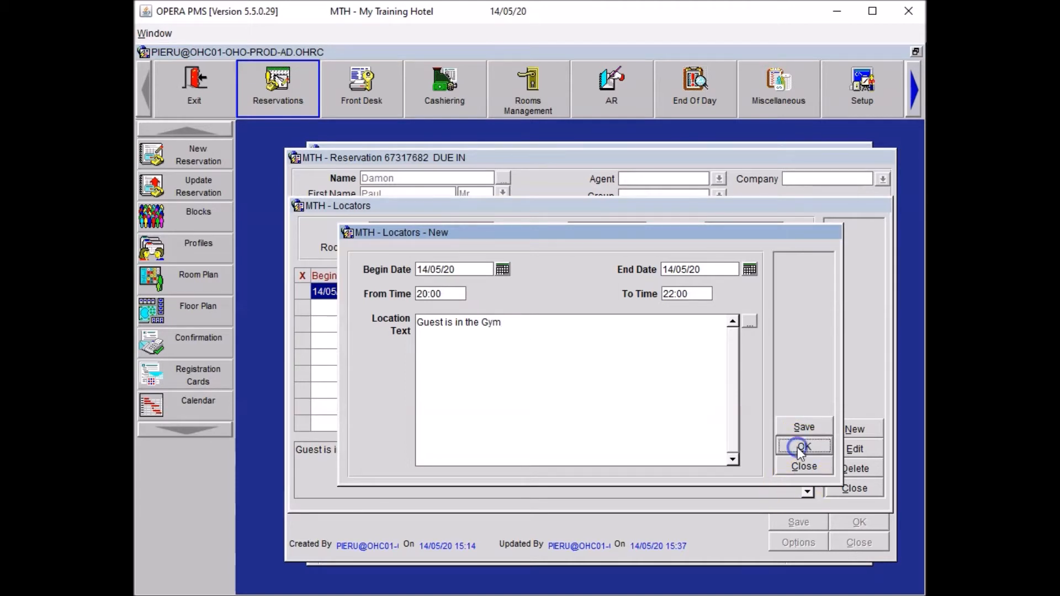
{"action": "left_click", "coordinate": [841, 490]}
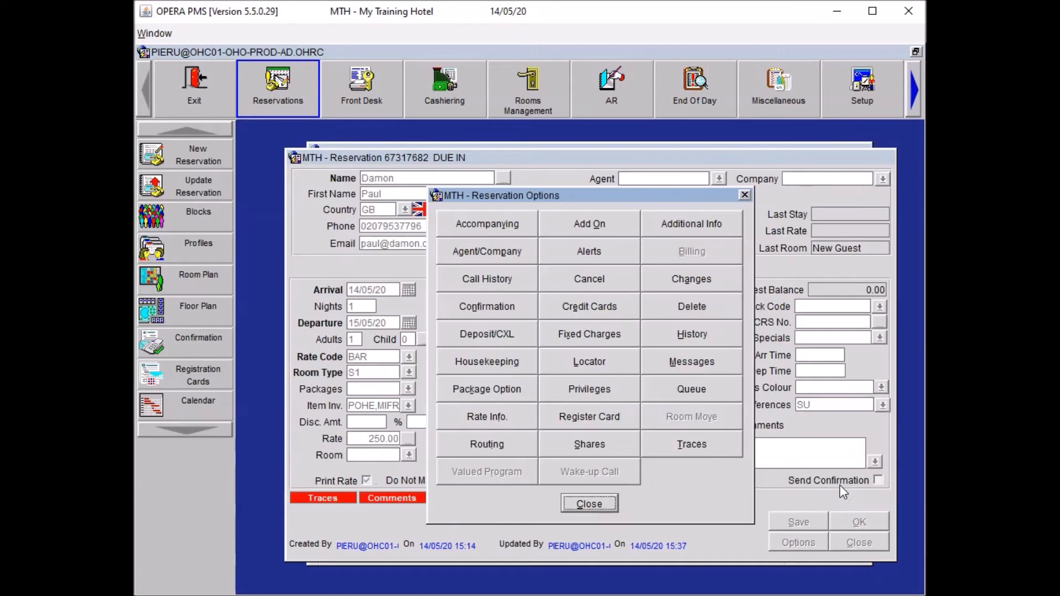
{"action": "left_click", "coordinate": [610, 501]}
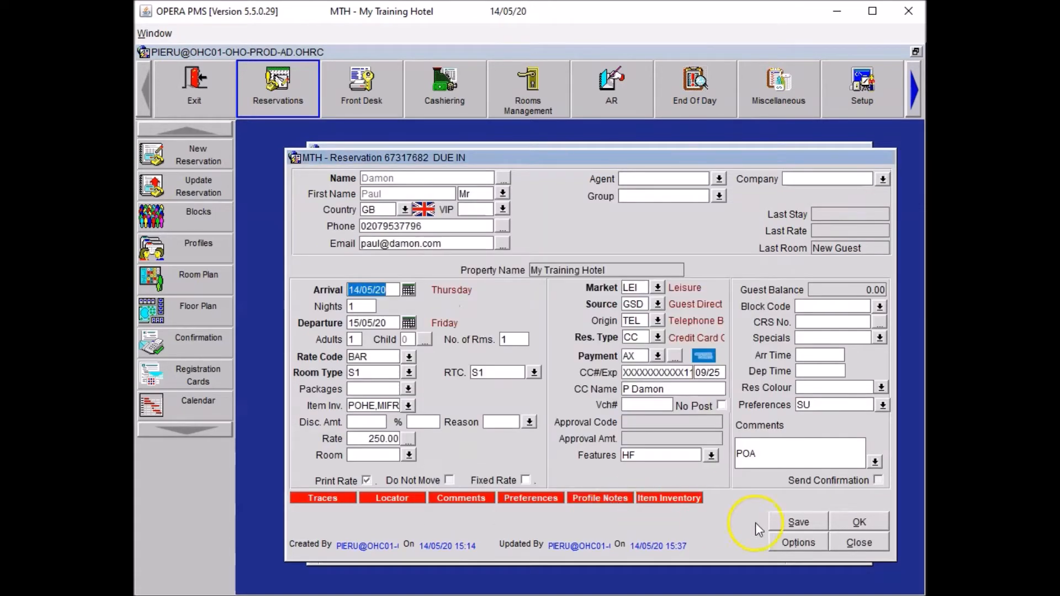
{"action": "left_click", "coordinate": [781, 520]}
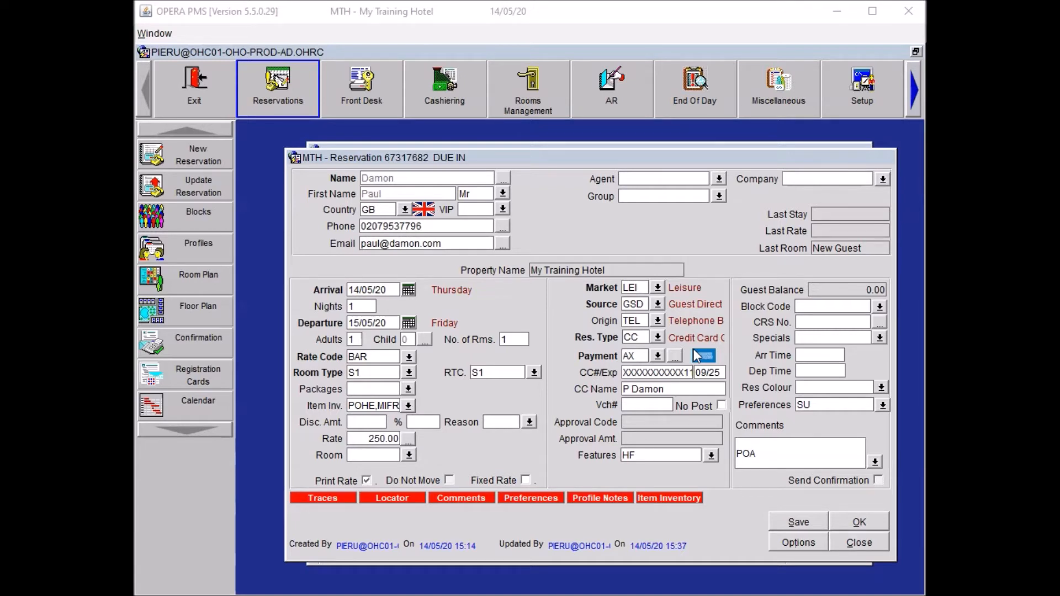
Add a CON trace with the pasted diabetes-friendly cake request (budget £30.00), correcting 'diabetese'.
{"action": "left_click", "coordinate": [799, 550]}
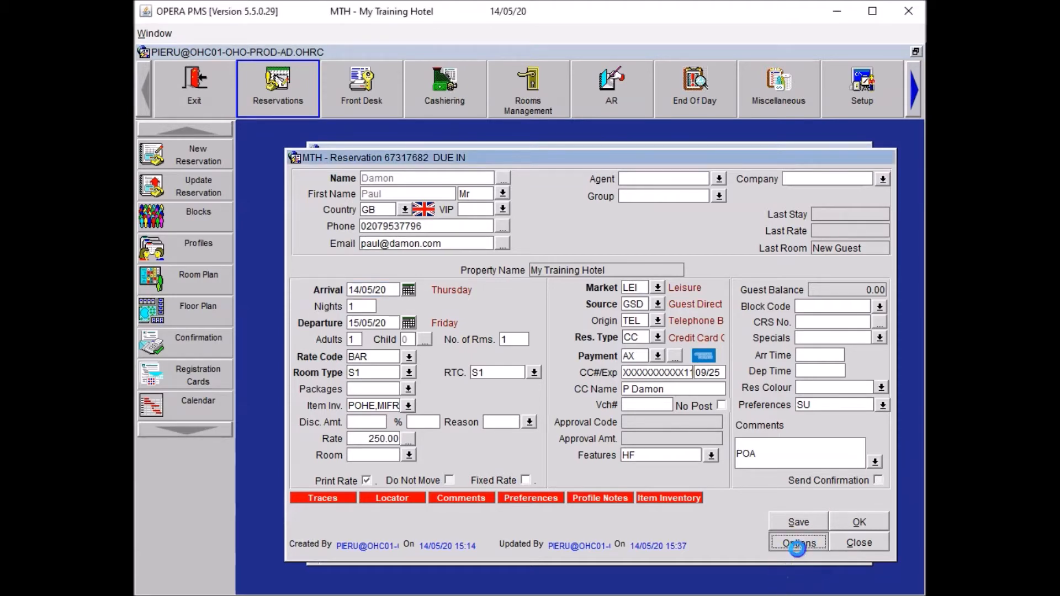
{"action": "left_click", "coordinate": [692, 445]}
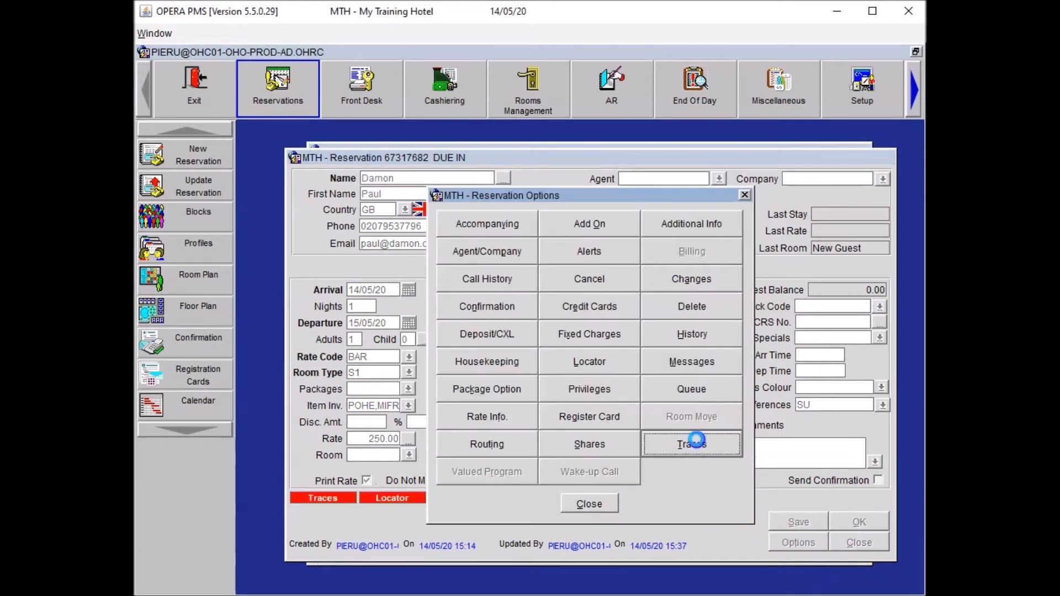
{"action": "left_click", "coordinate": [867, 439]}
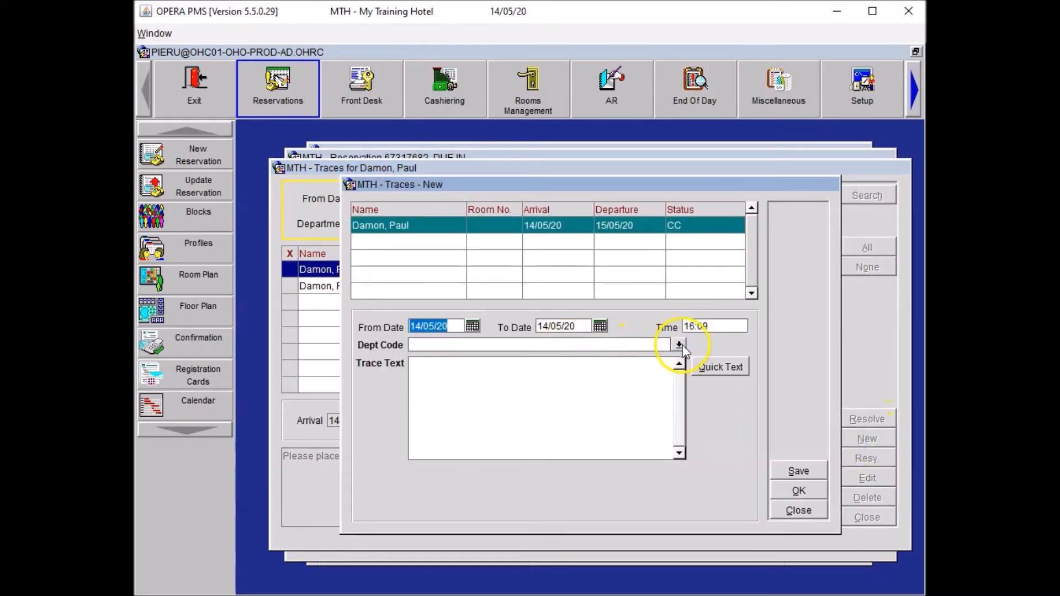
{"action": "left_click", "coordinate": [576, 345]}
{"action": "type", "text": "CON"}
{"action": "key", "text": "Tab"}
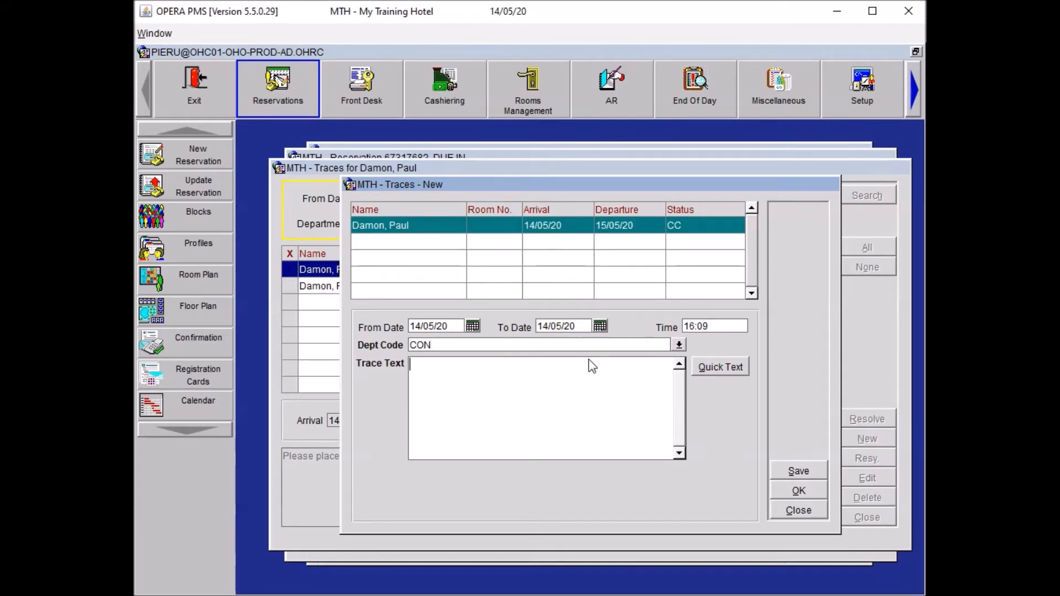
{"action": "type", "text": "Please arrange a small cake for diabetese type 2.  Guest asked for a fruit cake for 1 person from Mark & Spencer, to be delivered to the room at 6pm. Please arrange one plate and a set of cuttlery with it.  Budget is £30.00."}
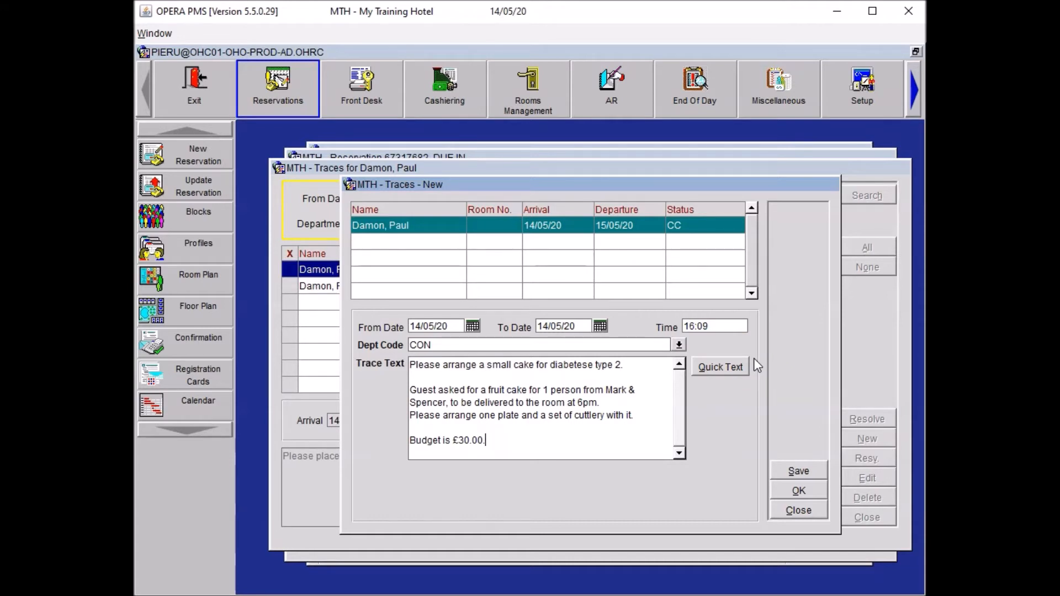
{"action": "left_click", "coordinate": [677, 360]}
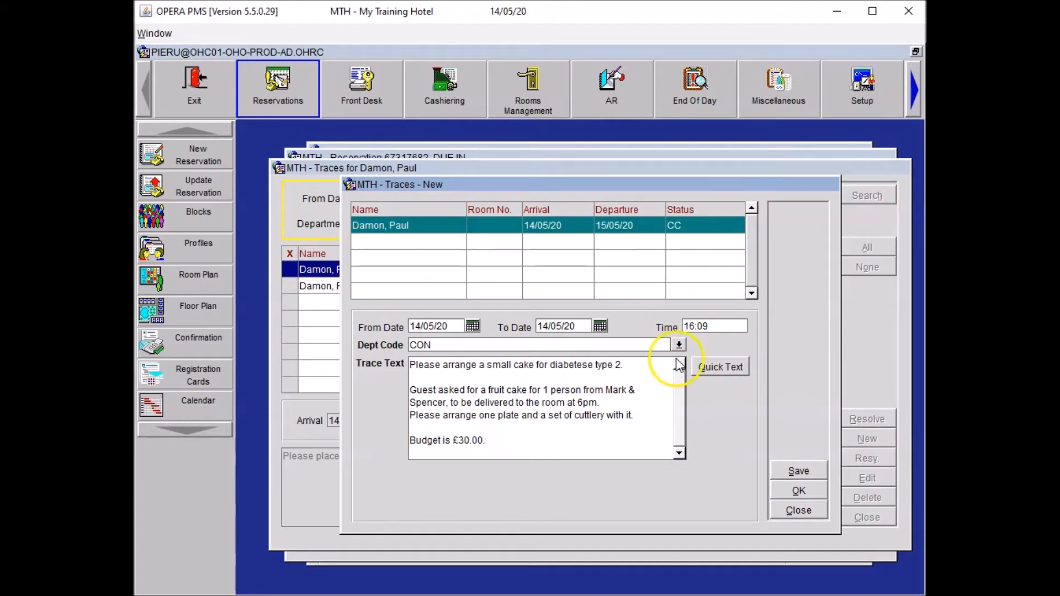
{"action": "left_click", "coordinate": [595, 364]}
{"action": "key", "text": "BackSpace"}
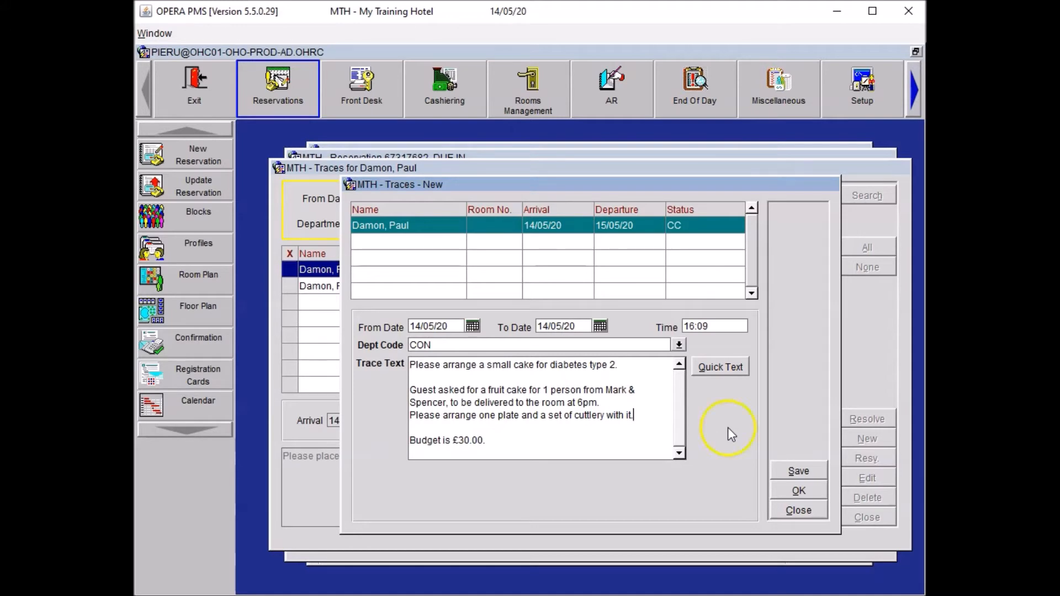
{"action": "left_click", "coordinate": [798, 491]}
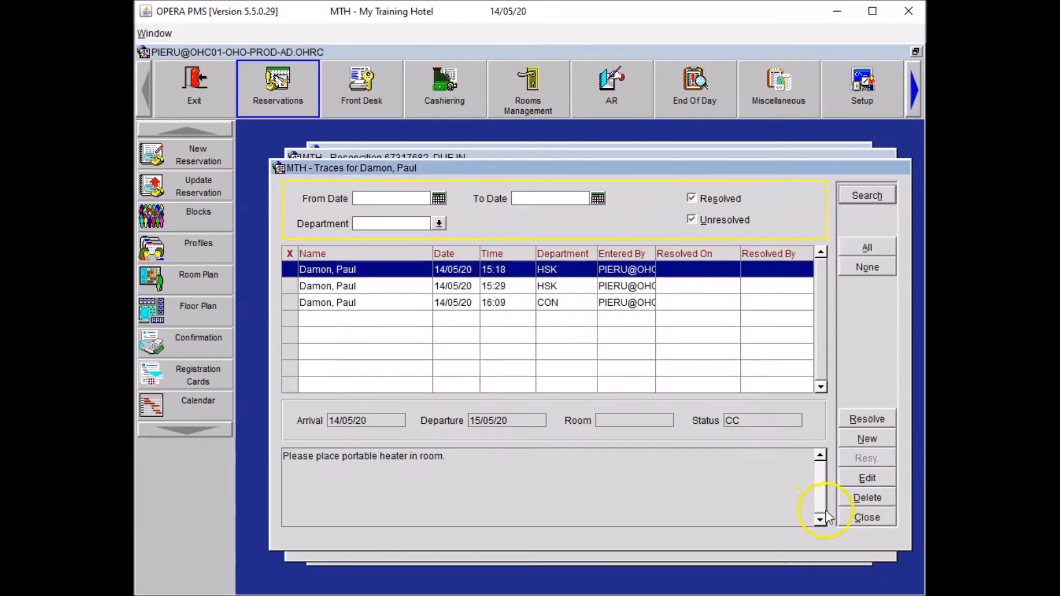
Close the traces and options windows, then save and close the reservation.
{"action": "left_click", "coordinate": [858, 520]}
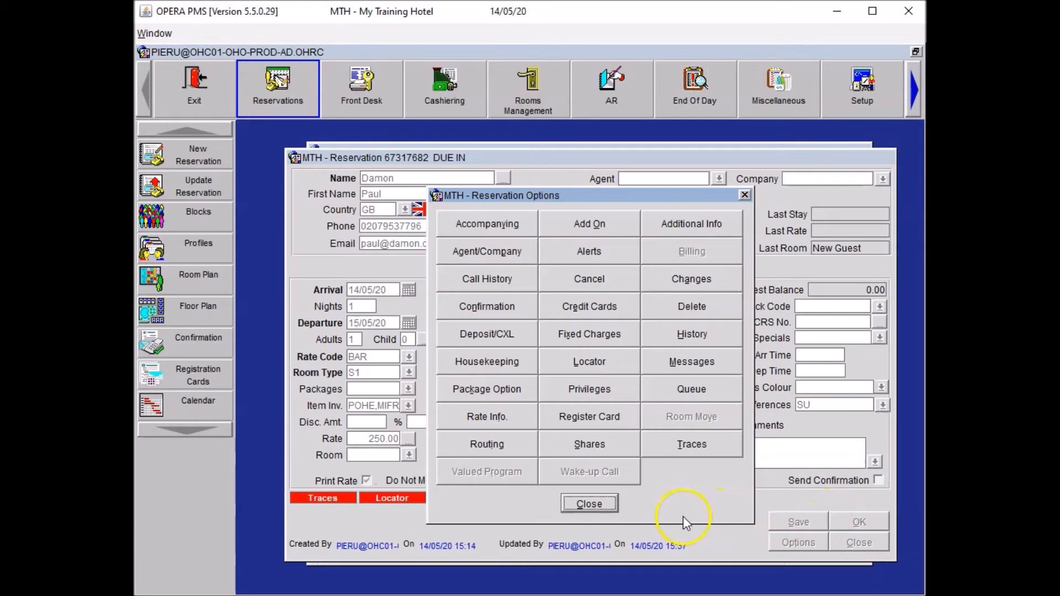
{"action": "left_click", "coordinate": [605, 509]}
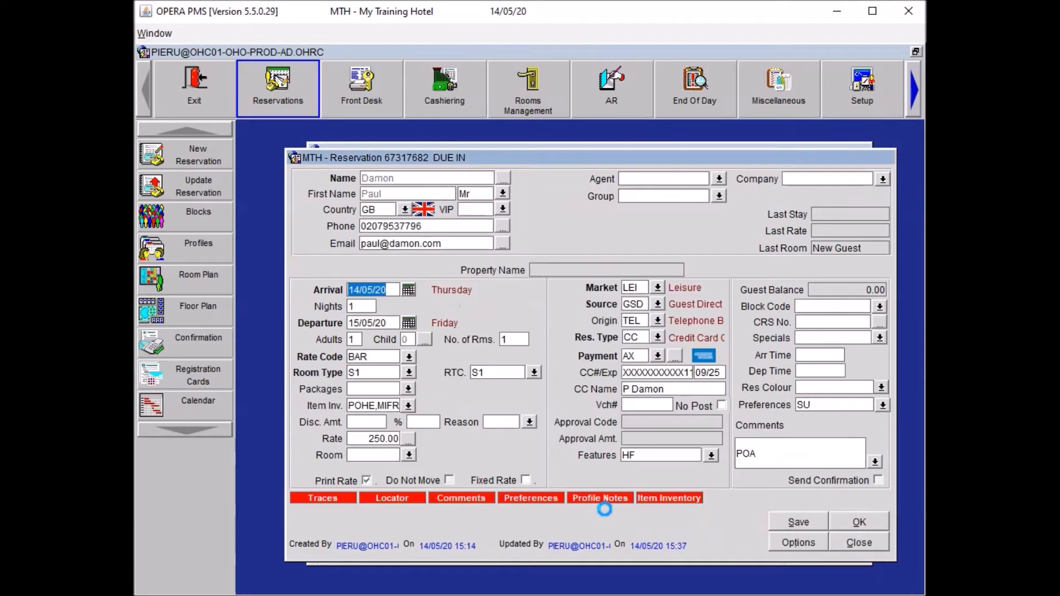
{"action": "left_click", "coordinate": [785, 522]}
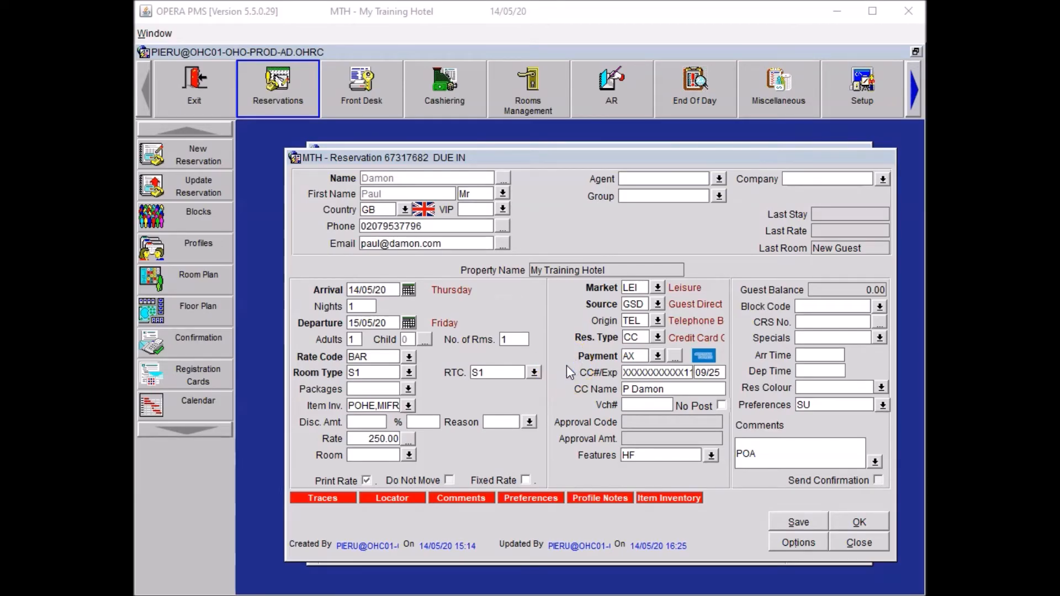
{"action": "left_click", "coordinate": [855, 518]}
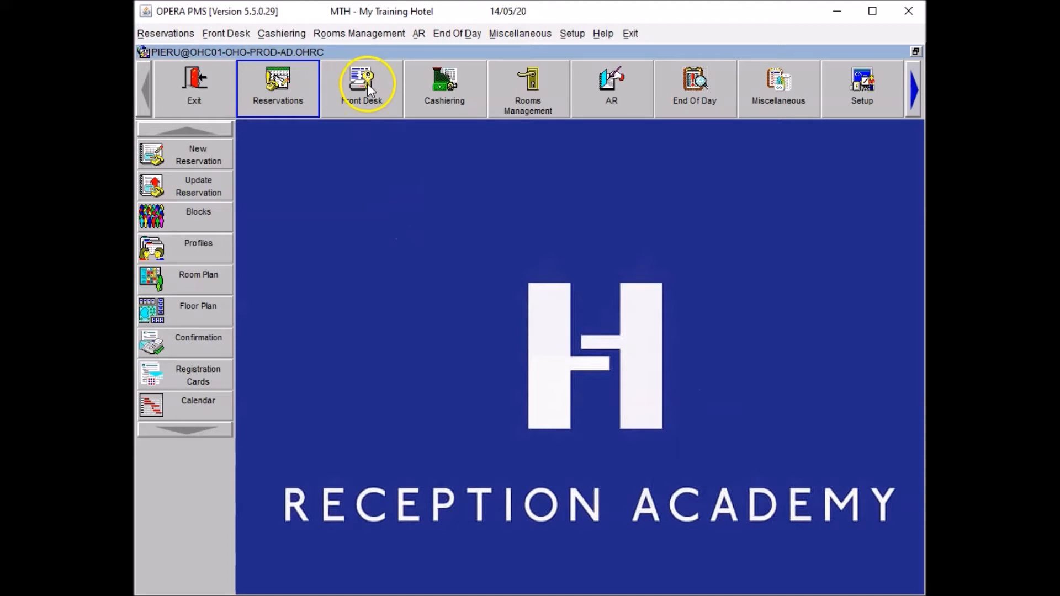
Search Front Desk arrivals by the guest's surname, open the reservation, and list available S1 rooms.
{"action": "left_click", "coordinate": [367, 84]}
{"action": "left_click", "coordinate": [148, 157]}
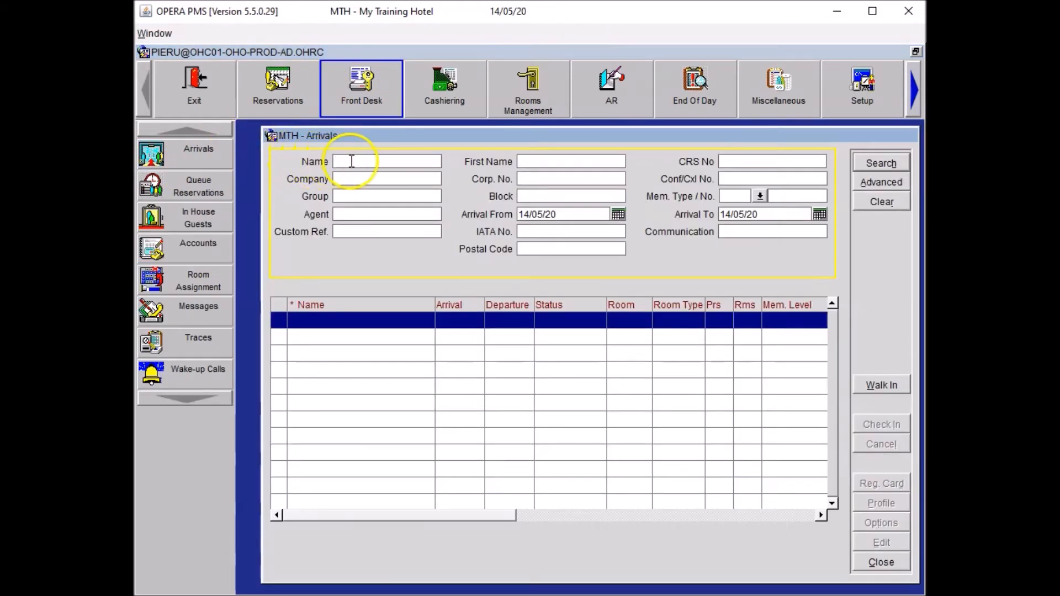
{"action": "type", "text": "Dan"}
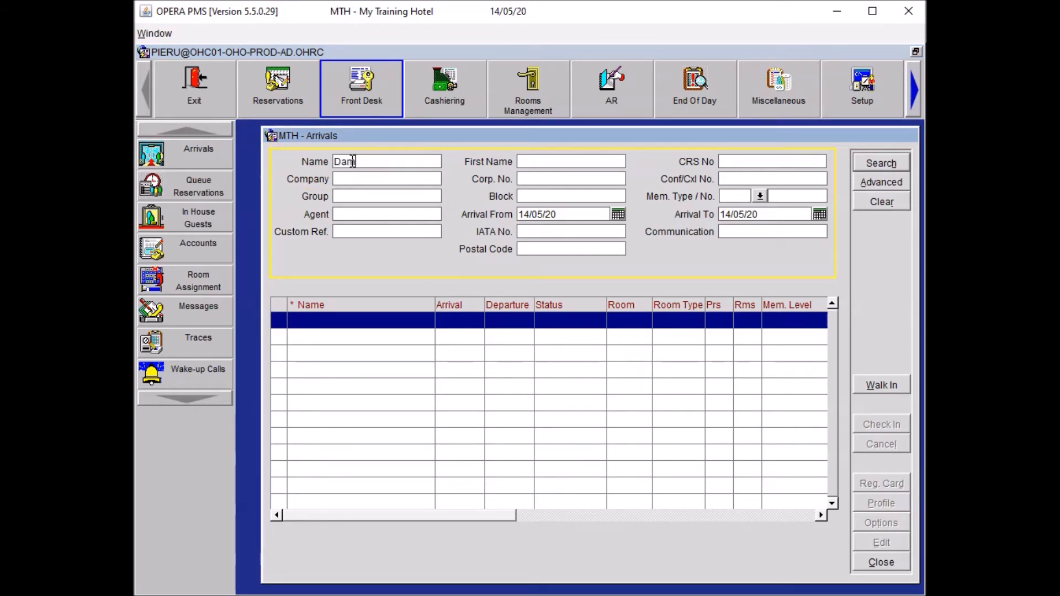
{"action": "left_click", "coordinate": [884, 163]}
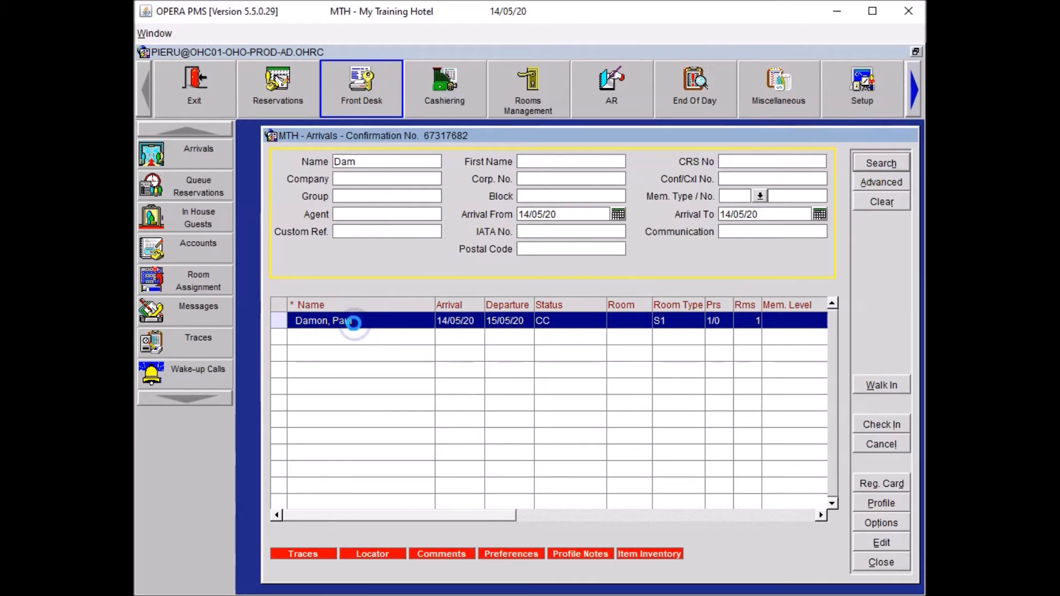
{"action": "double_click", "coordinate": [353, 322]}
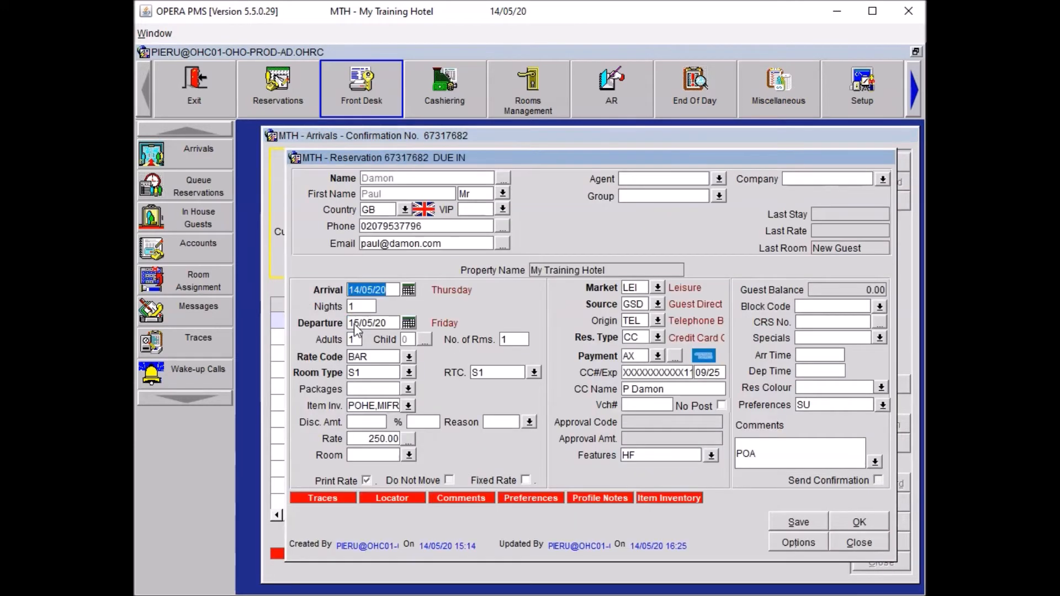
{"action": "left_click", "coordinate": [410, 456]}
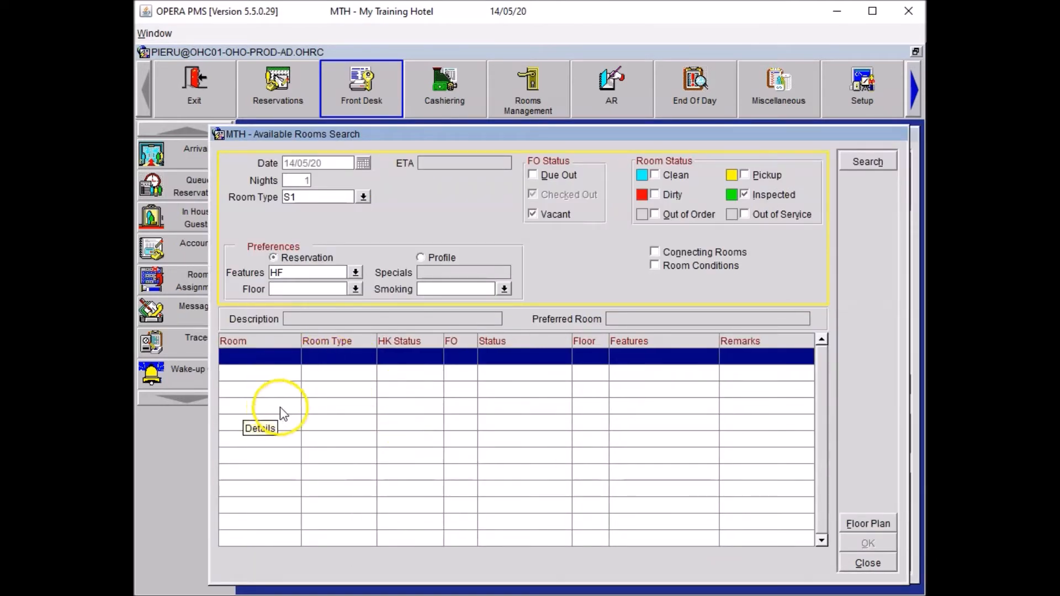
Remove the HF feature requirement, list available S1 rooms, and assign room 501 to the reservation.
{"action": "left_click_drag", "start_coordinate": [315, 272], "coordinate": [239, 264]}
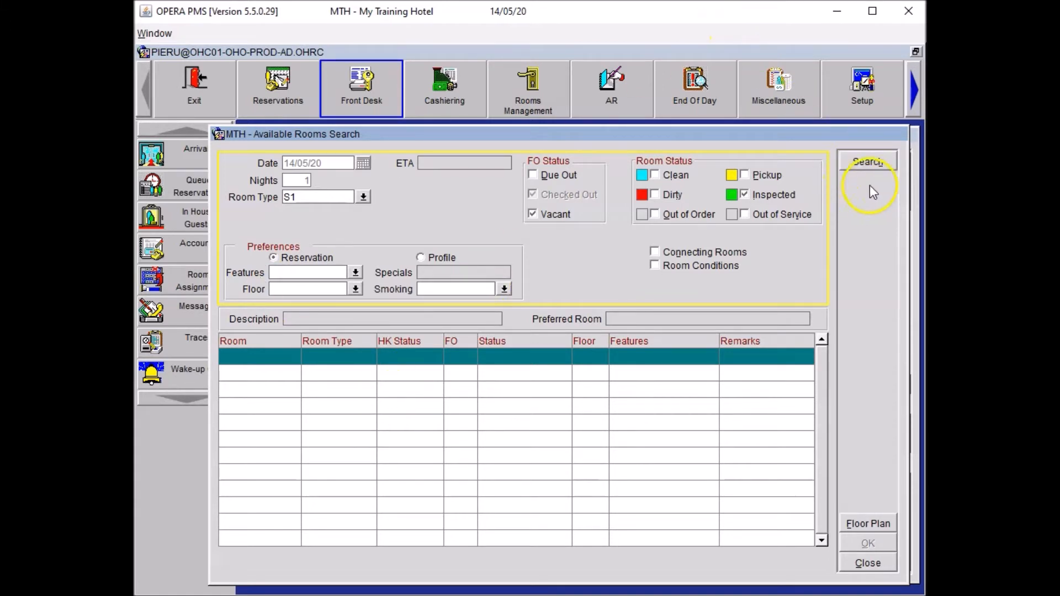
{"action": "left_click", "coordinate": [877, 166]}
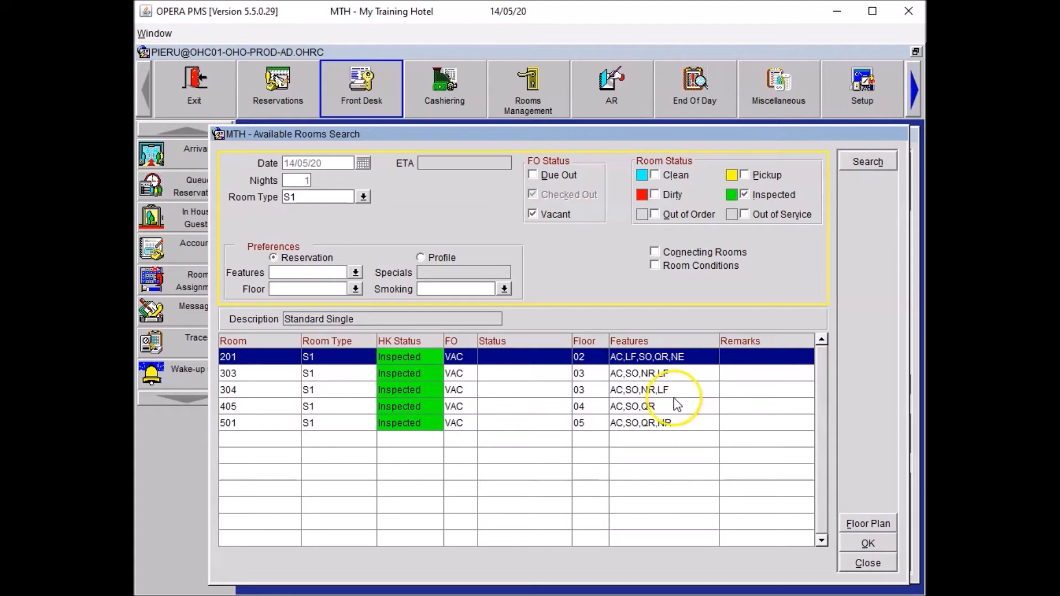
{"action": "left_click", "coordinate": [669, 421]}
{"action": "left_click", "coordinate": [671, 434]}
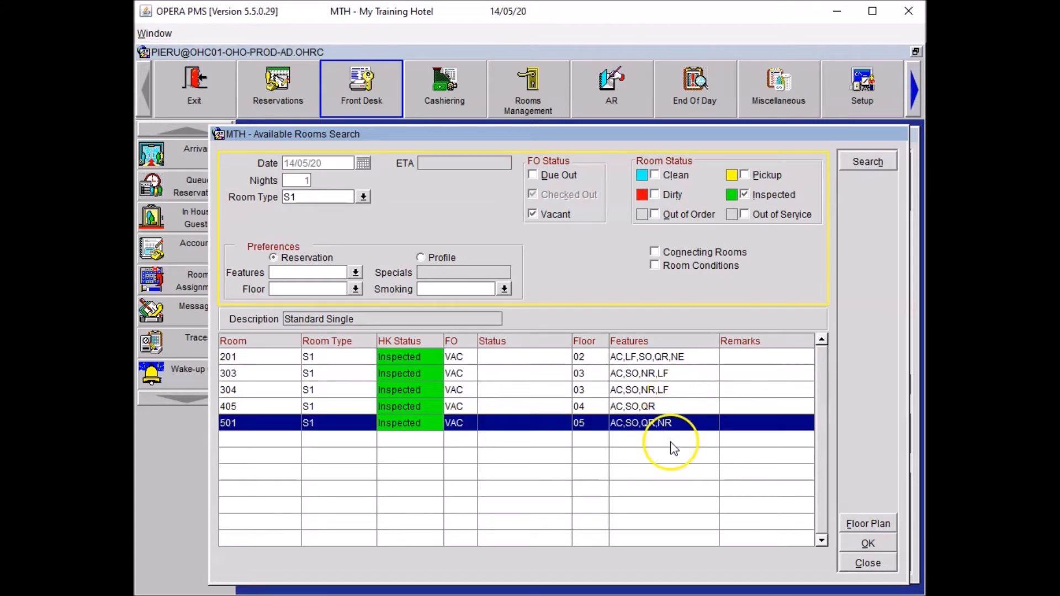
{"action": "left_click", "coordinate": [883, 547]}
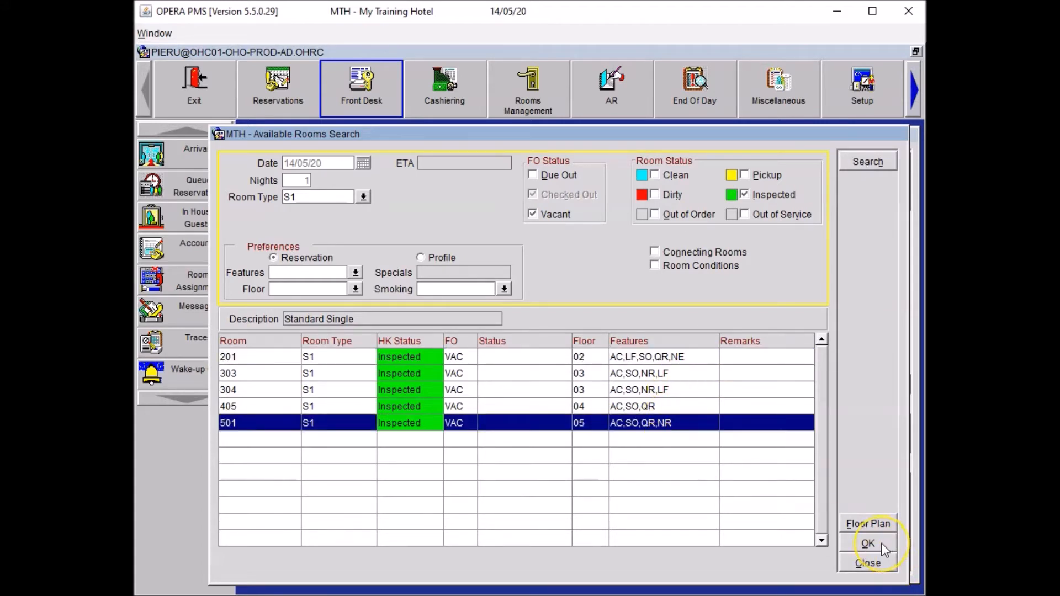
{"action": "left_click", "coordinate": [881, 542]}
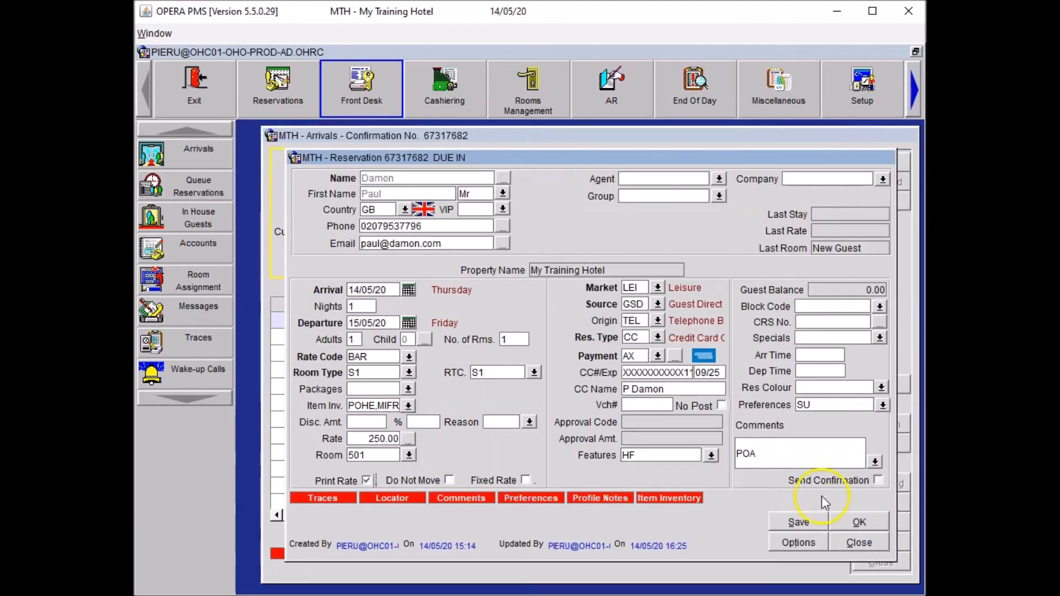
Save the room 501 assignment and confirm checking the guest in.
{"action": "left_click", "coordinate": [807, 454]}
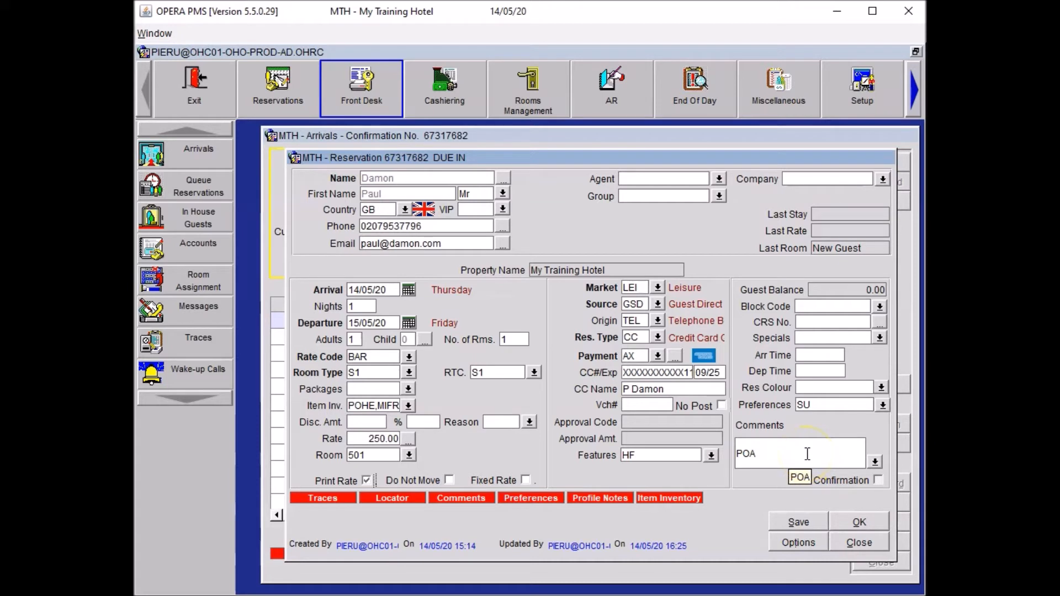
{"action": "left_click", "coordinate": [799, 522]}
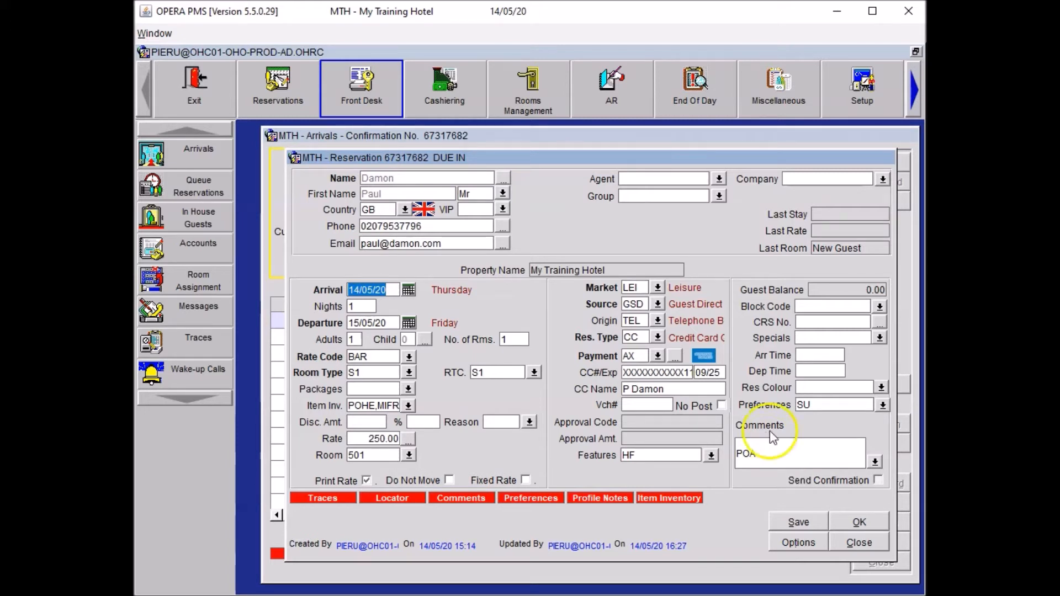
{"action": "left_click", "coordinate": [714, 396]}
{"action": "left_click", "coordinate": [872, 525]}
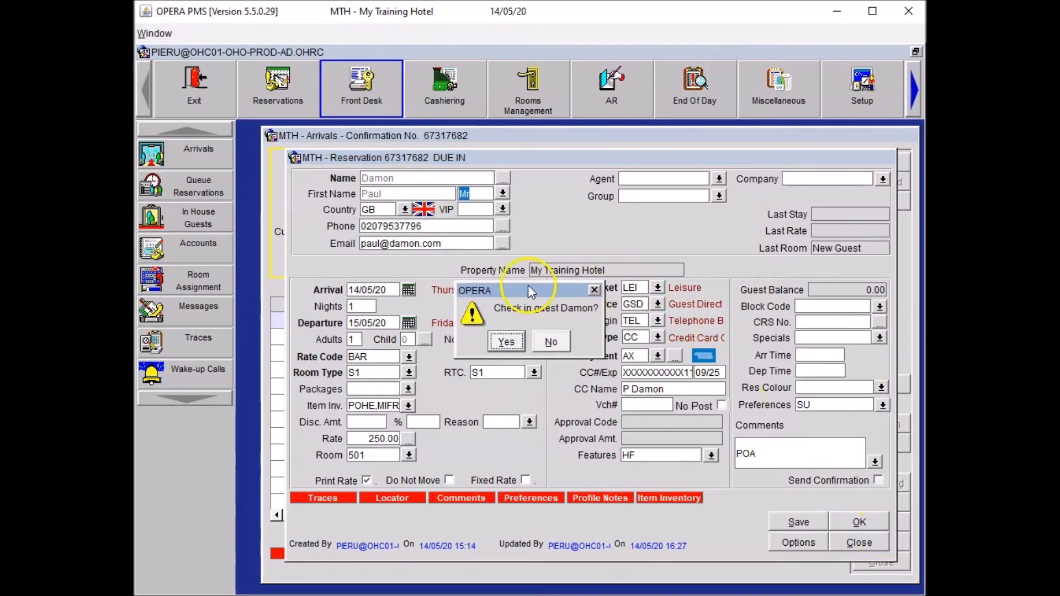
{"action": "left_click", "coordinate": [502, 341]}
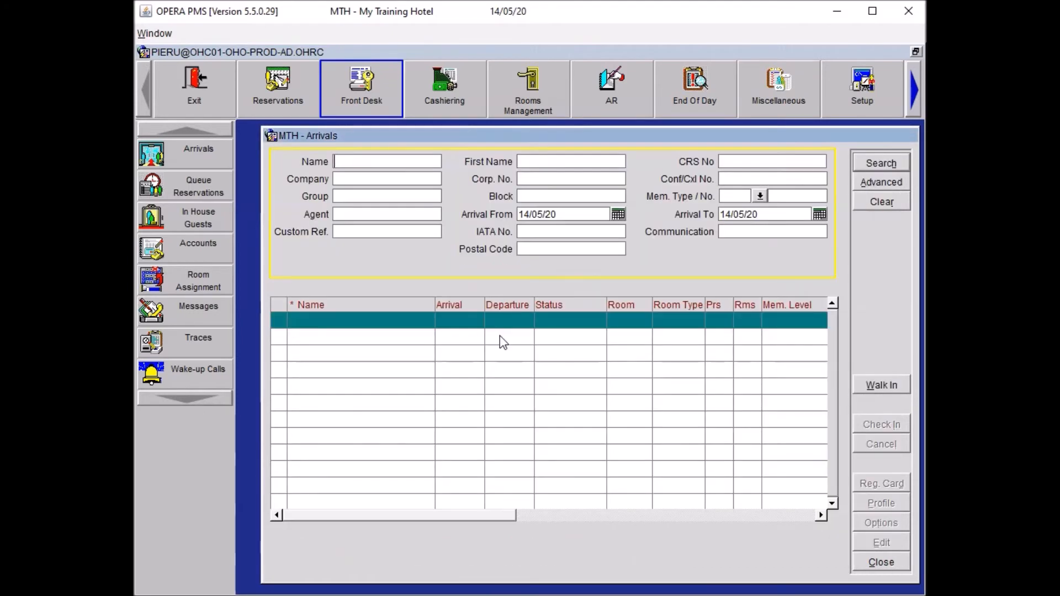
Close Arrivals, find the guest by surname in In House Guests, and open the reservation.
{"action": "left_click", "coordinate": [881, 562]}
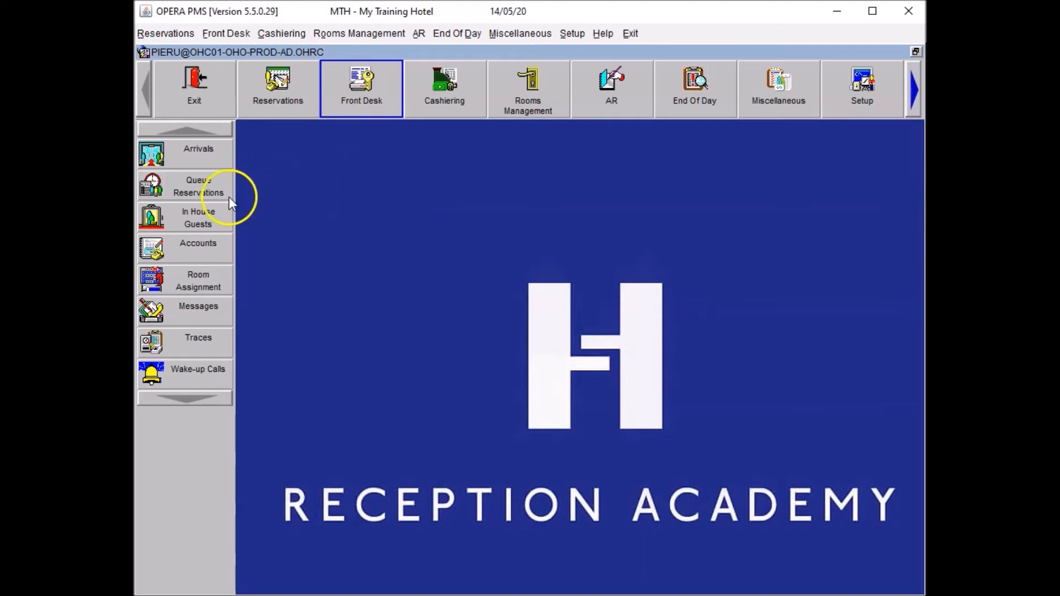
{"action": "left_click", "coordinate": [183, 214]}
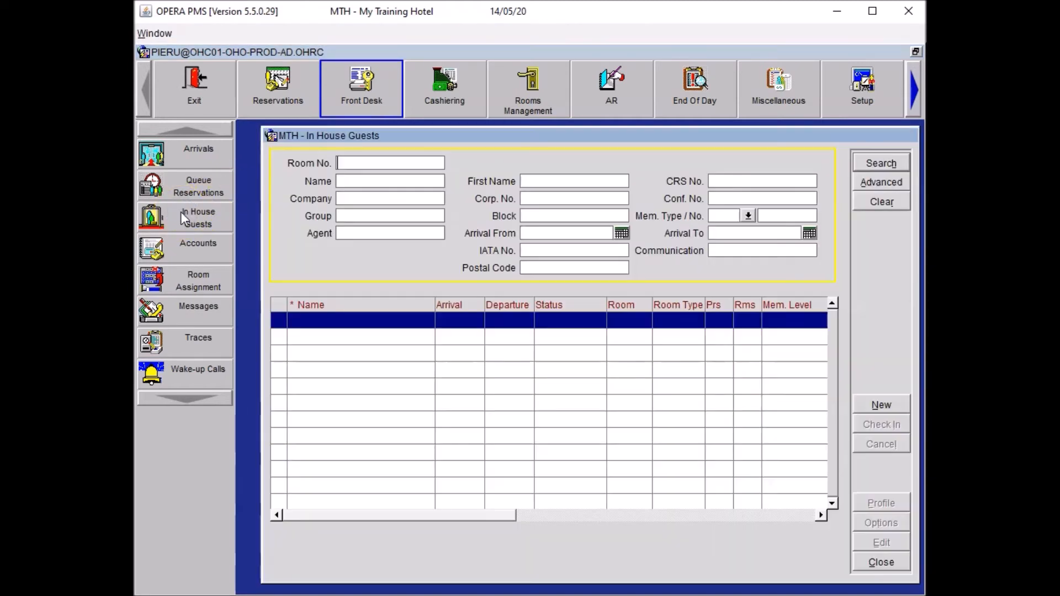
{"action": "key", "text": "Tab"}
{"action": "type", "text": "dam"}
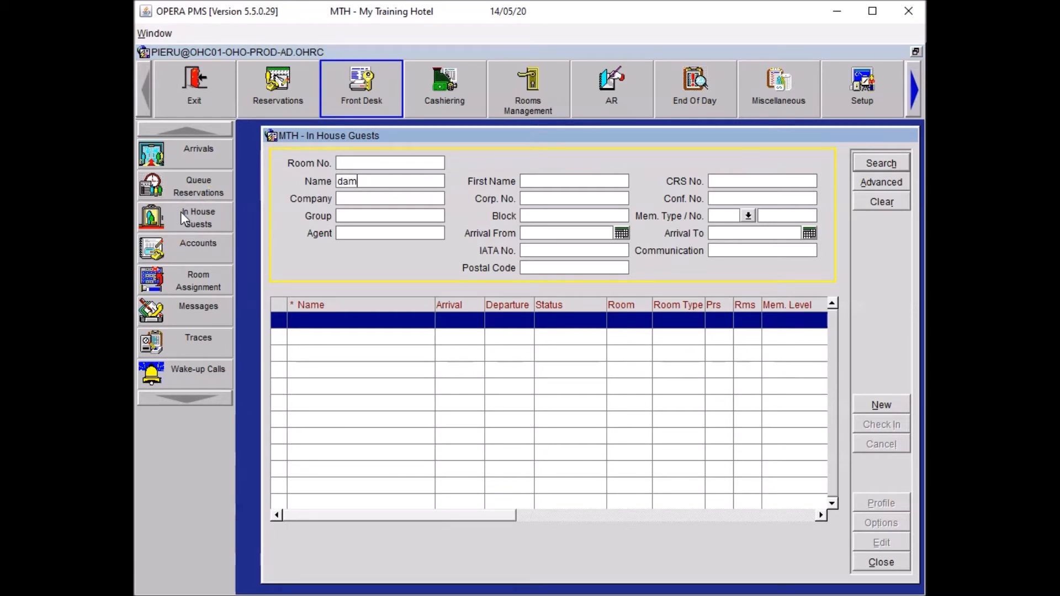
{"action": "key", "text": "Return"}
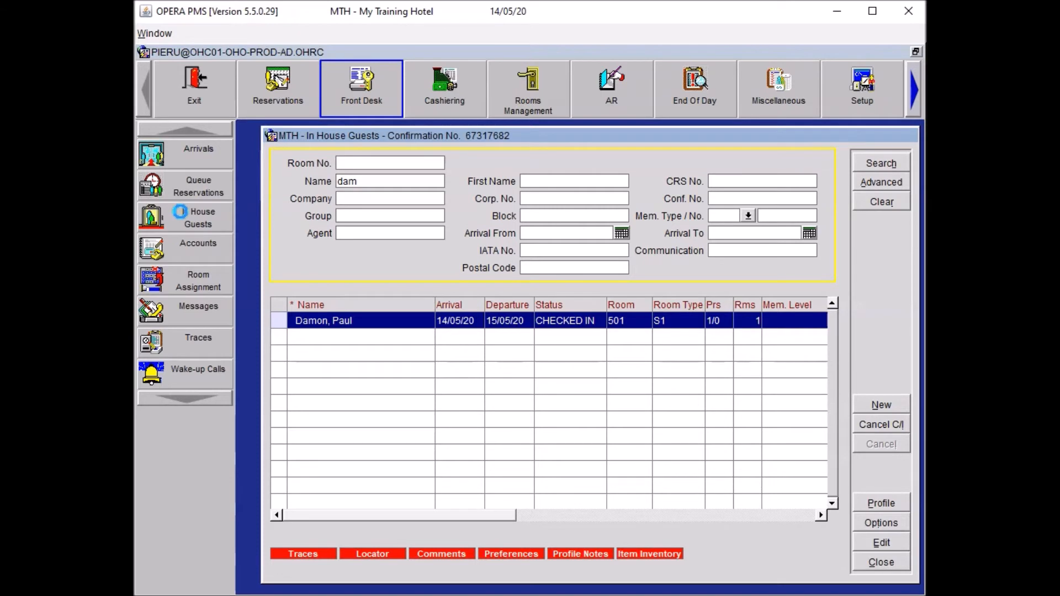
{"action": "key", "text": "alt+e"}
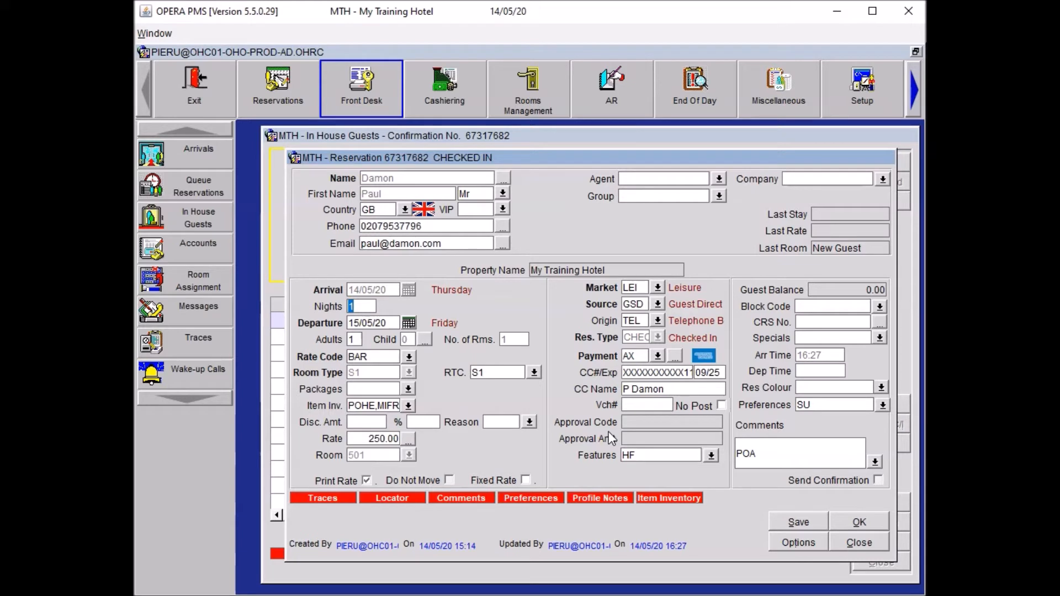
Add a manual 300.00 credit card authorization with its approval code to the reservation.
{"action": "left_click", "coordinate": [789, 544]}
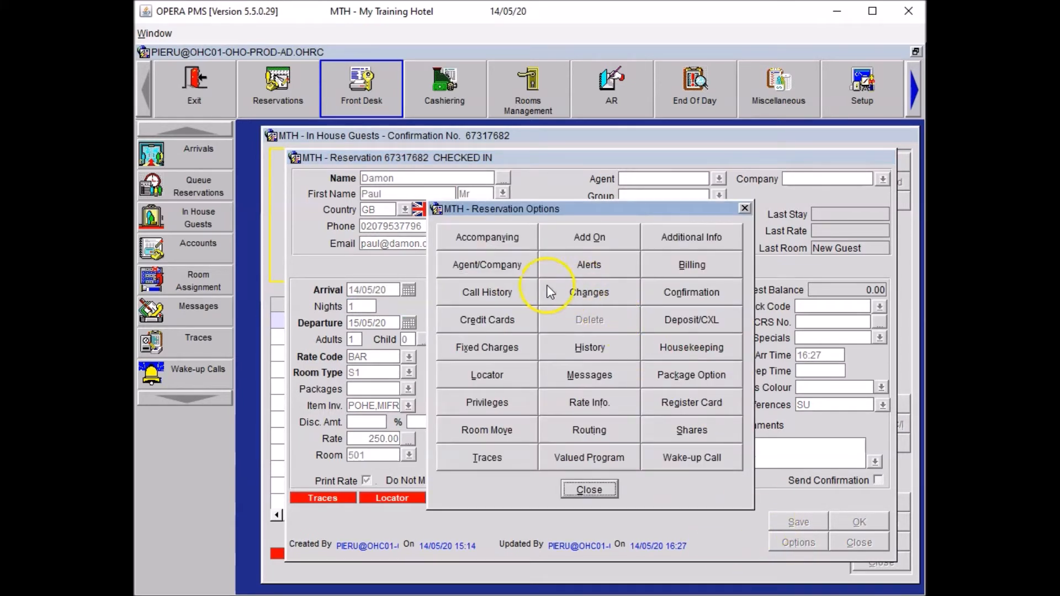
{"action": "left_click", "coordinate": [489, 320]}
{"action": "left_click", "coordinate": [558, 335]}
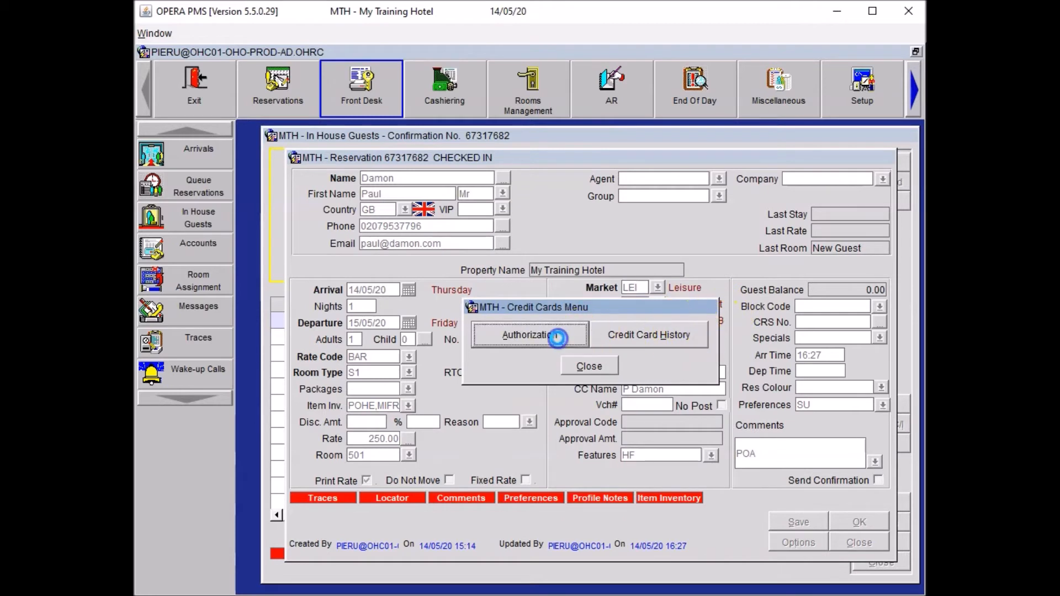
{"action": "left_click", "coordinate": [746, 295]}
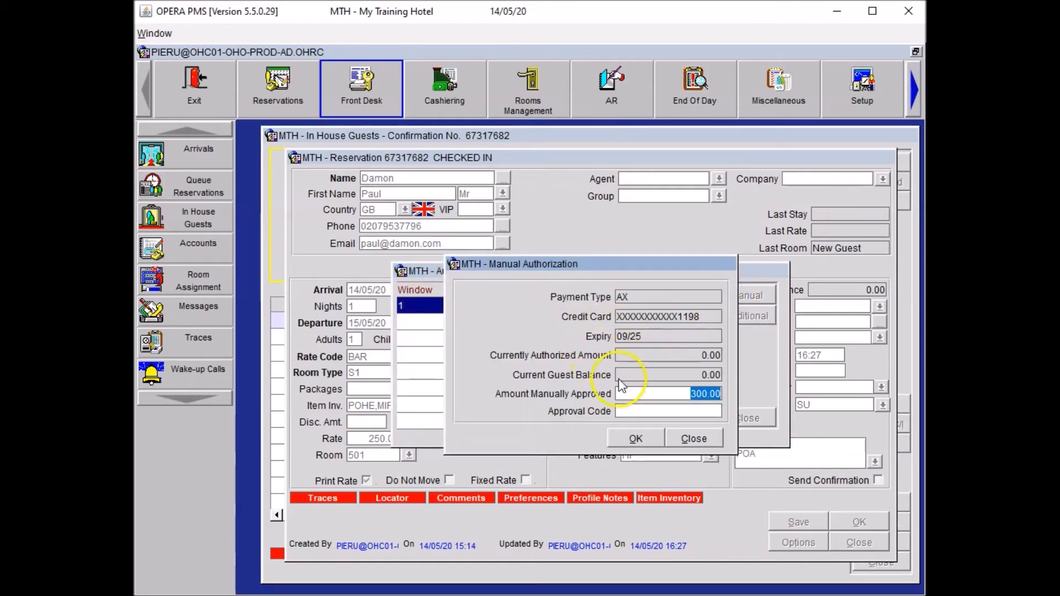
{"action": "left_click", "coordinate": [641, 410]}
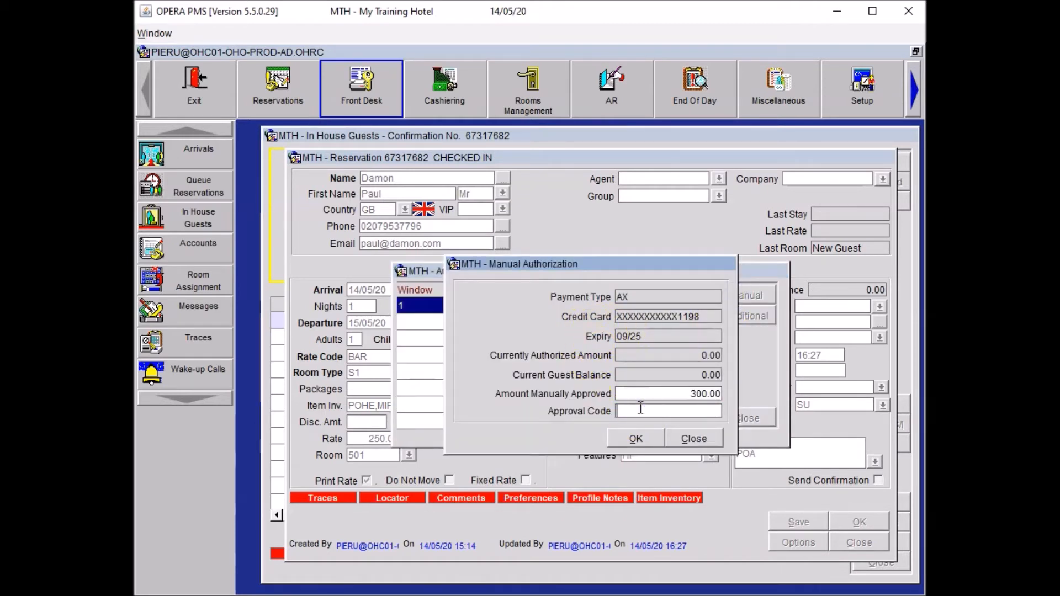
{"action": "type", "text": "123456"}
{"action": "left_click", "coordinate": [636, 445]}
{"action": "left_click", "coordinate": [631, 443]}
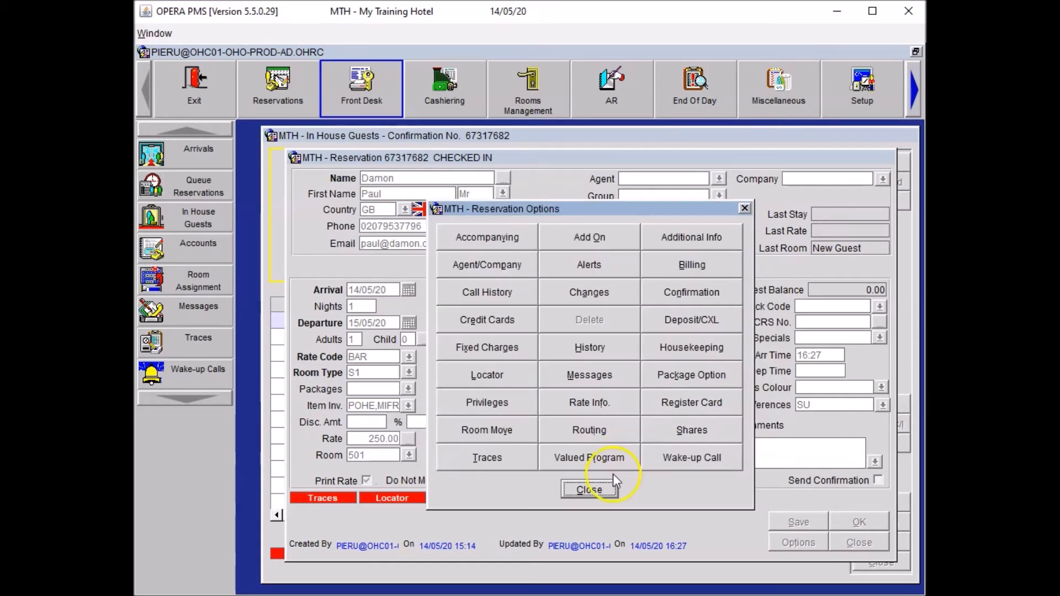
Save the reservation and close it along with the In House Guests list.
{"action": "left_click", "coordinate": [574, 491]}
{"action": "left_click", "coordinate": [796, 523]}
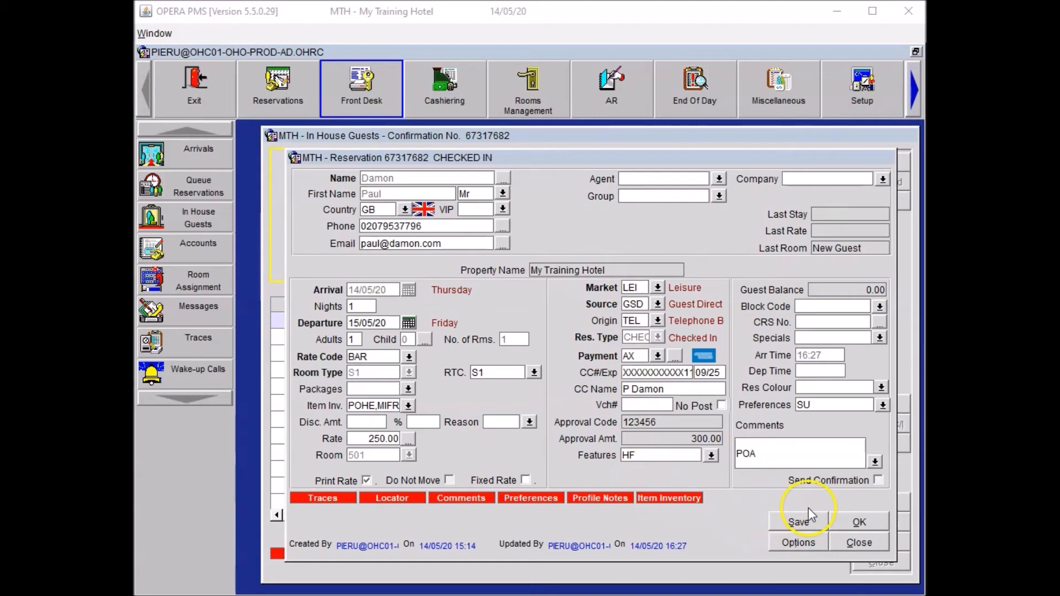
{"action": "left_click", "coordinate": [857, 523]}
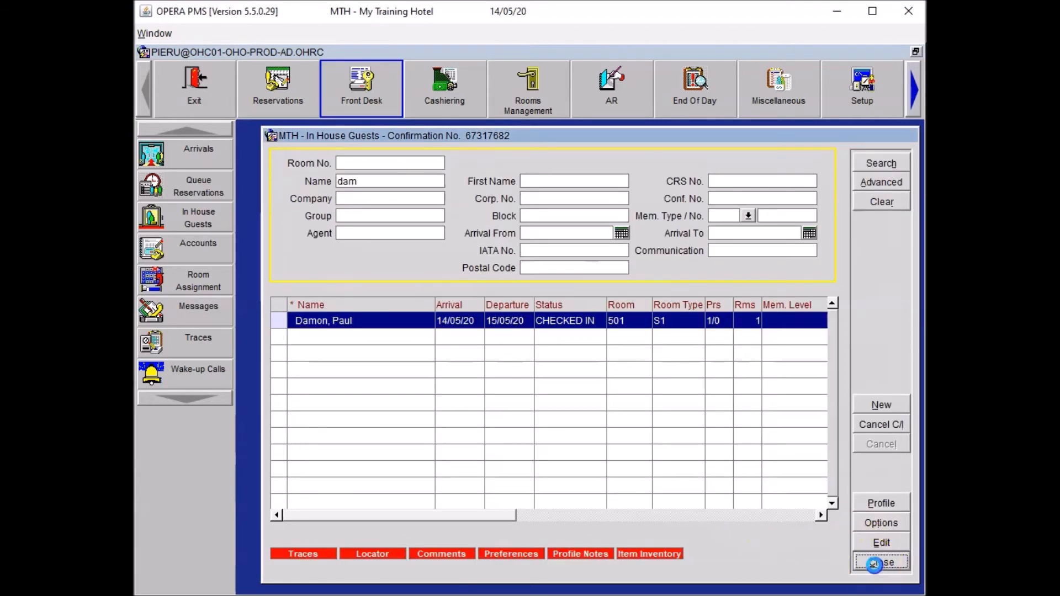
{"action": "left_click", "coordinate": [881, 561]}
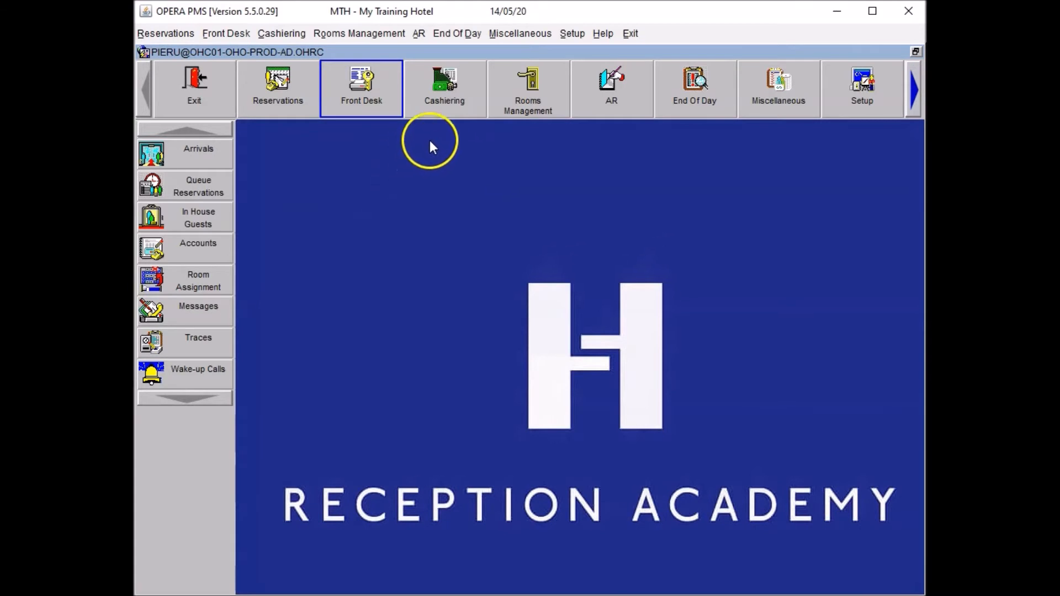
Log in to Cashiering Billing with the cashier password, open the cashier, and search the guest's surname.
{"action": "left_click", "coordinate": [447, 88]}
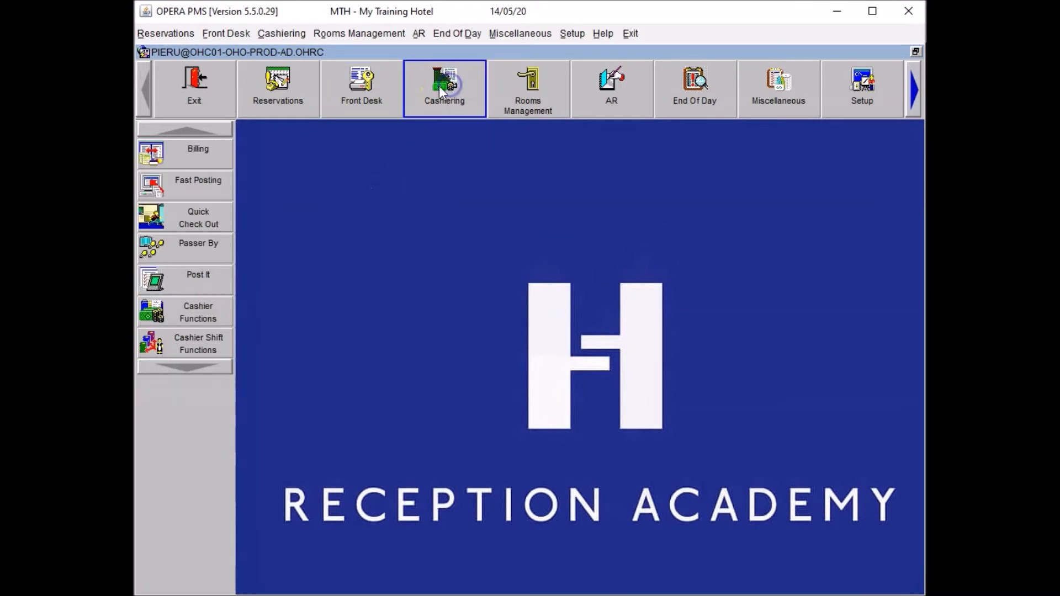
{"action": "left_click", "coordinate": [161, 155]}
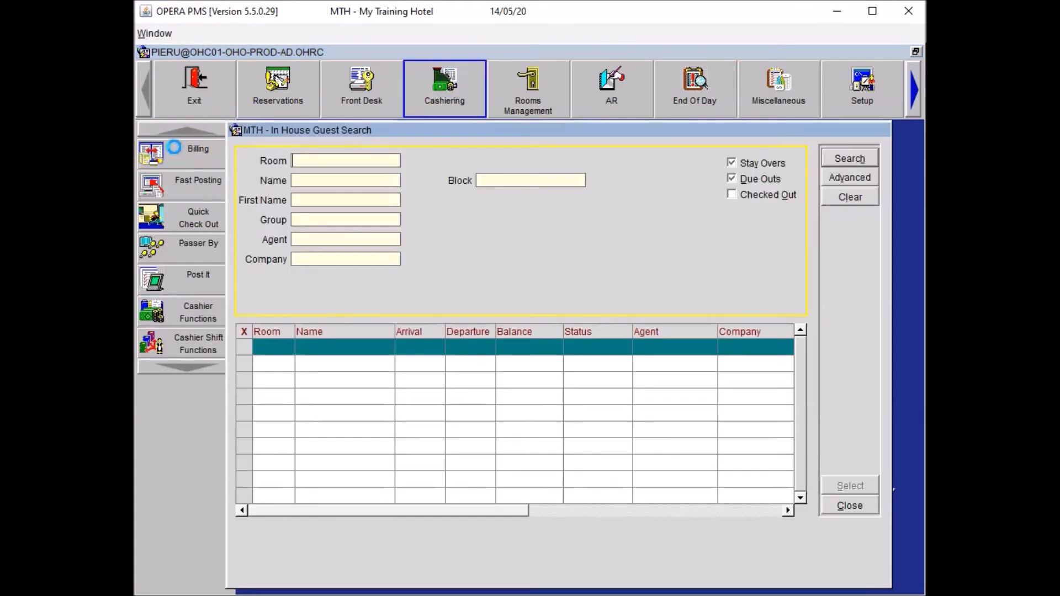
{"action": "type", "text": "****"}
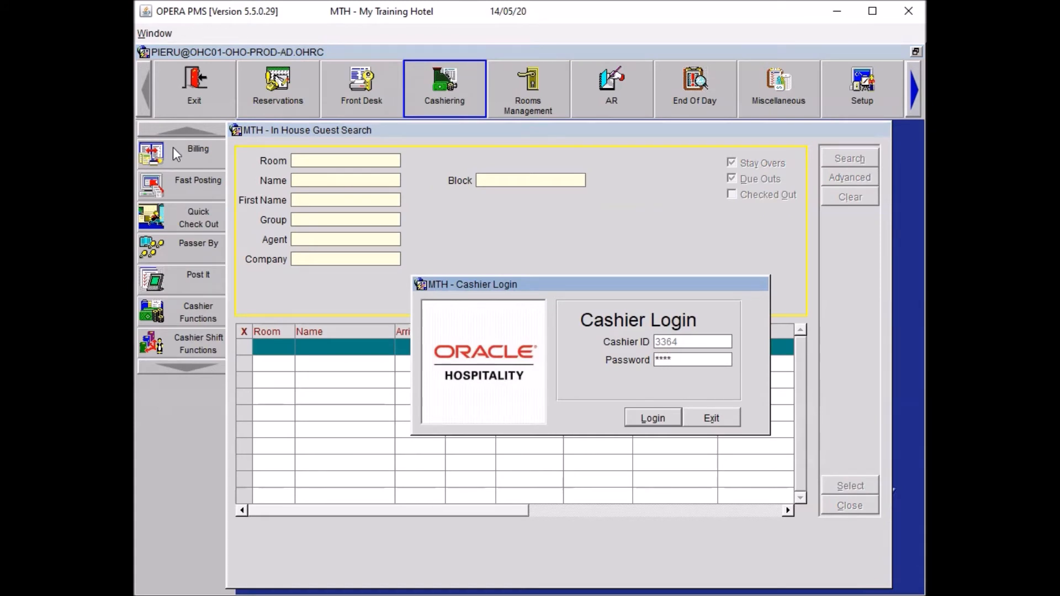
{"action": "left_click", "coordinate": [649, 419]}
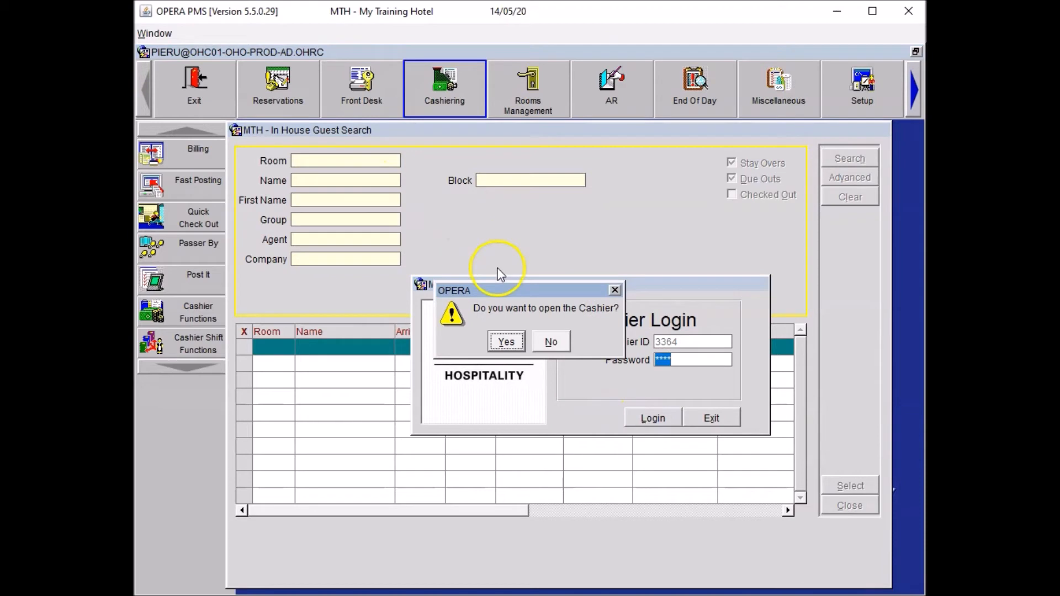
{"action": "left_click", "coordinate": [507, 341]}
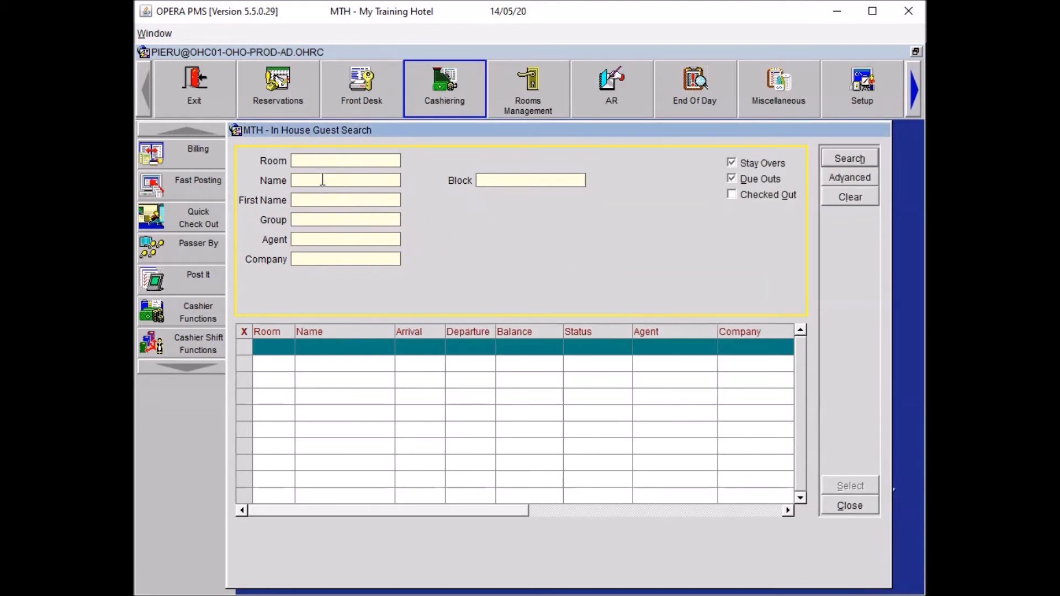
{"action": "type", "text": "DAM"}
{"action": "key", "text": "Return"}
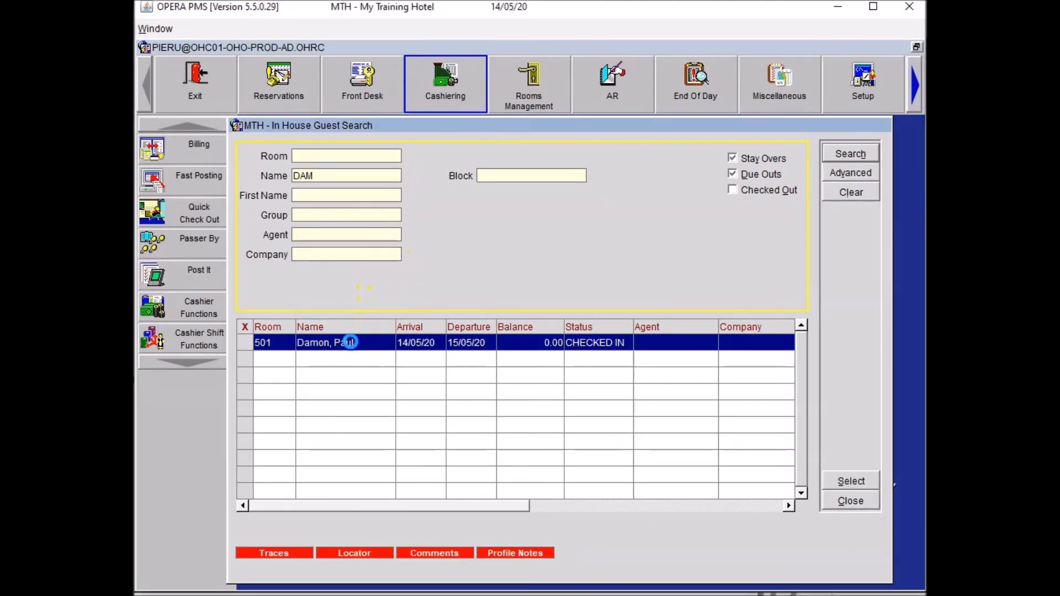
Open room 501's billing folio and post a Restaurant Breakfast Food charge of 10.00.
{"action": "double_click", "coordinate": [350, 343]}
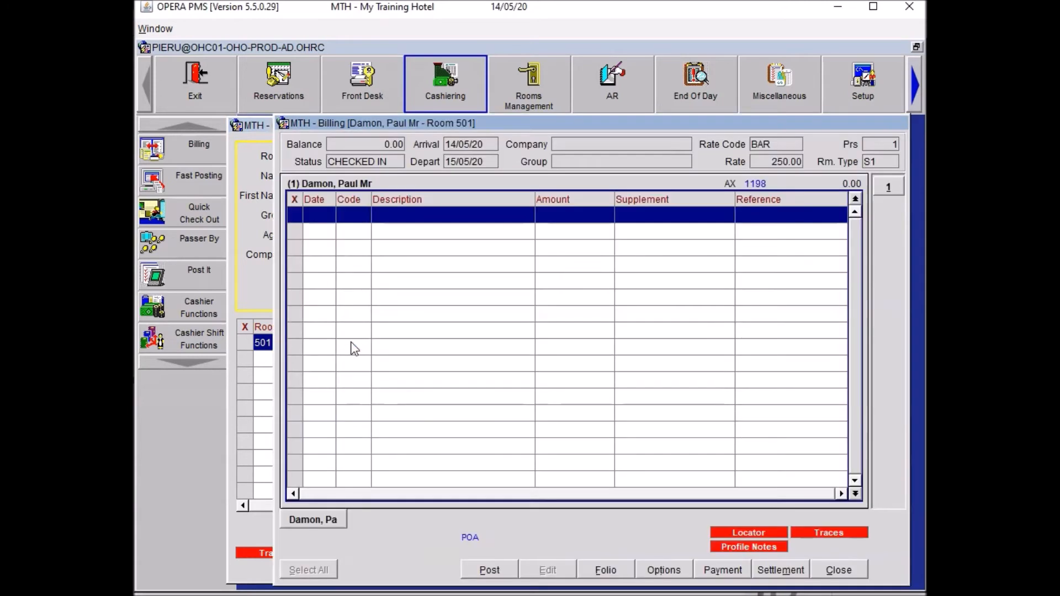
{"action": "left_click", "coordinate": [396, 362]}
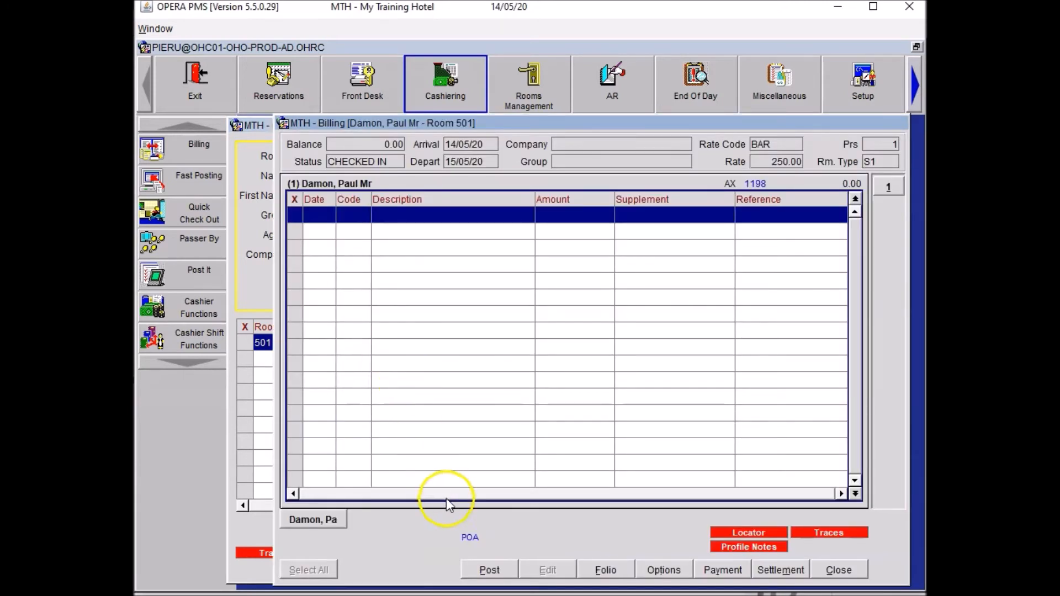
{"action": "left_click", "coordinate": [488, 570]}
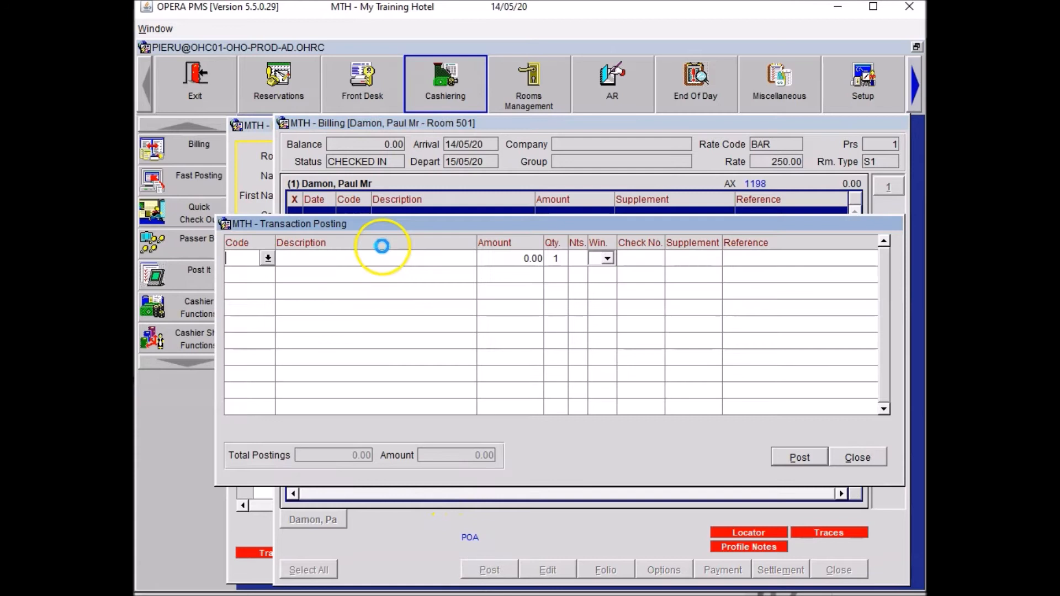
{"action": "left_click", "coordinate": [236, 258]}
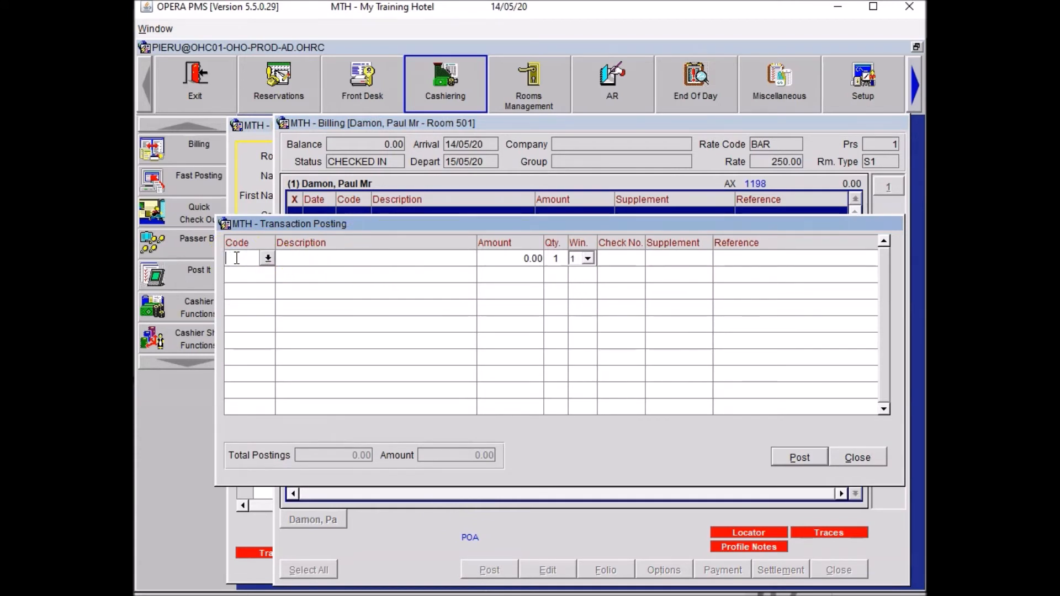
{"action": "type", "text": "REST"}
{"action": "left_click", "coordinate": [447, 191]}
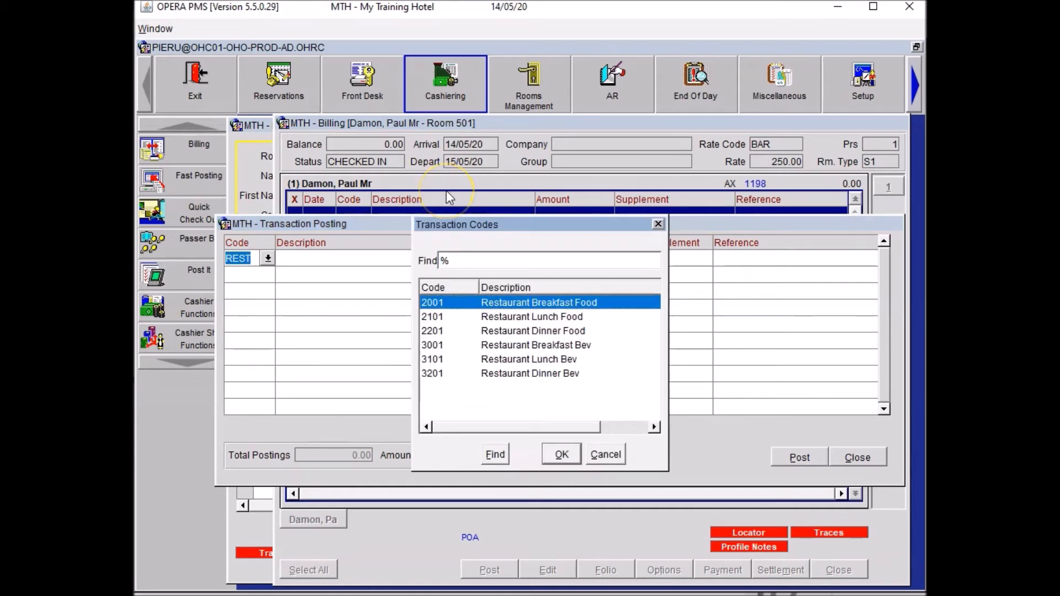
{"action": "key", "text": "Return"}
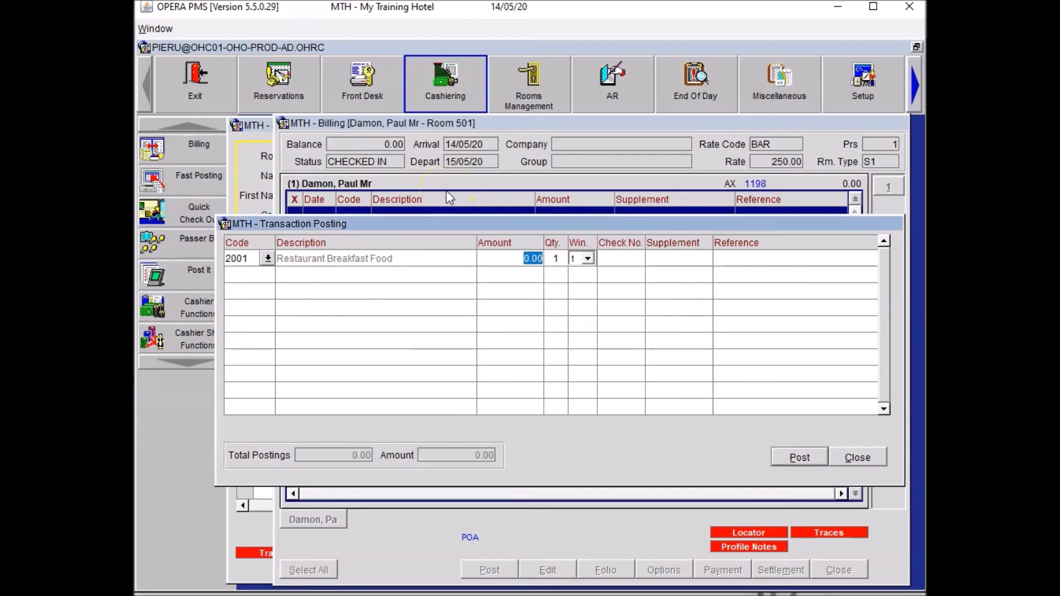
{"action": "type", "text": "10"}
{"action": "key", "text": "Tab"}
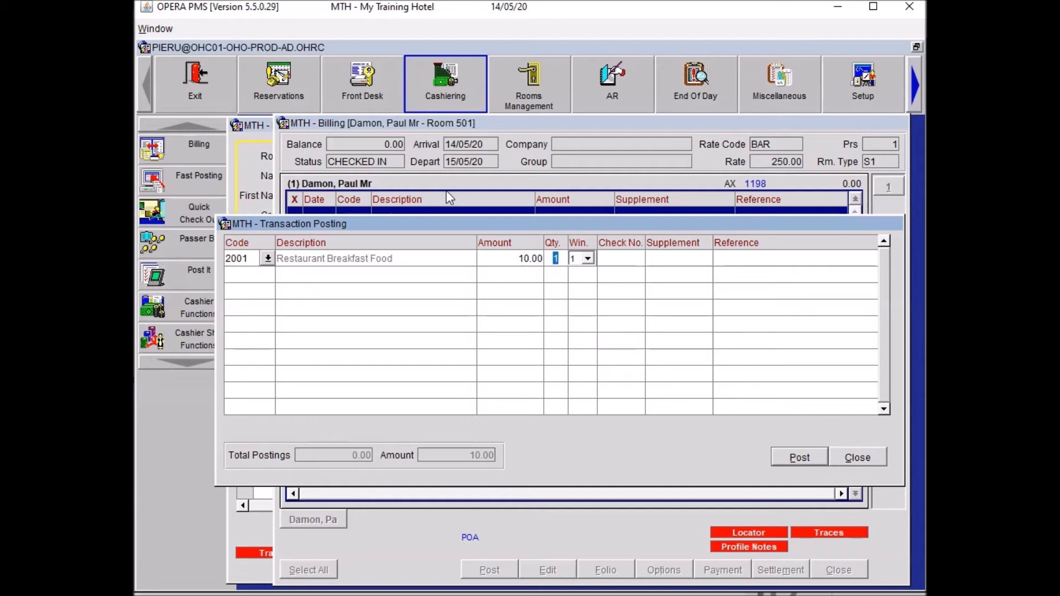
{"action": "key", "text": "alt+p"}
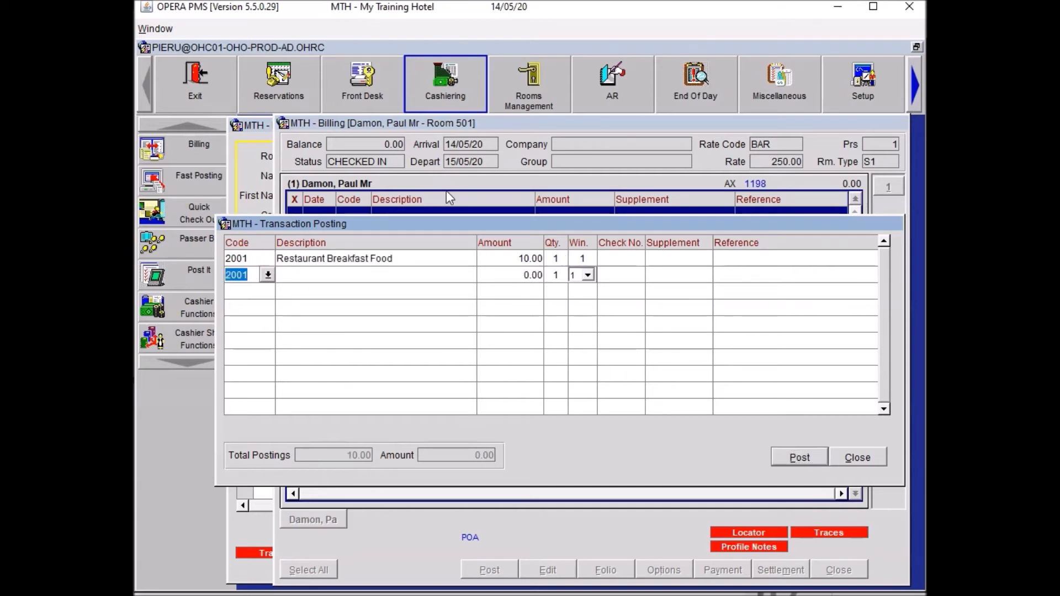
Add a Spa charge of 45.00 with reference 'Massage'.
{"action": "type", "text": "SPA"}
{"action": "key", "text": "Tab"}
{"action": "type", "text": "45"}
{"action": "key", "text": "Tab"}
{"action": "key", "text": "Tab"}
{"action": "key", "text": "Tab"}
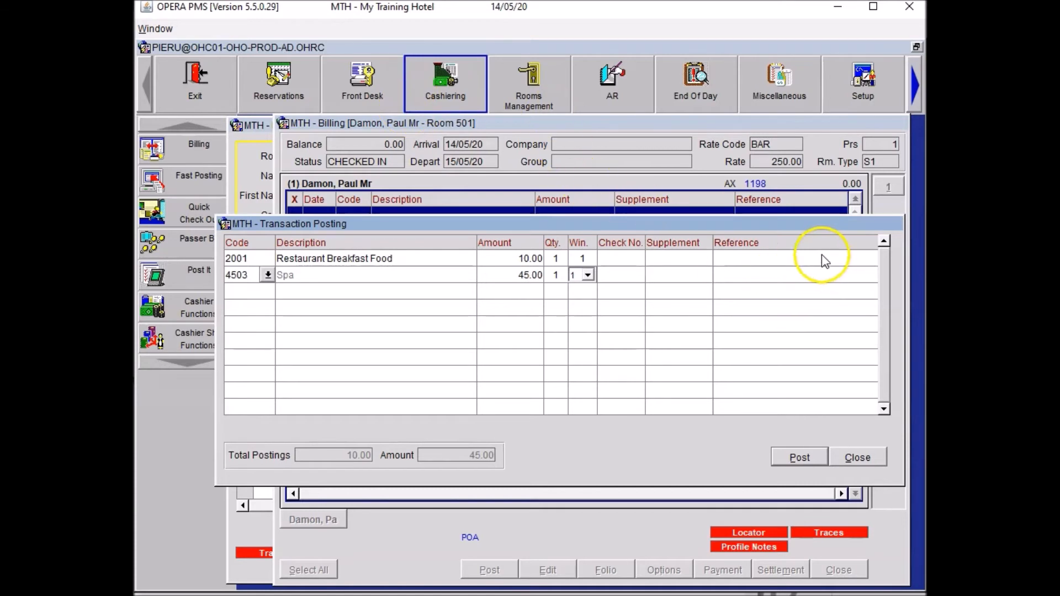
{"action": "key", "text": "Tab"}
{"action": "key", "text": "Tab"}
{"action": "type", "text": "Massage"}
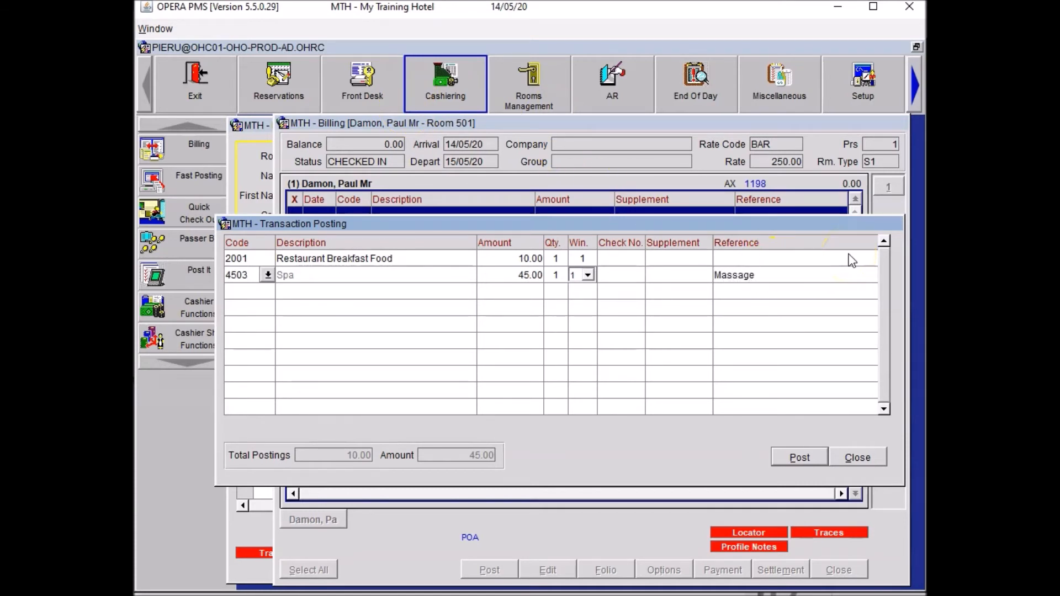
Commit the spa line and add Telephone 5.00 and Internet In Room 10.00 charges.
{"action": "left_click", "coordinate": [323, 325]}
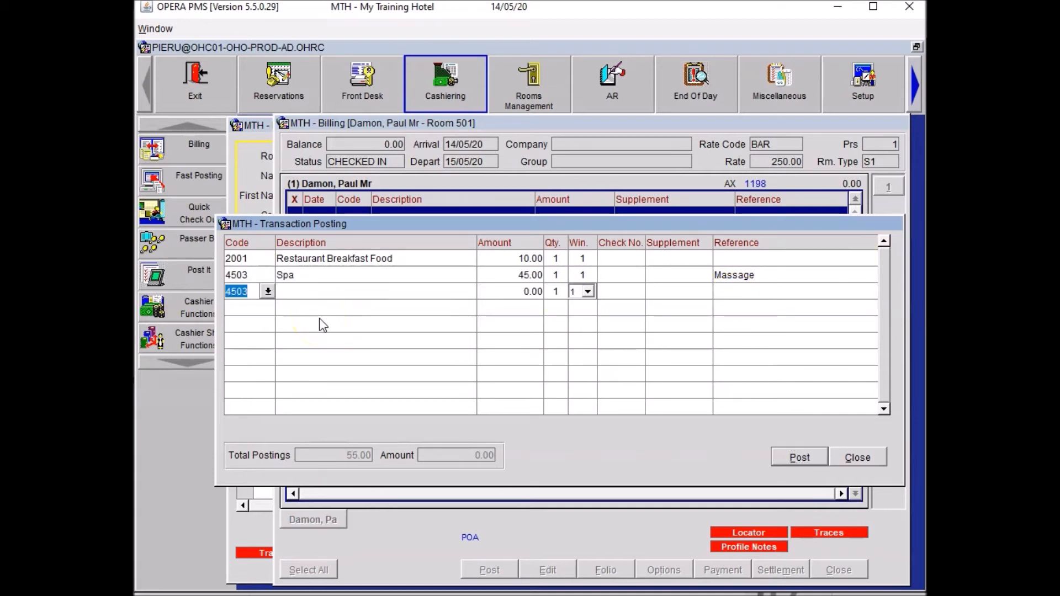
{"action": "type", "text": "TEL"}
{"action": "key", "text": "Tab"}
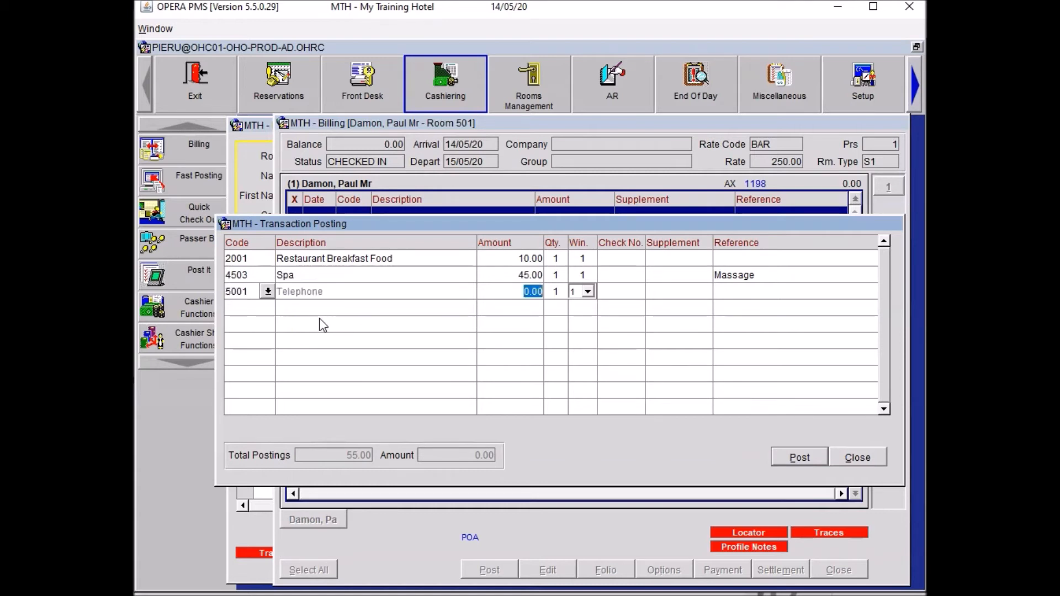
{"action": "type", "text": "5.00"}
{"action": "left_click", "coordinate": [323, 324]}
{"action": "type", "text": "INT"}
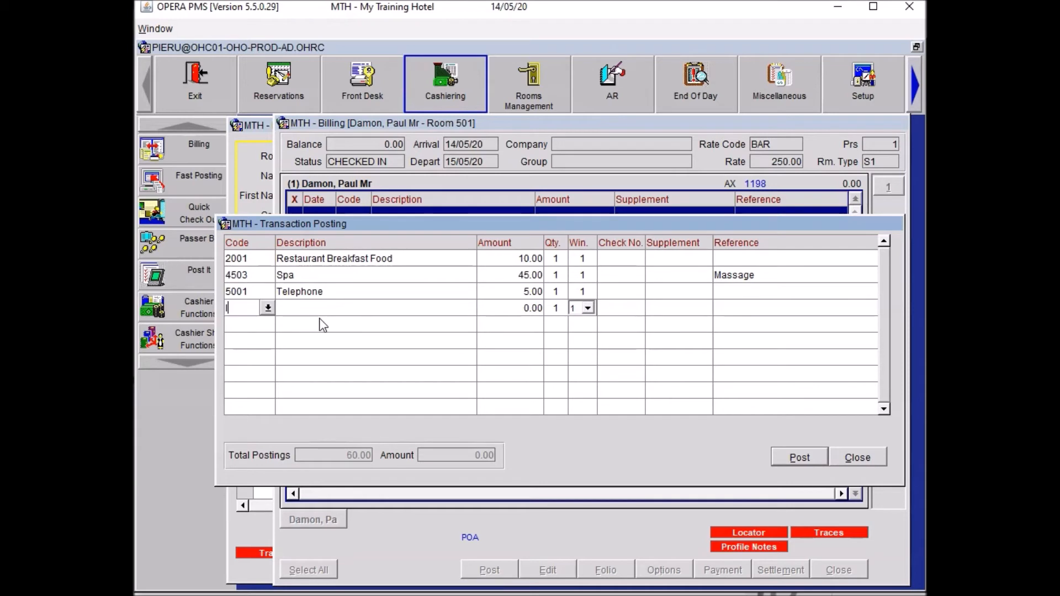
{"action": "key", "text": "Tab"}
{"action": "key", "text": "Return"}
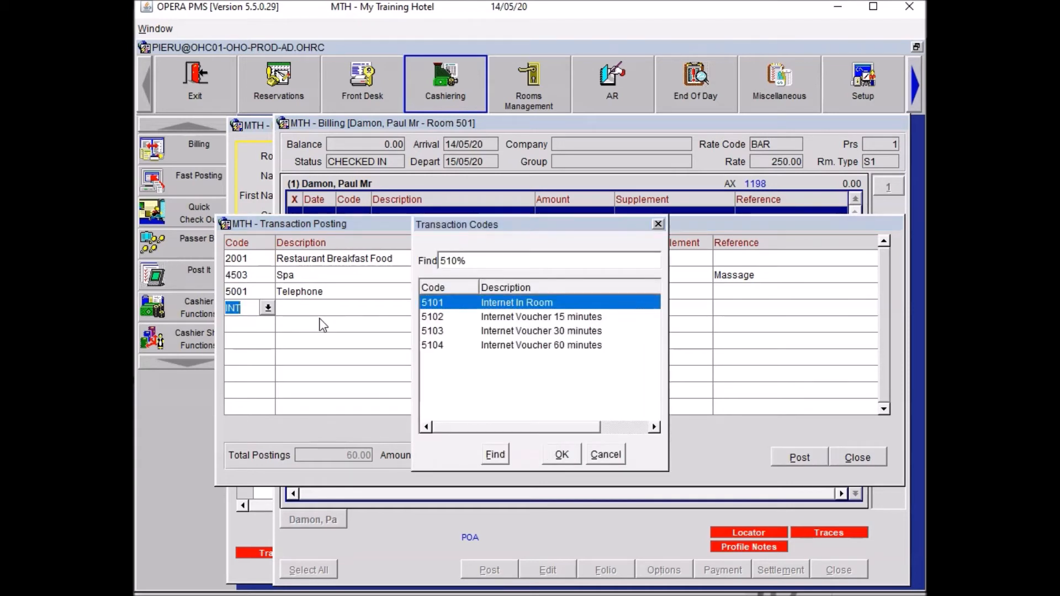
{"action": "type", "text": "10"}
{"action": "left_click", "coordinate": [318, 318]}
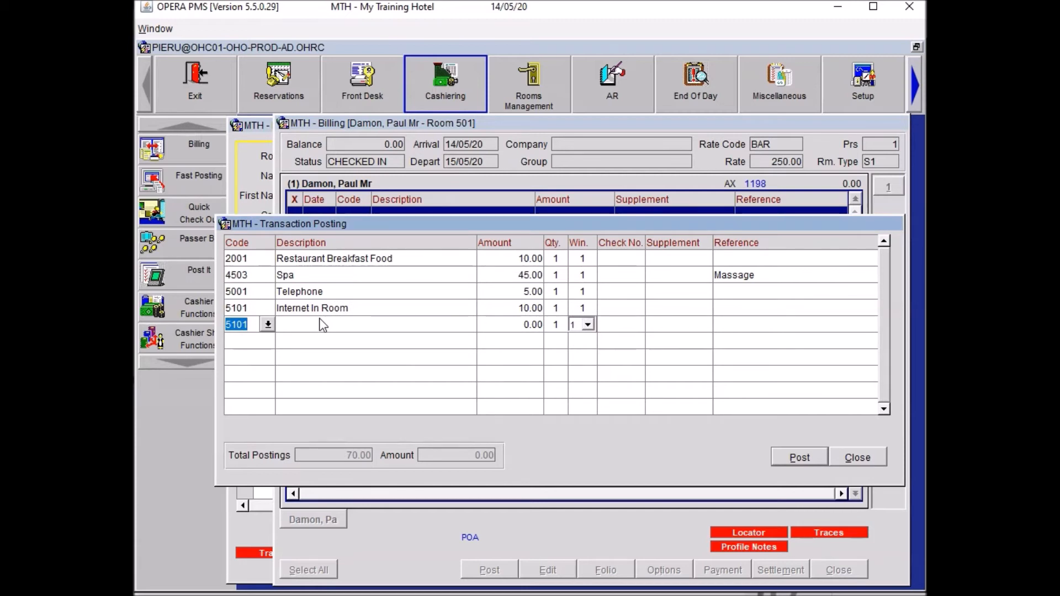
Add Restaurant Dinner Food 30.00 and Restaurant Dinner Bev 8.00, then start a MINI minibar line.
{"action": "type", "text": "REST"}
{"action": "key", "text": "Down"}
{"action": "key", "text": "Down"}
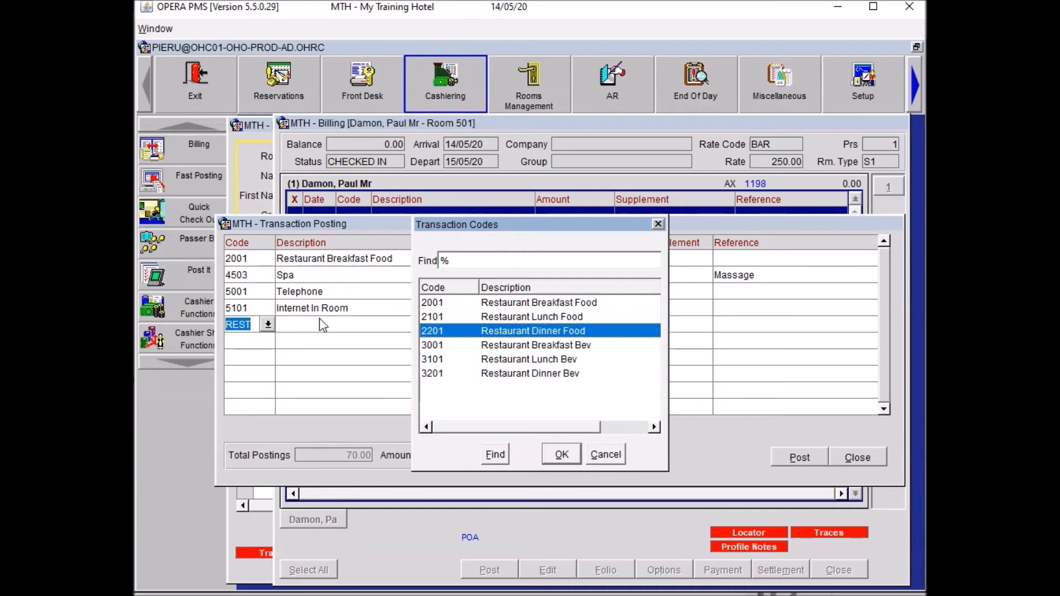
{"action": "key", "text": "Return"}
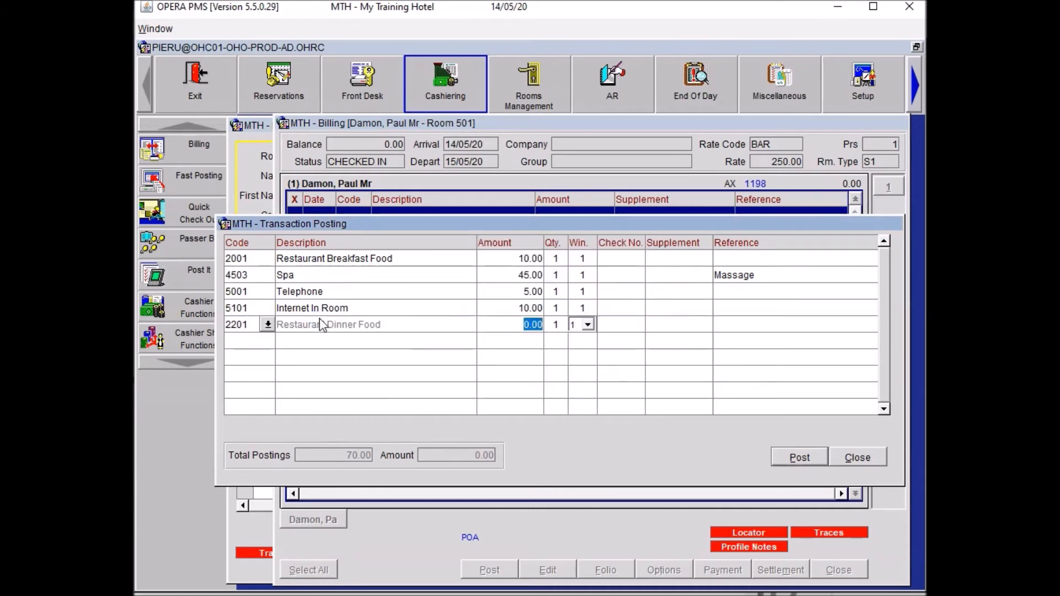
{"action": "type", "text": "30"}
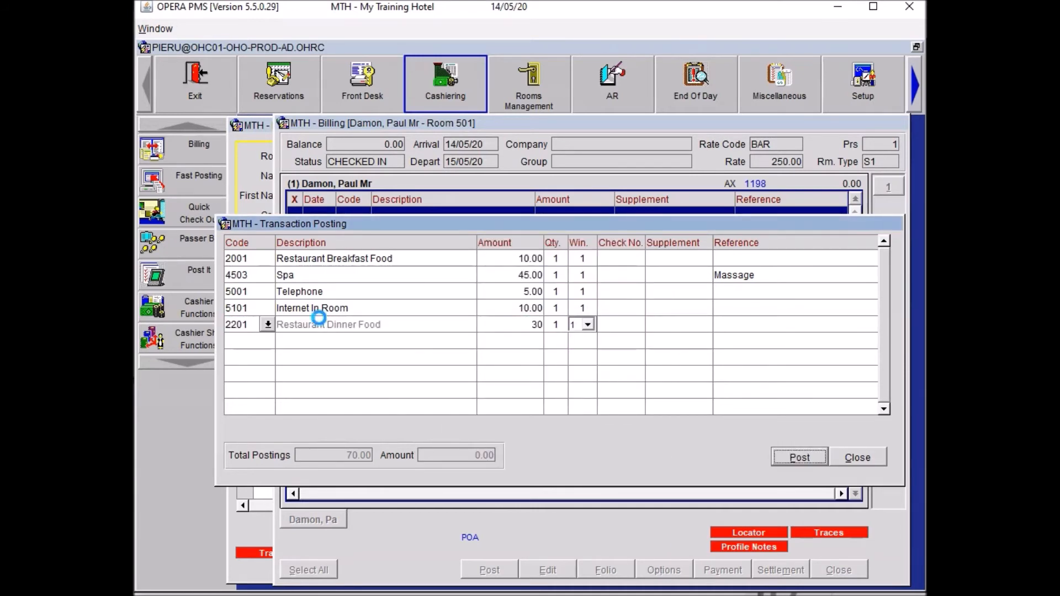
{"action": "key", "text": "Return"}
{"action": "type", "text": "REST"}
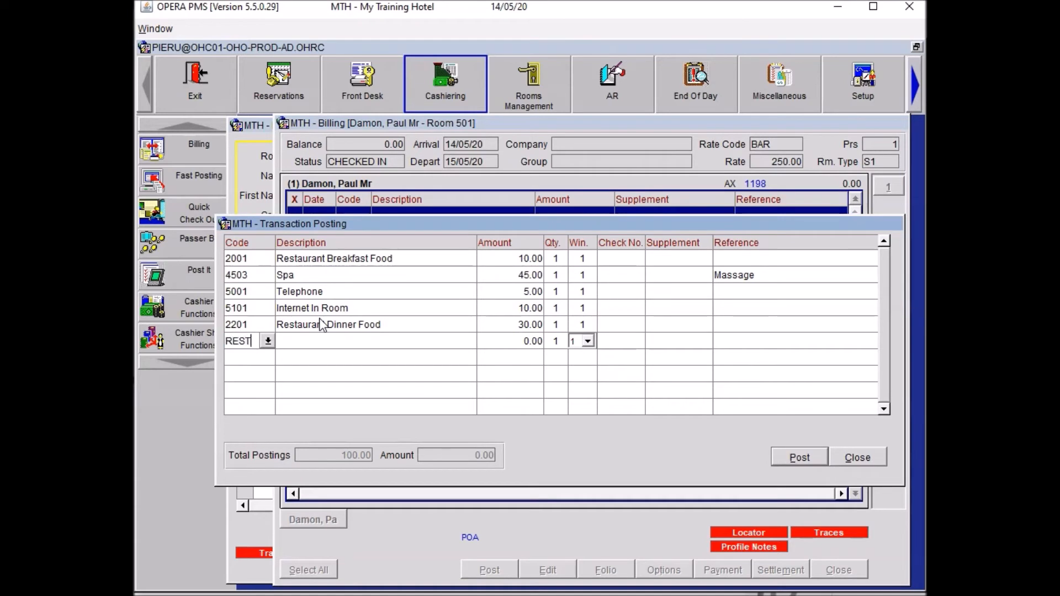
{"action": "key", "text": "Tab"}
{"action": "key", "text": "Down"}
{"action": "key", "text": "Down"}
{"action": "key", "text": "Down"}
{"action": "key", "text": "Down"}
{"action": "key", "text": "Down"}
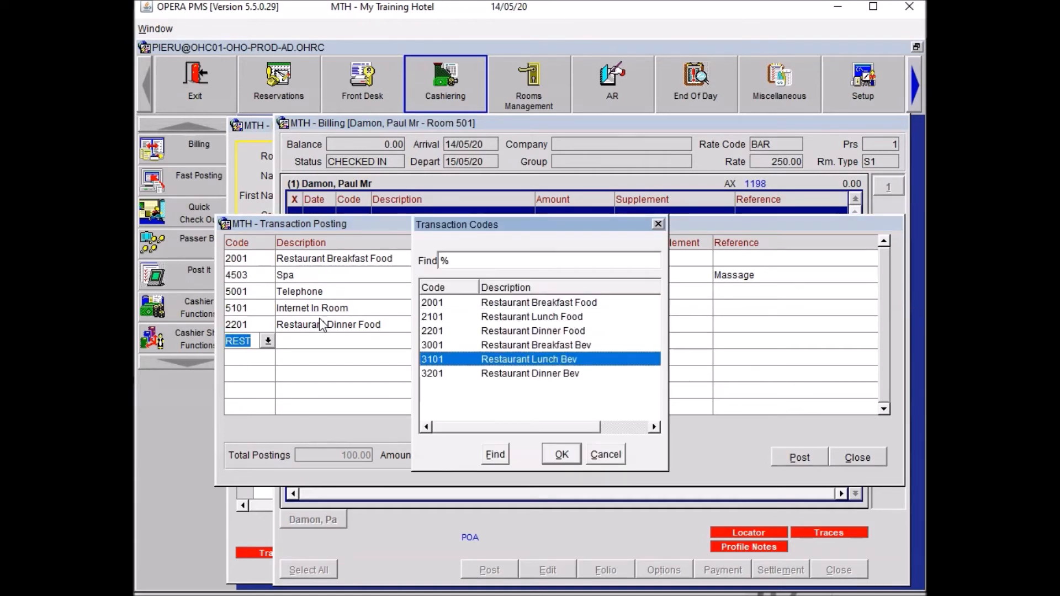
{"action": "key", "text": "Return"}
{"action": "type", "text": "8"}
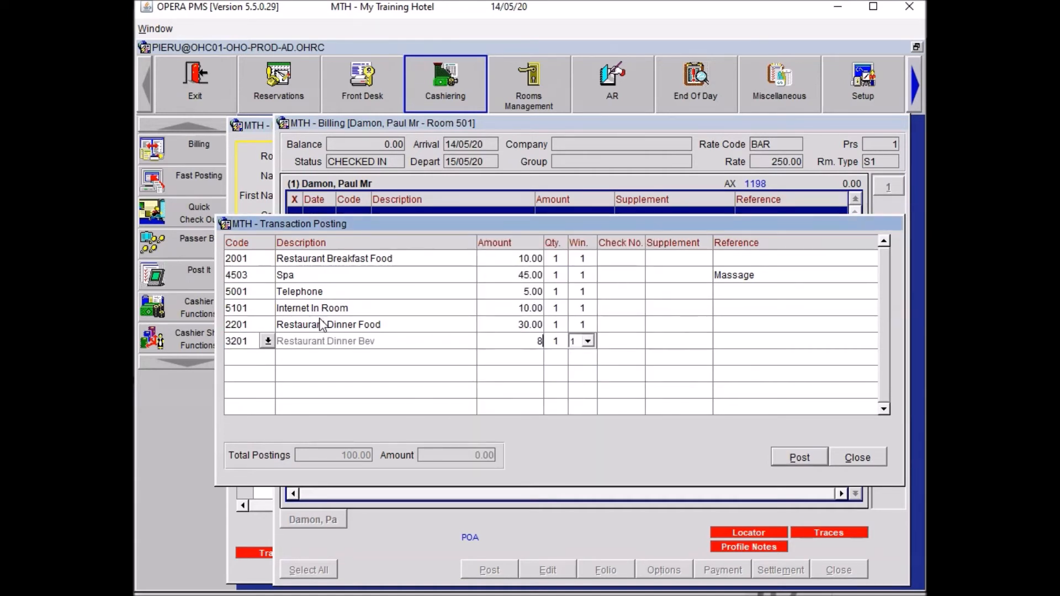
{"action": "key", "text": "Return"}
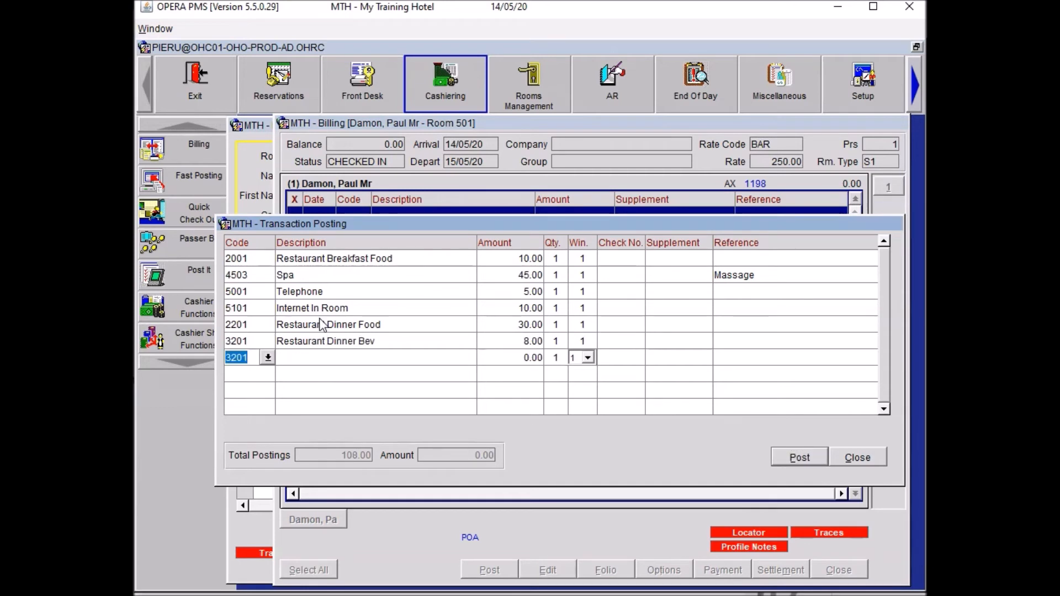
{"action": "type", "text": "MINI"}
{"action": "key", "text": "Tab"}
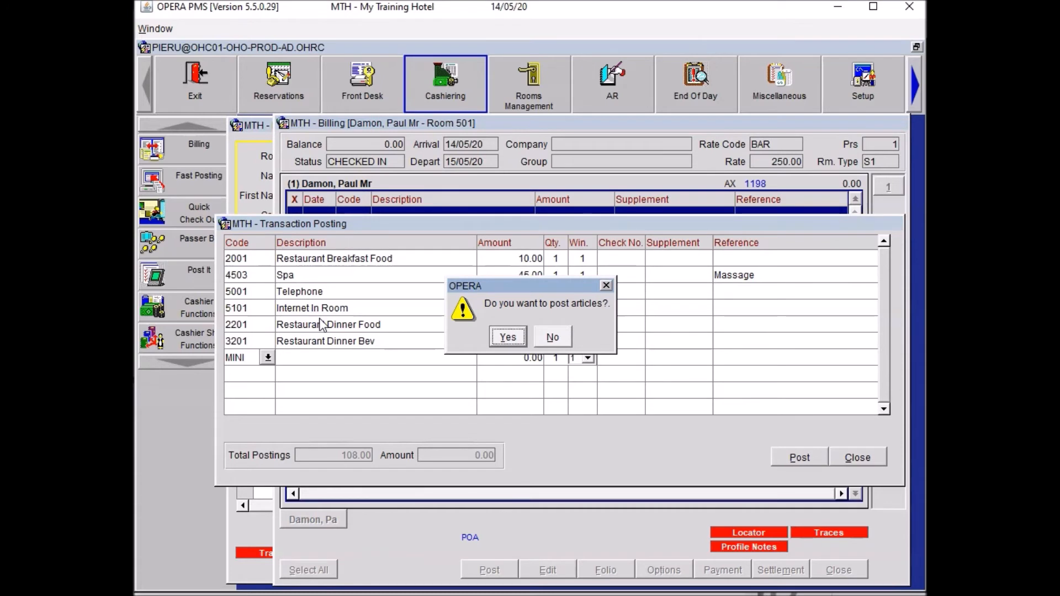
Post a Minibar 4.50 line for a Budweiser article.
{"action": "left_click", "coordinate": [506, 340]}
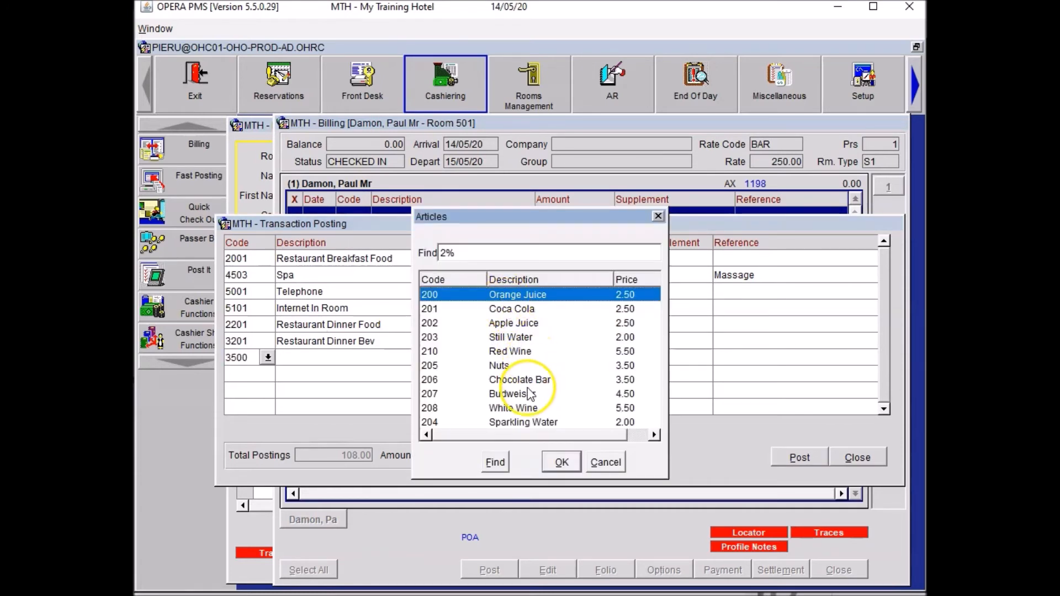
{"action": "left_click", "coordinate": [529, 393]}
{"action": "left_click", "coordinate": [562, 462]}
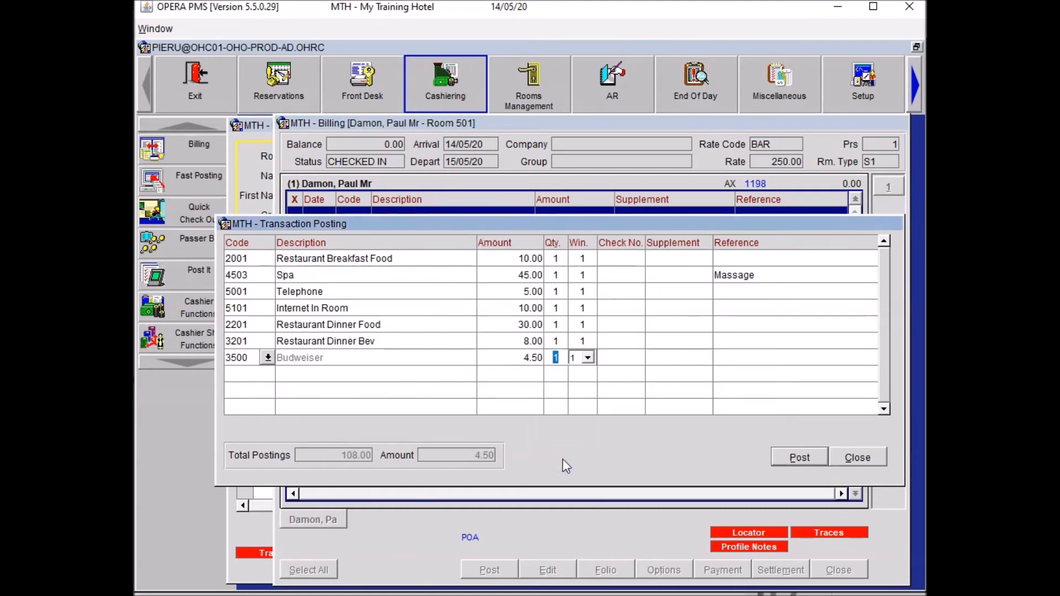
{"action": "key", "text": "Down"}
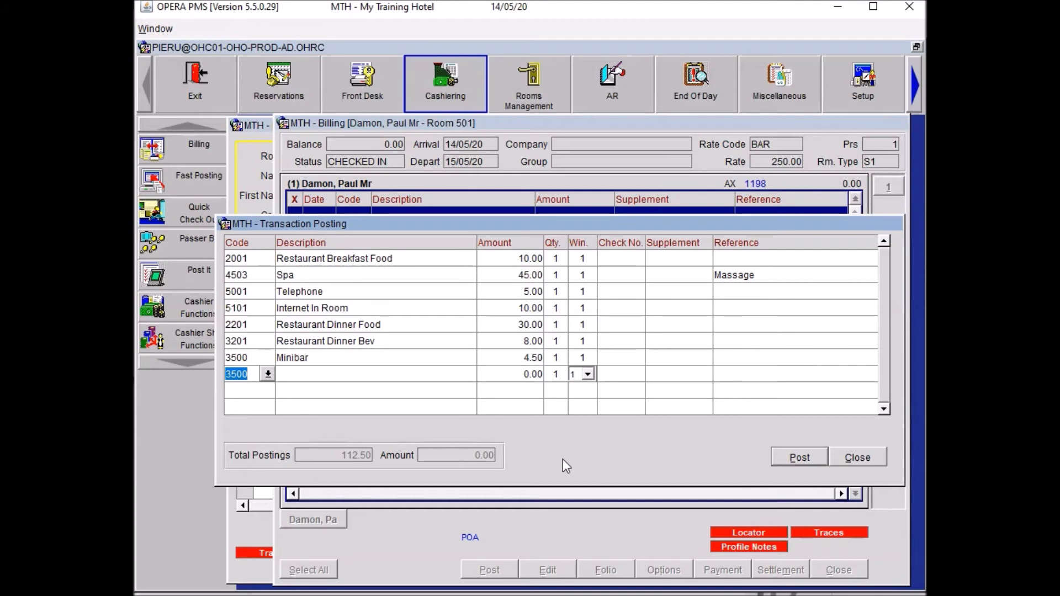
Post a Newspapers 2.10 line for the USA Today article.
{"action": "type", "text": "NEWS"}
{"action": "key", "text": "Escape"}
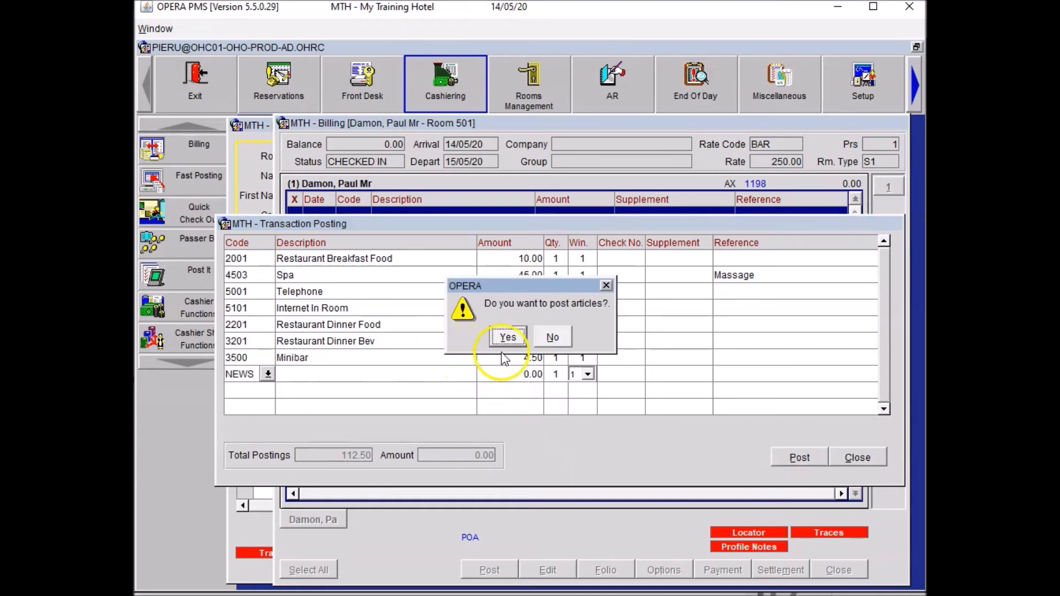
{"action": "left_click", "coordinate": [506, 340]}
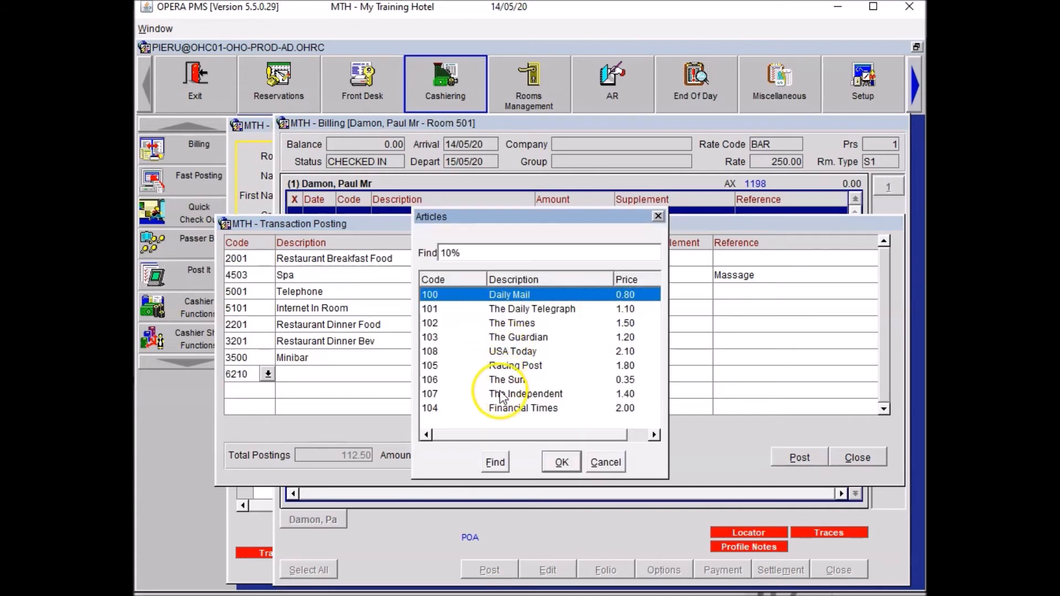
{"action": "left_click", "coordinate": [511, 352]}
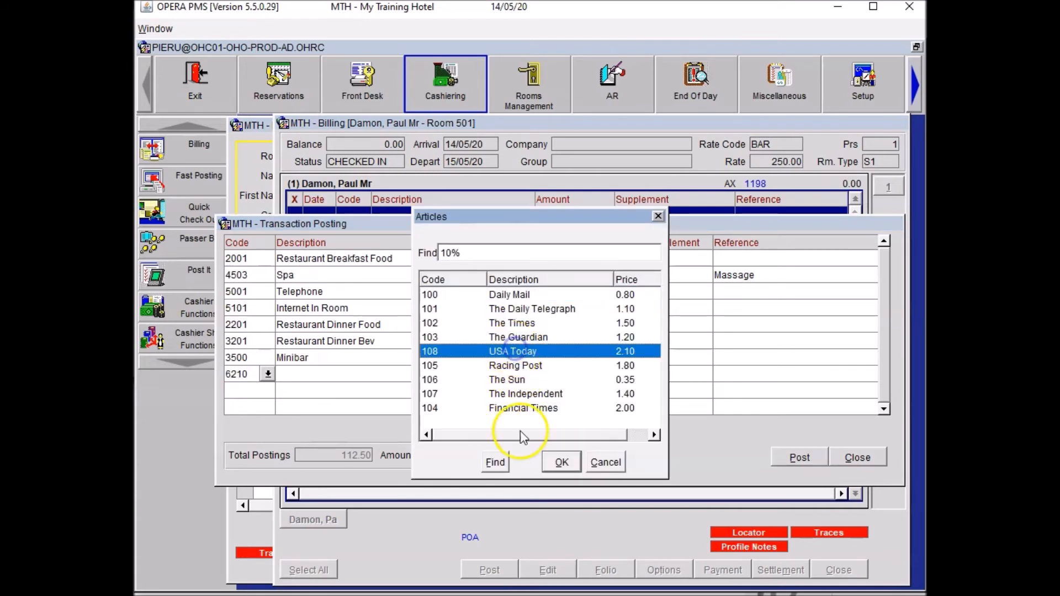
{"action": "left_click", "coordinate": [559, 464]}
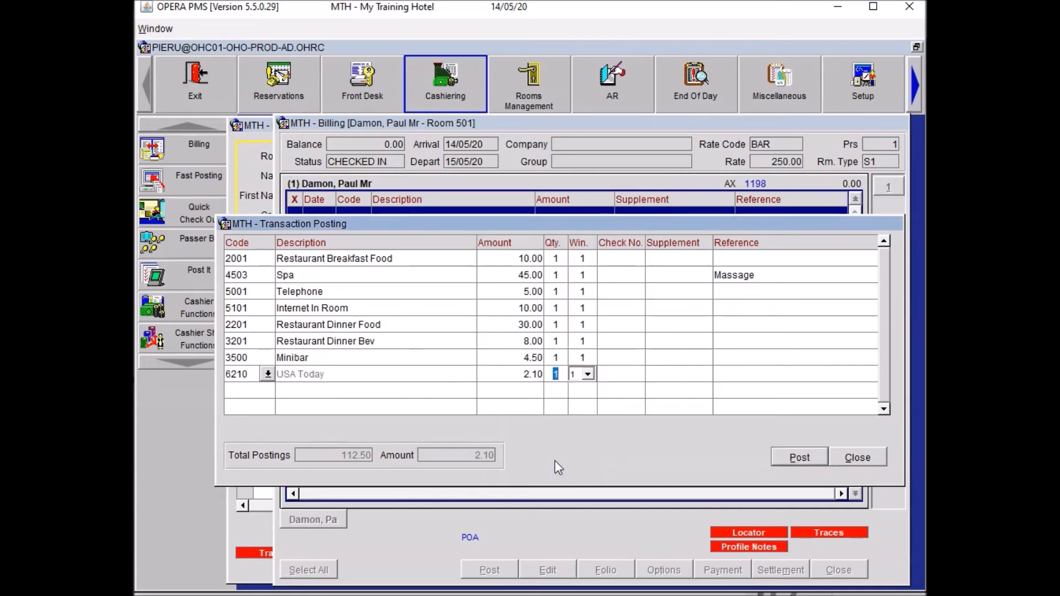
{"action": "key", "text": "Return"}
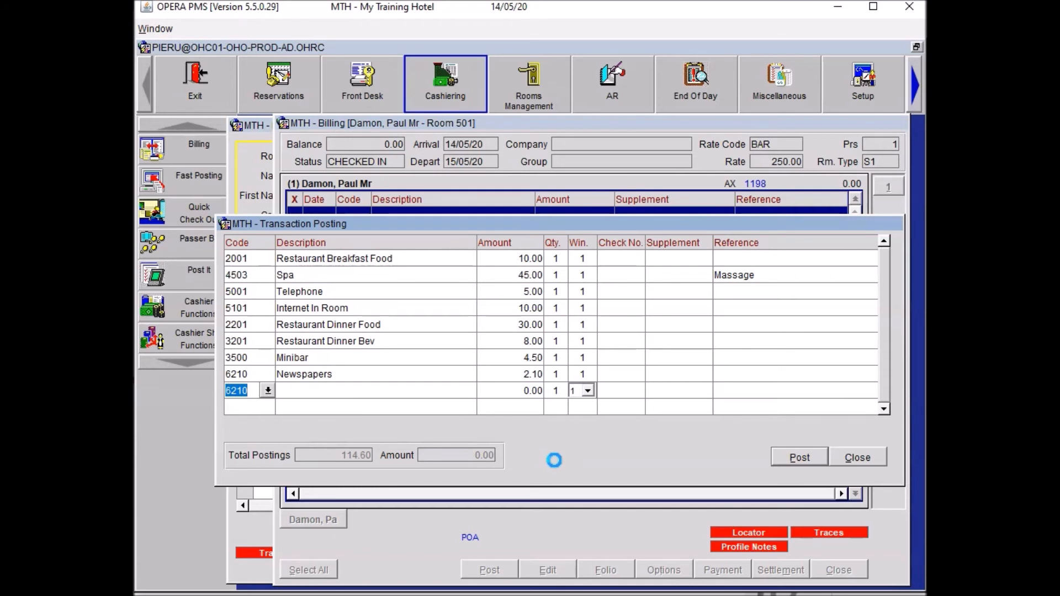
Add a Miscellaneous line of 50.00 × 3 referenced '3 Pillows', then start a PAI code.
{"action": "type", "text": "MISC"}
{"action": "key", "text": "Tab"}
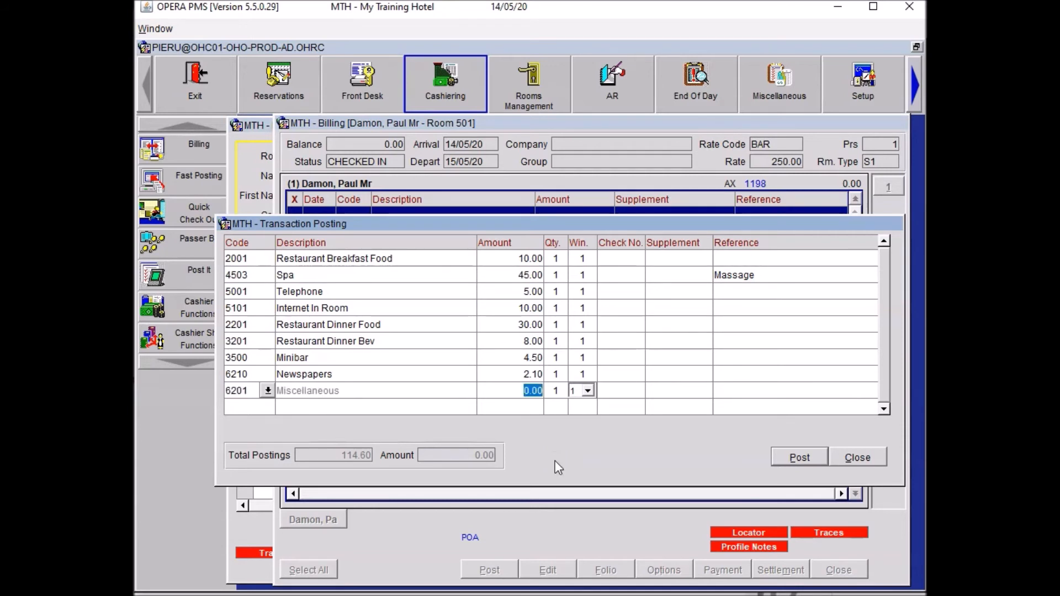
{"action": "type", "text": "50"}
{"action": "key", "text": "Tab"}
{"action": "type", "text": "3"}
{"action": "key", "text": "Tab"}
{"action": "key", "text": "Tab"}
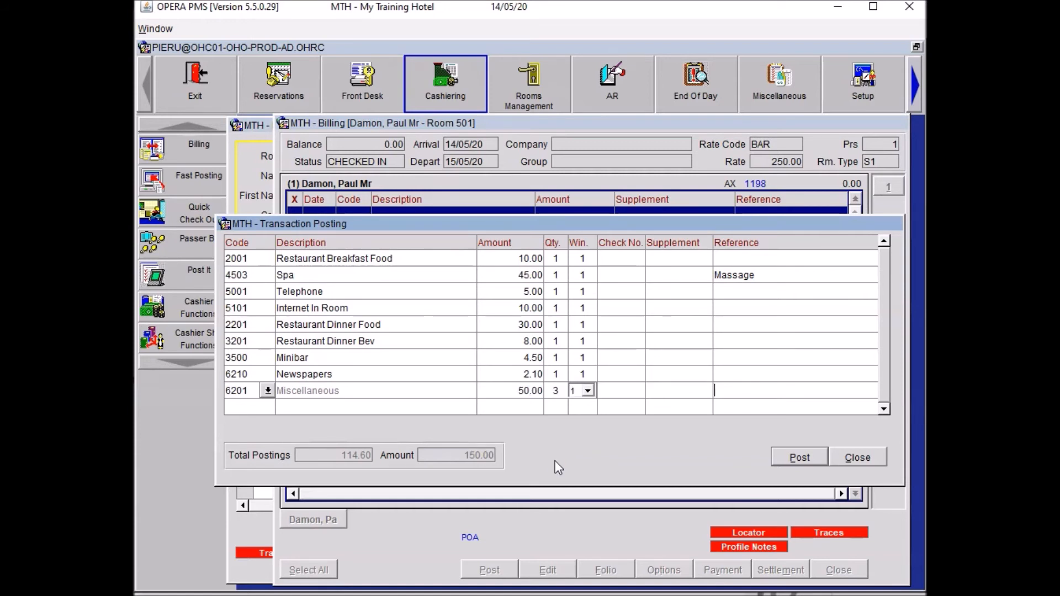
{"action": "type", "text": "3 Pillows"}
{"action": "key", "text": "Tab"}
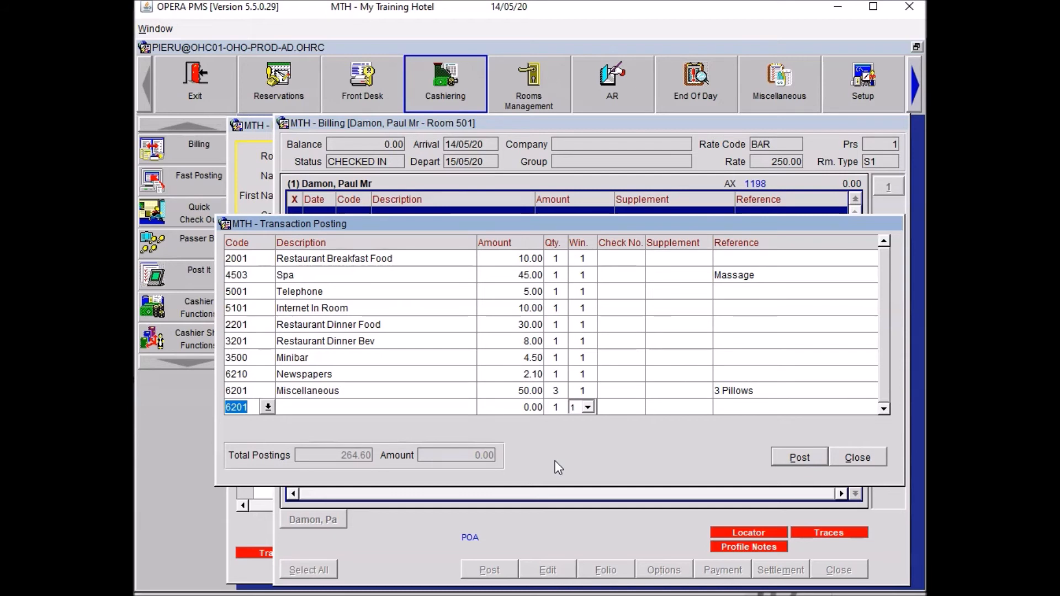
{"action": "type", "text": "PAI"}
Post a 45.00 Paid Outs charge referenced 'Taxi', supplement 'City Aiport', with one voucher copy.
{"action": "key", "text": "Tab"}
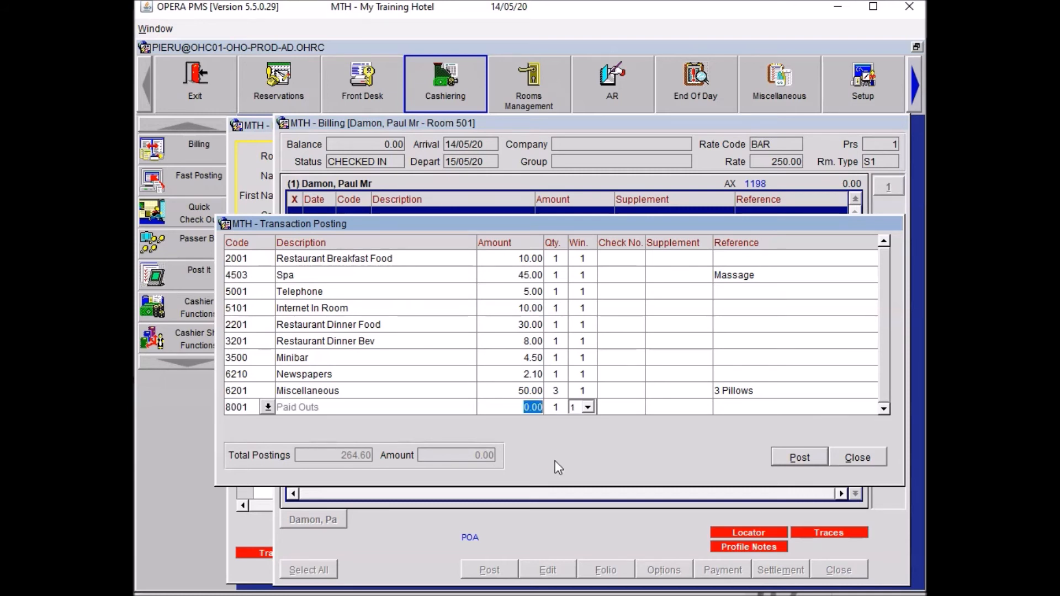
{"action": "type", "text": "45"}
{"action": "key", "text": "Tab"}
{"action": "key", "text": "Tab"}
{"action": "type", "text": "Taxi"}
{"action": "key", "text": "Tab"}
{"action": "type", "text": "City Aiport"}
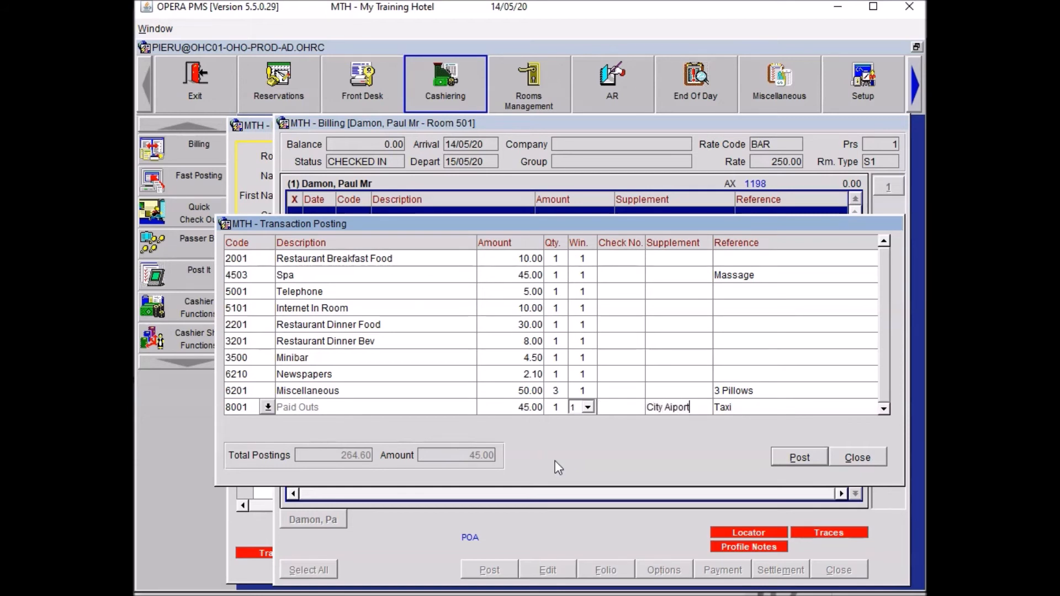
{"action": "key", "text": "alt+p"}
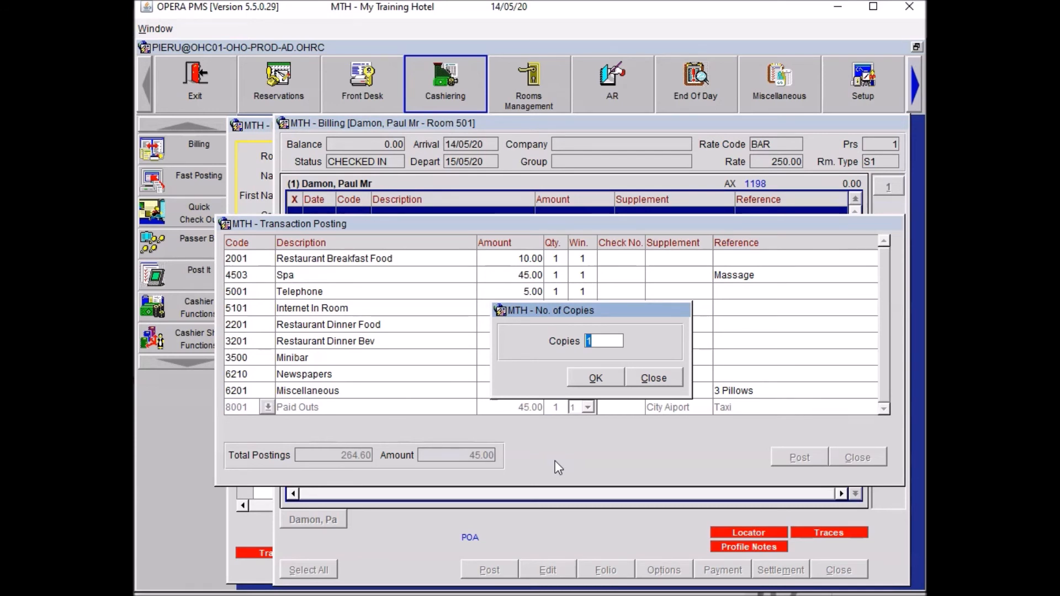
{"action": "left_click", "coordinate": [652, 377]}
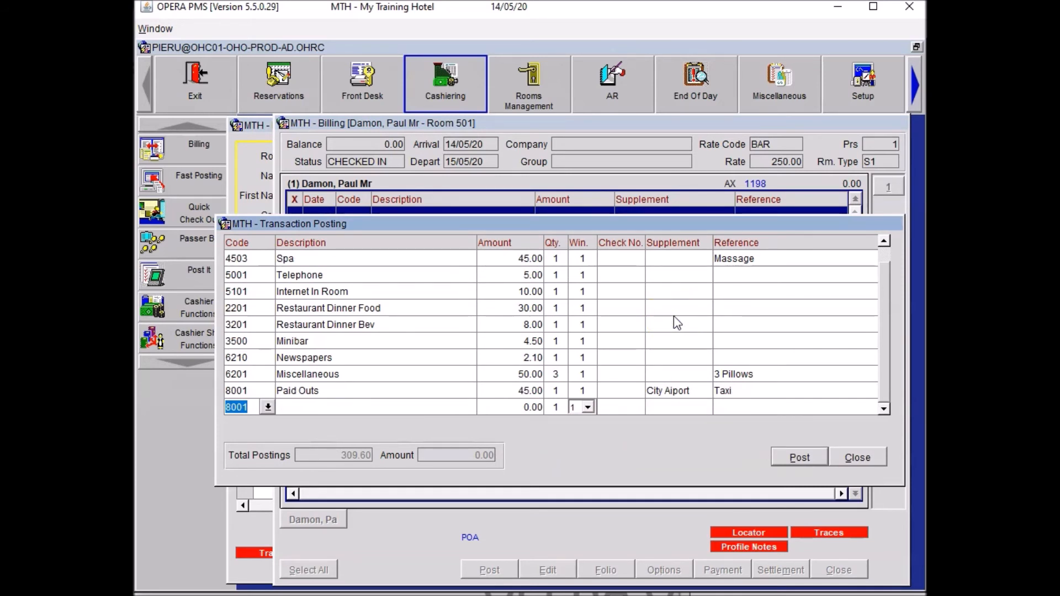
{"action": "left_click", "coordinate": [845, 459]}
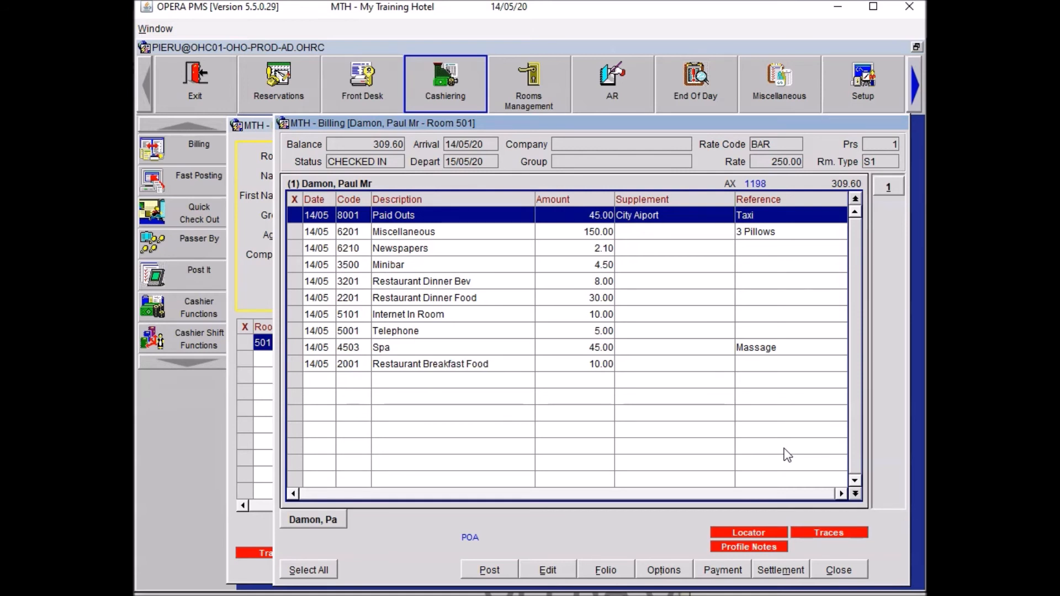
Settle the folio as an Early Departure, posting 250.00 Accommodation, and close payment without paying.
{"action": "left_click", "coordinate": [793, 578]}
{"action": "left_click", "coordinate": [785, 570]}
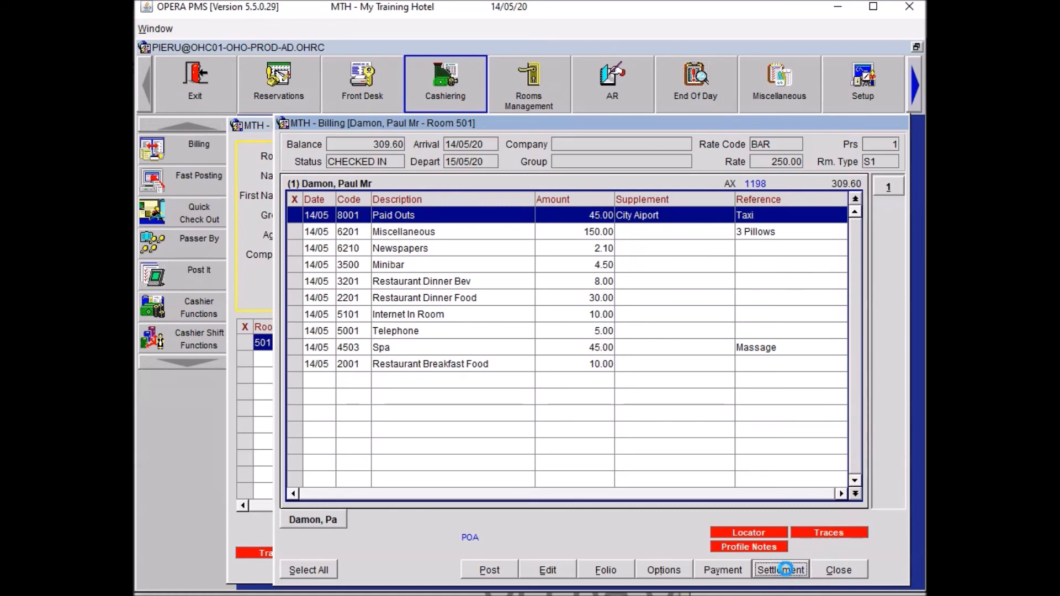
{"action": "left_click", "coordinate": [585, 344]}
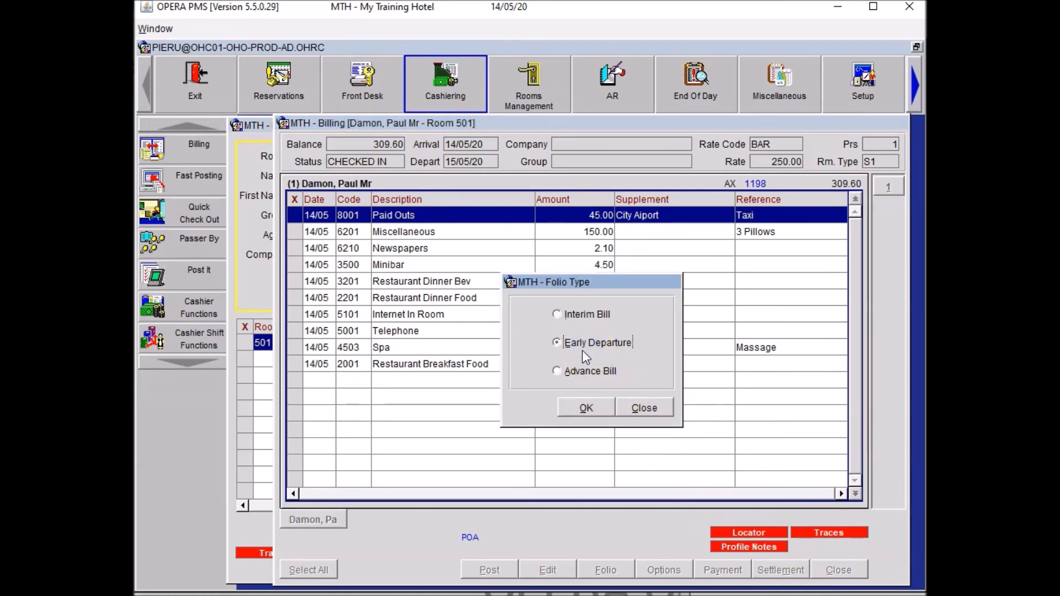
{"action": "left_click", "coordinate": [581, 407]}
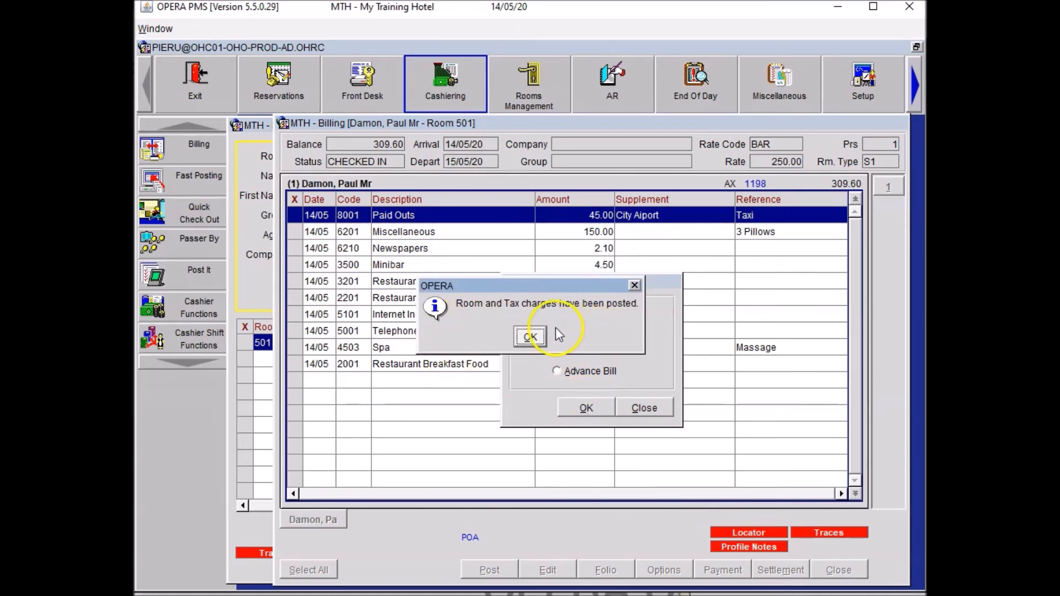
{"action": "left_click", "coordinate": [532, 335]}
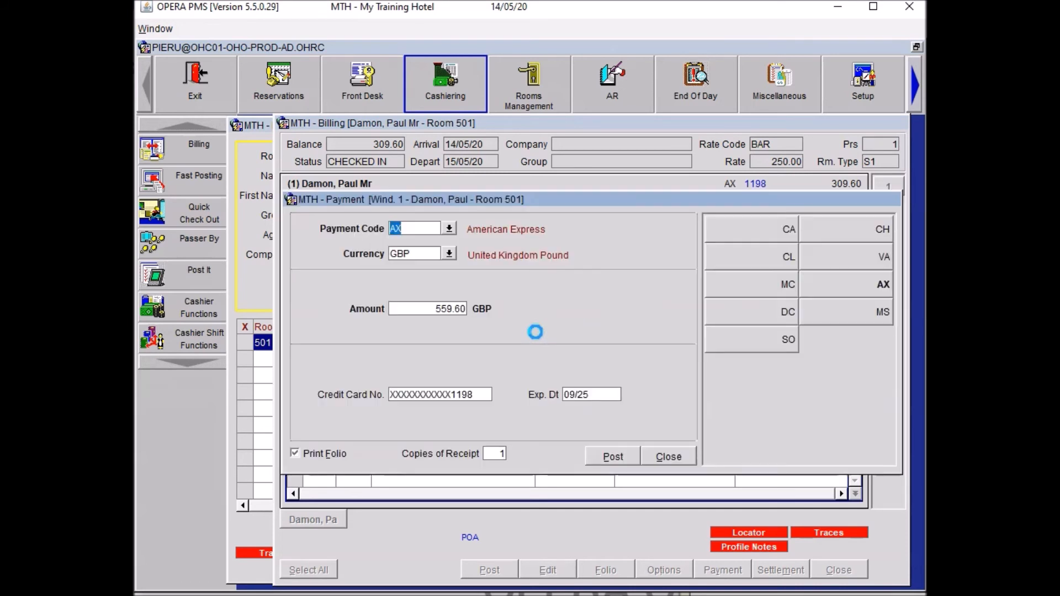
{"action": "left_click", "coordinate": [676, 454]}
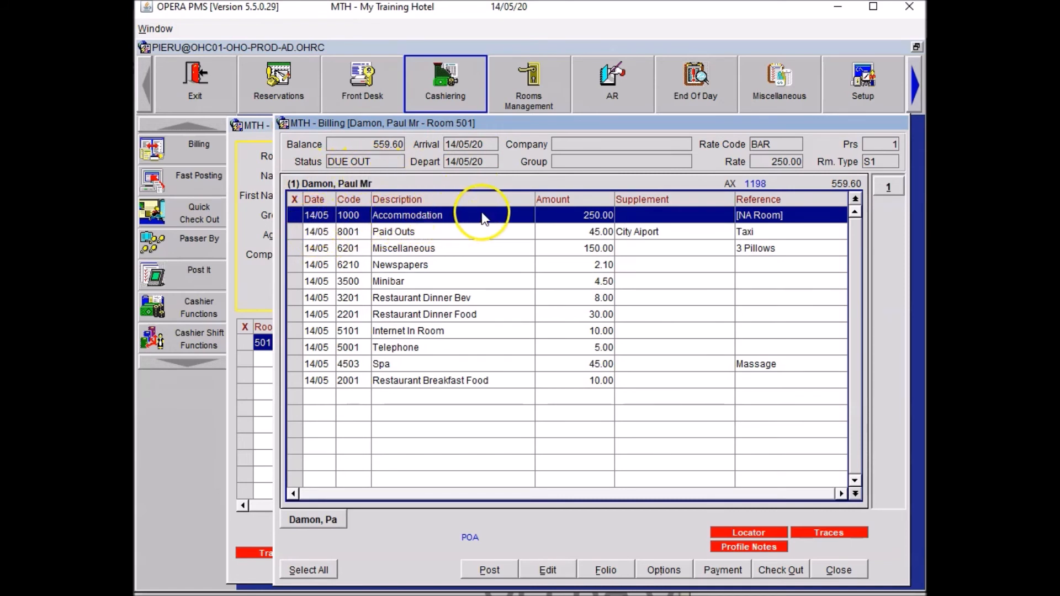
{"action": "left_click", "coordinate": [514, 219]}
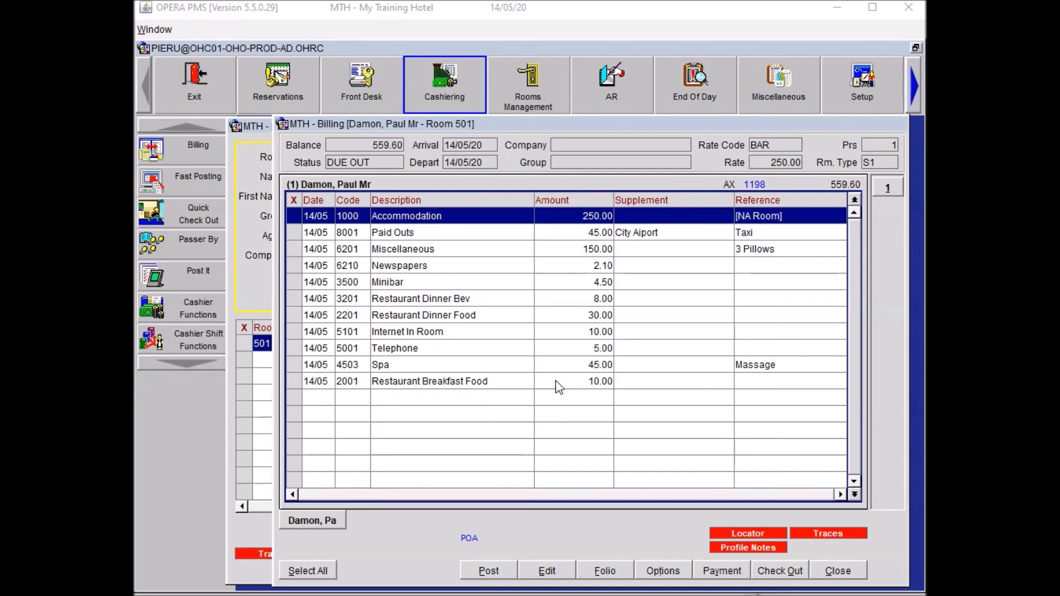
Void the 5.00 Telephone charge with a -100% OTHE adjustment reading 'Guest never use the phone'.
{"action": "left_click", "coordinate": [298, 351]}
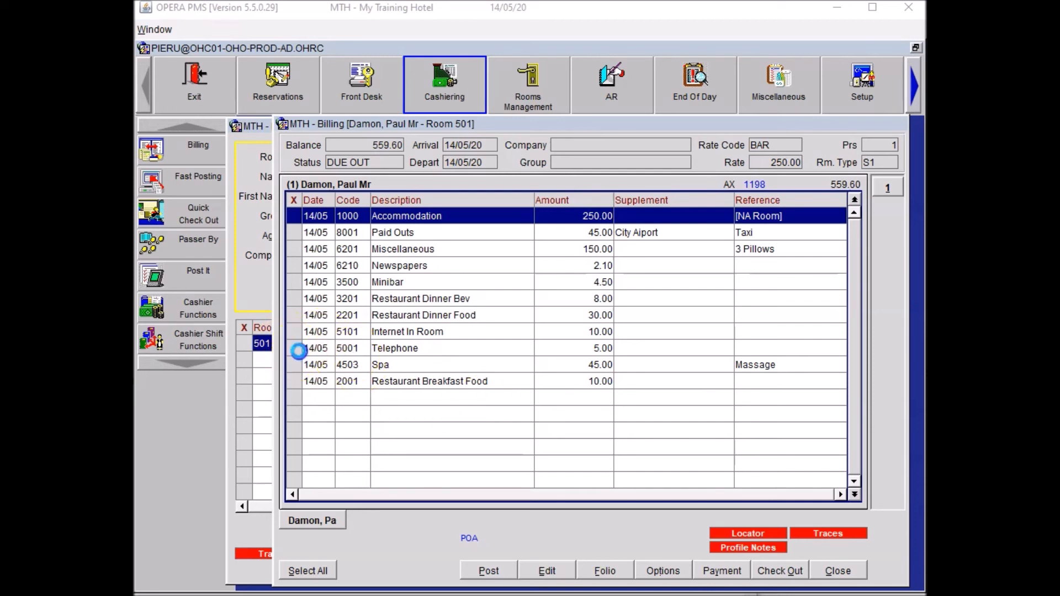
{"action": "right_click", "coordinate": [357, 353]}
{"action": "left_click", "coordinate": [413, 215]}
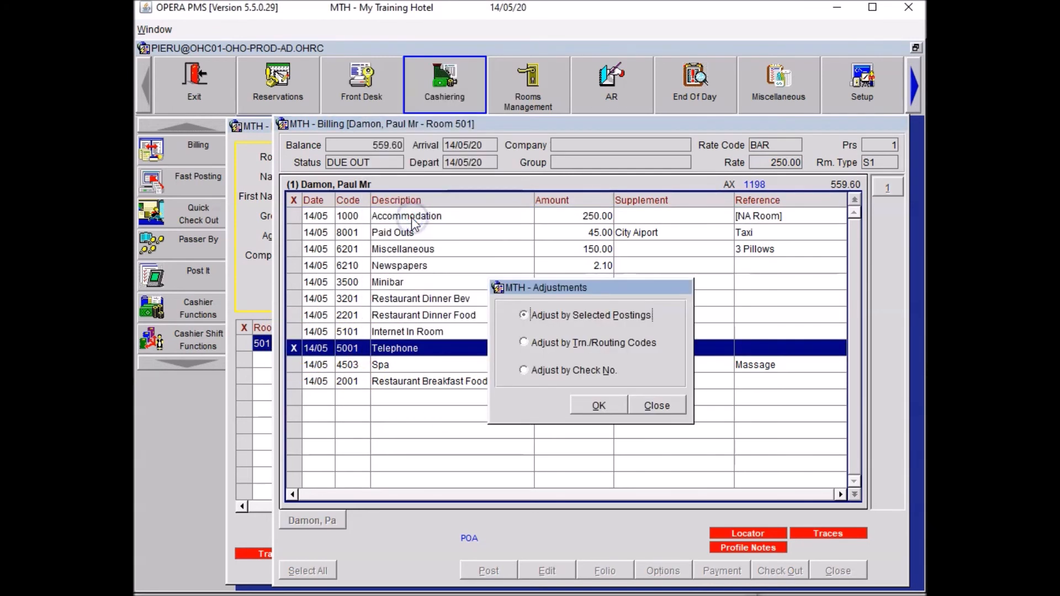
{"action": "left_click", "coordinate": [600, 406]}
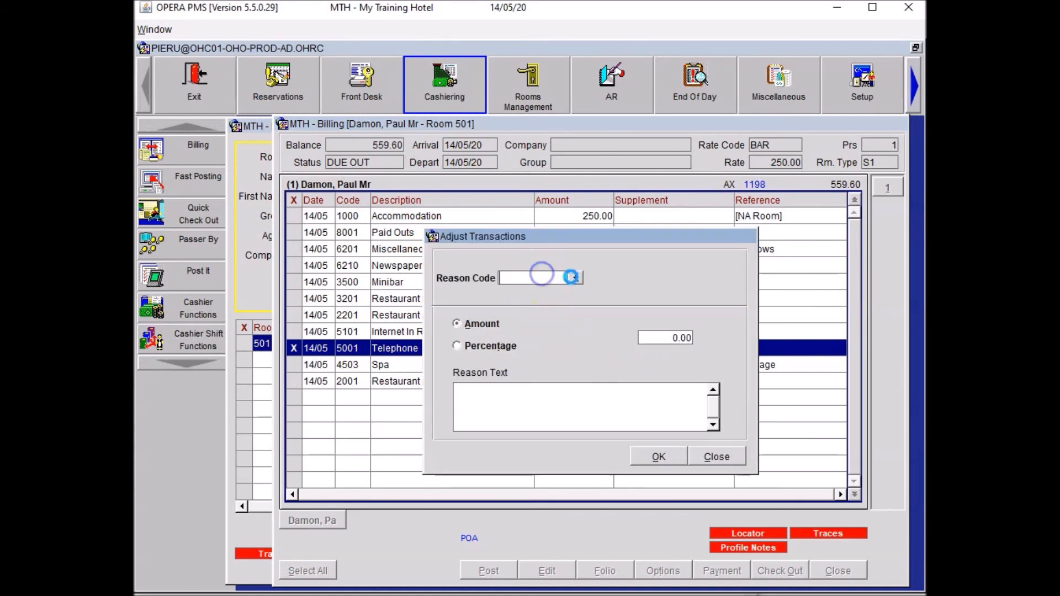
{"action": "left_click", "coordinate": [576, 279]}
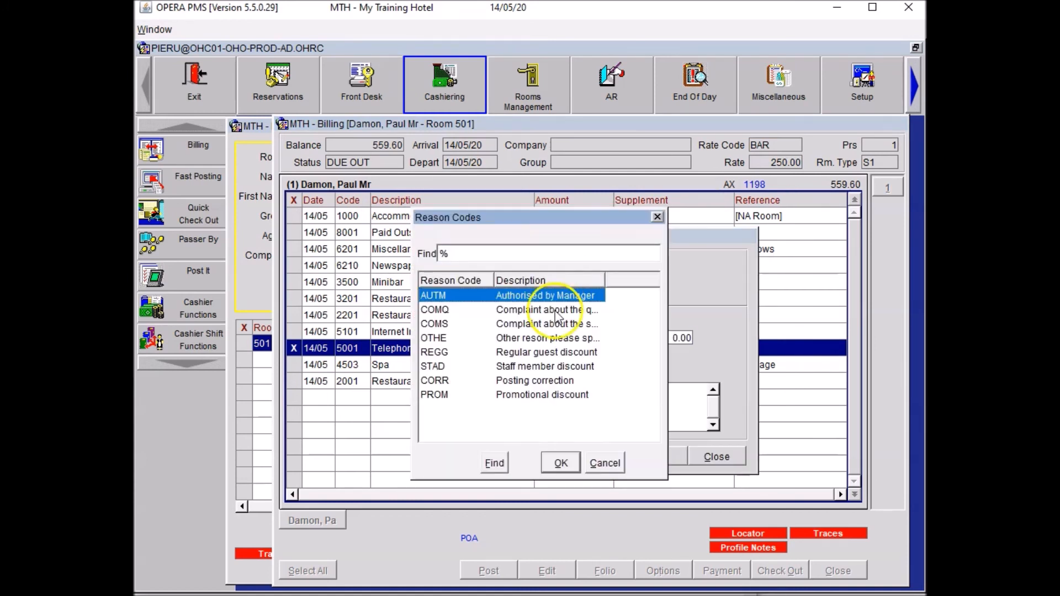
{"action": "left_click", "coordinate": [489, 338]}
{"action": "left_click", "coordinate": [561, 463]}
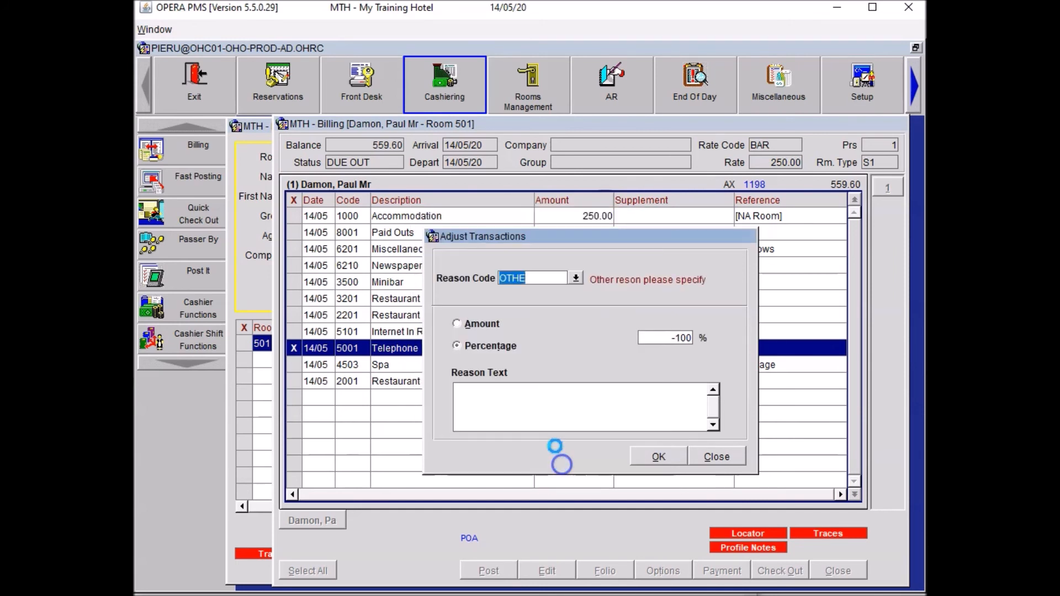
{"action": "left_click_drag", "start_coordinate": [630, 333], "coordinate": [670, 358]}
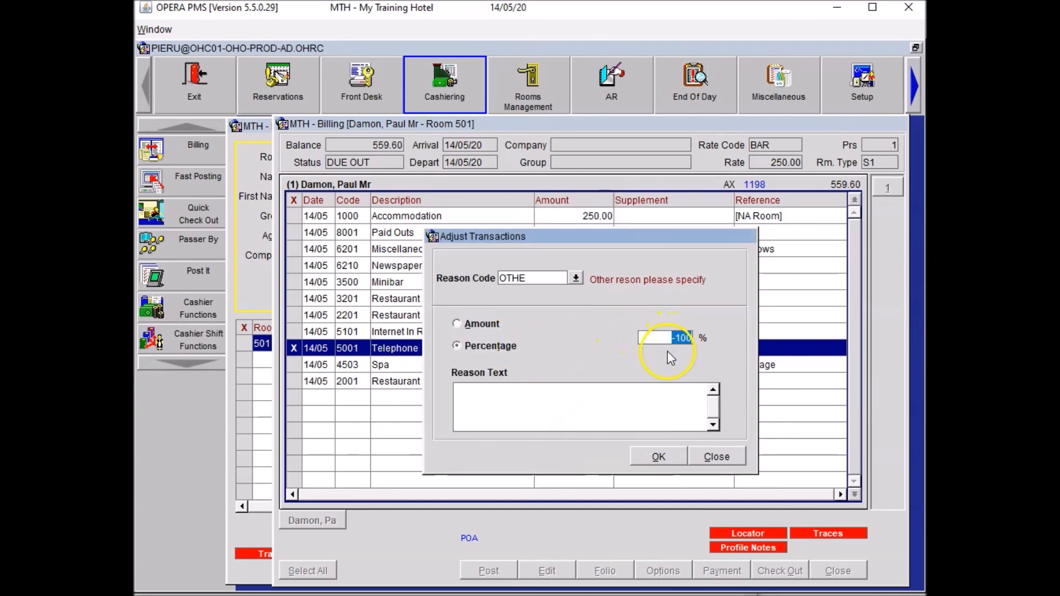
{"action": "left_click", "coordinate": [529, 403]}
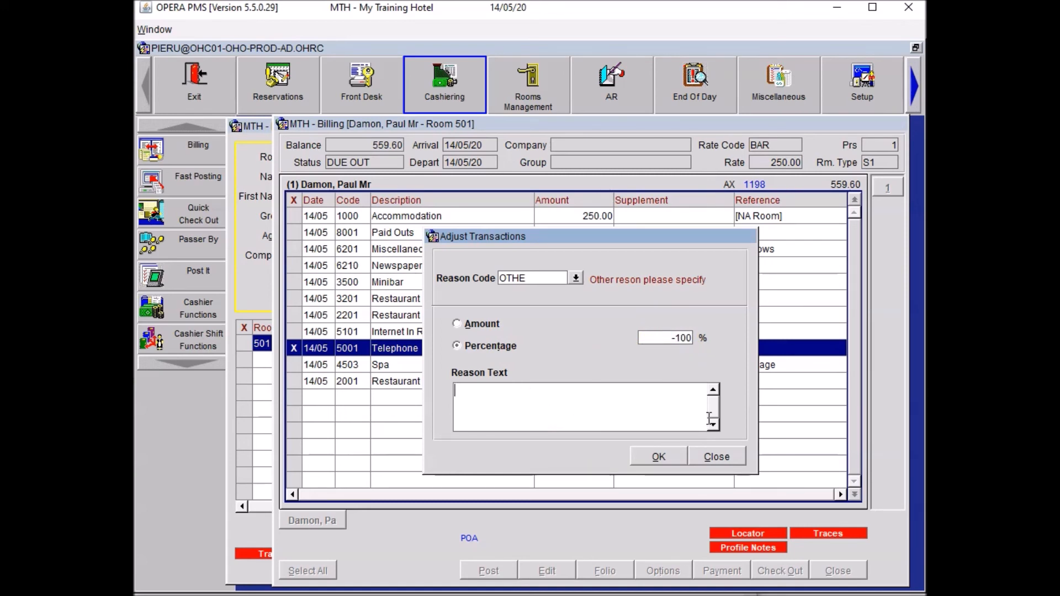
{"action": "type", "text": "Guest never use the phone"}
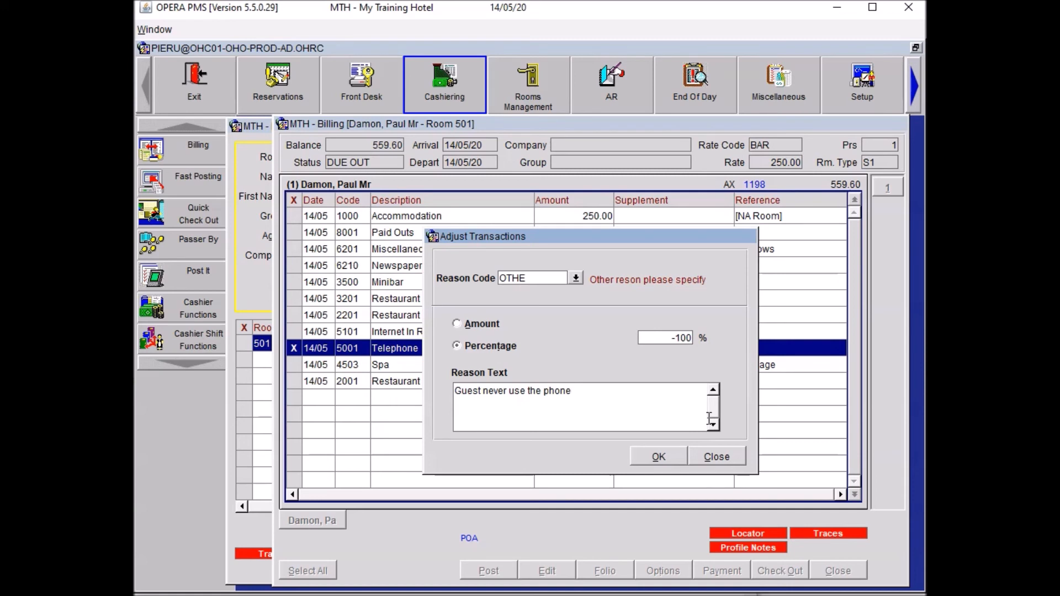
{"action": "left_click", "coordinate": [665, 456]}
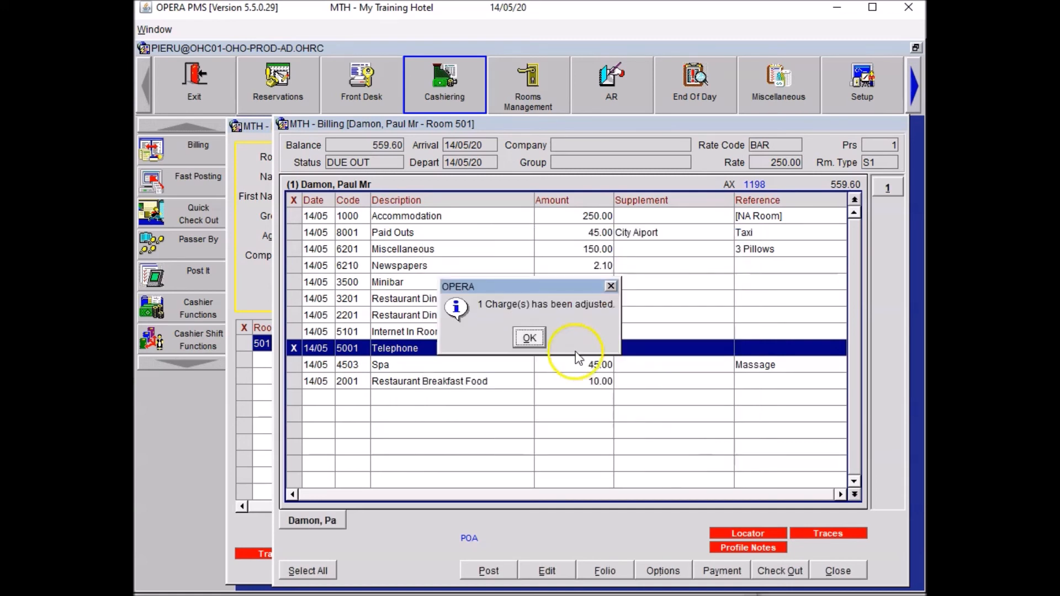
{"action": "left_click", "coordinate": [529, 338]}
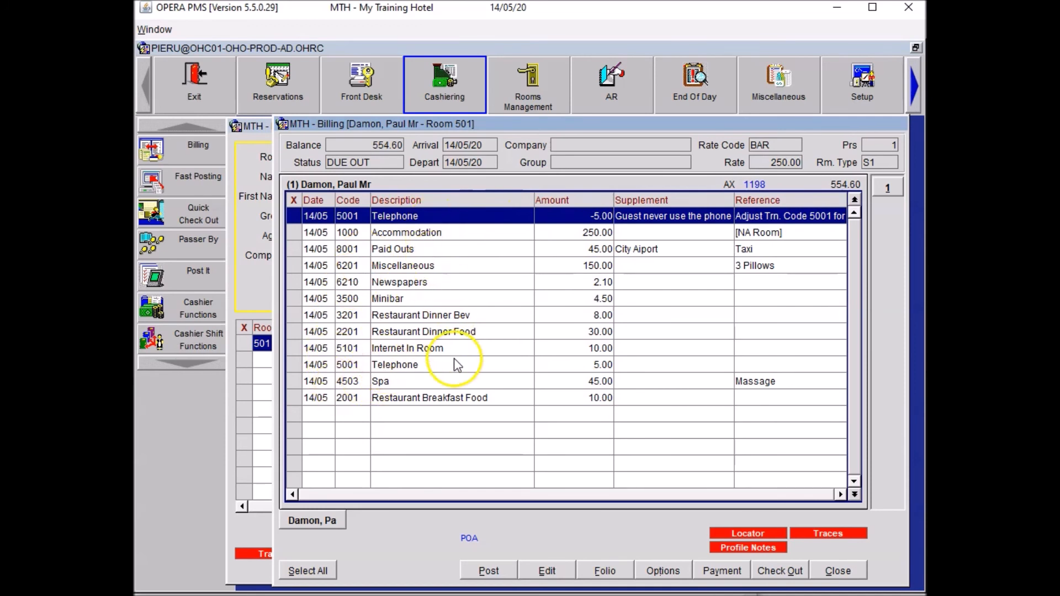
Open folio window 2 and move both Telephone rows (5.00 and -5.00) into it.
{"action": "right_click", "coordinate": [506, 441]}
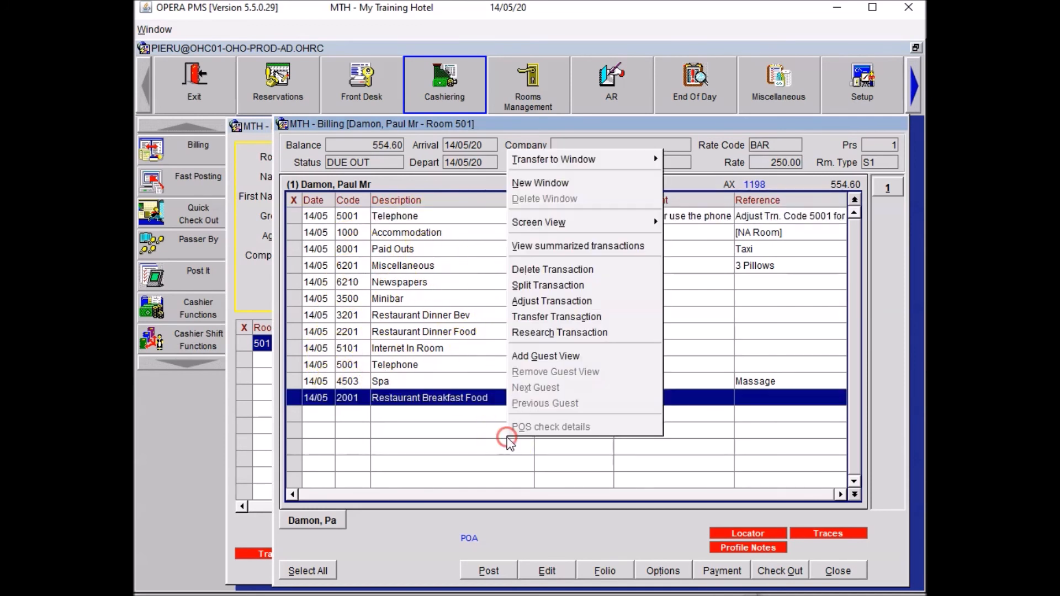
{"action": "left_click", "coordinate": [562, 178]}
{"action": "left_click", "coordinate": [294, 216]}
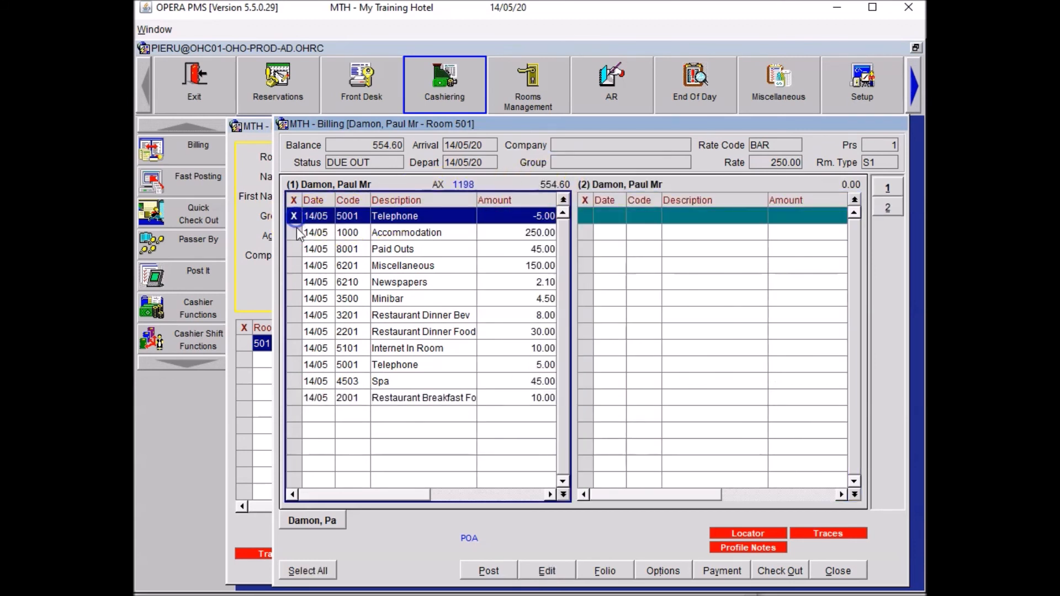
{"action": "left_click", "coordinate": [301, 367]}
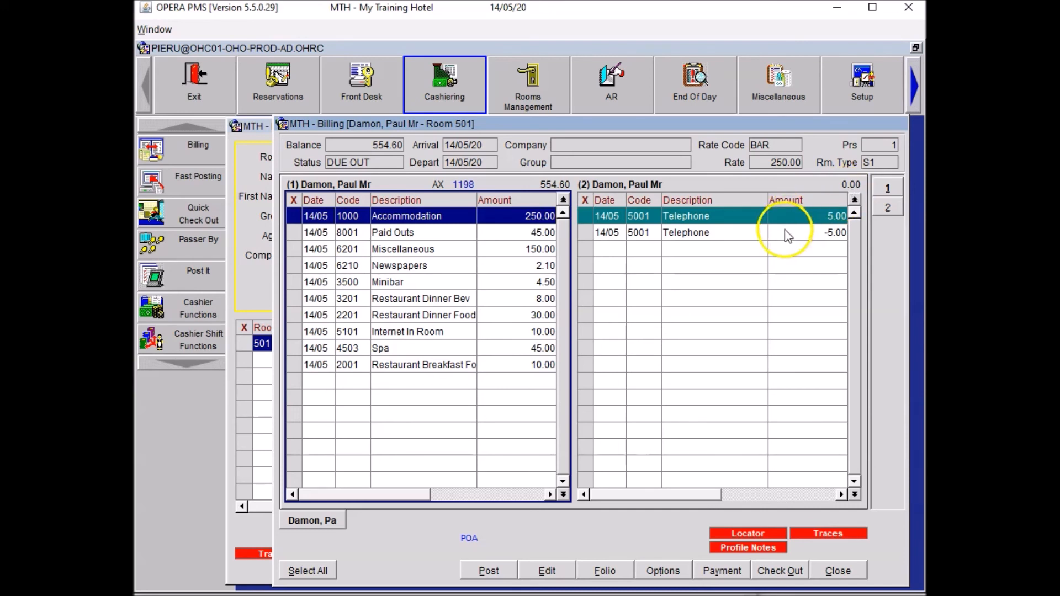
{"action": "left_click", "coordinate": [408, 415]}
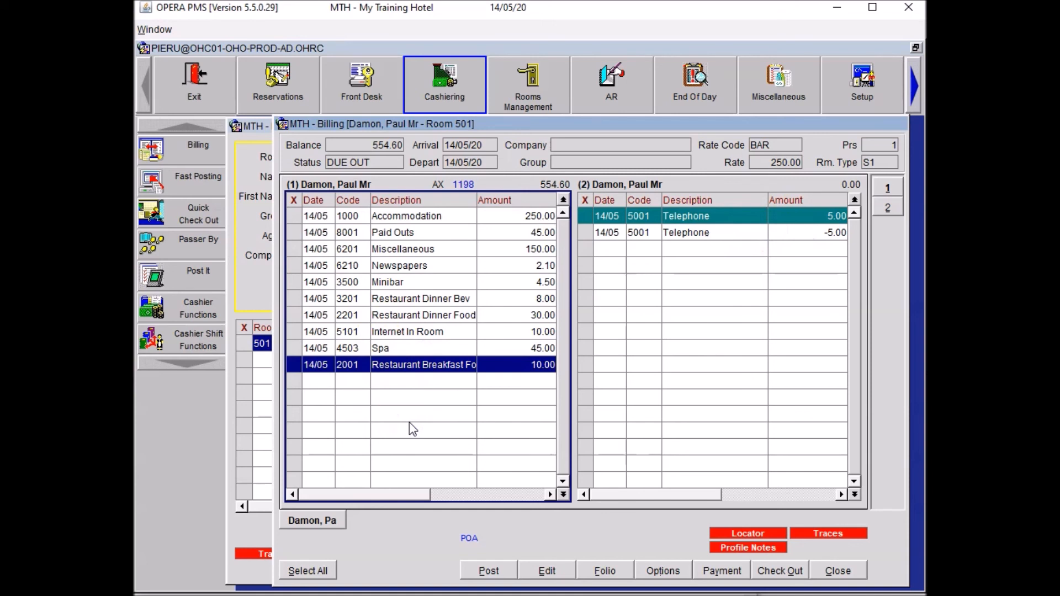
Set up a 10% PROM adjustment on the Restaurant Dinner Bev and Dinner Food charges.
{"action": "left_click", "coordinate": [295, 299]}
{"action": "left_click", "coordinate": [295, 315]}
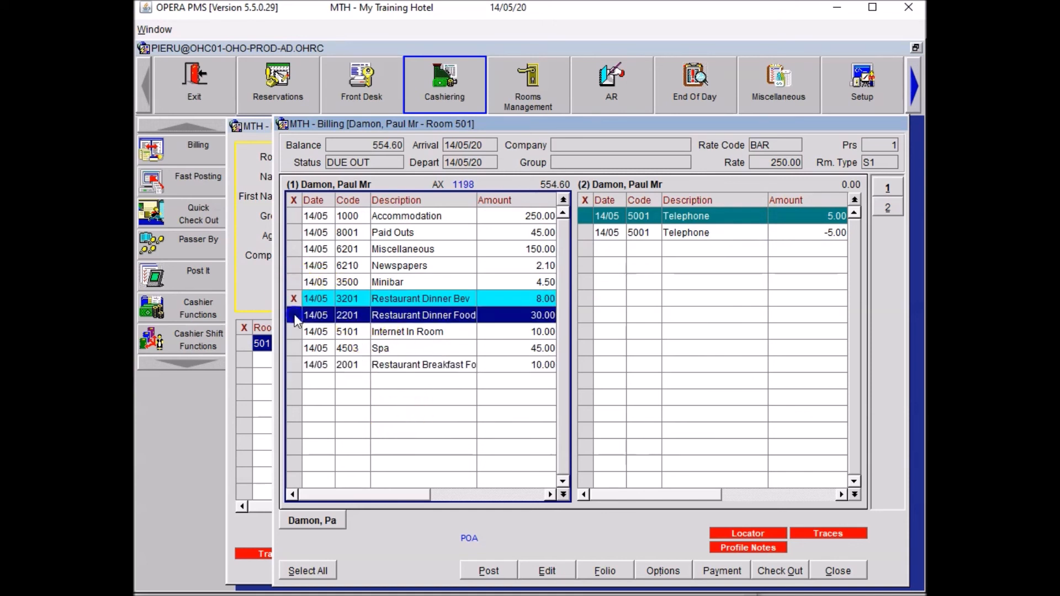
{"action": "right_click", "coordinate": [404, 300]}
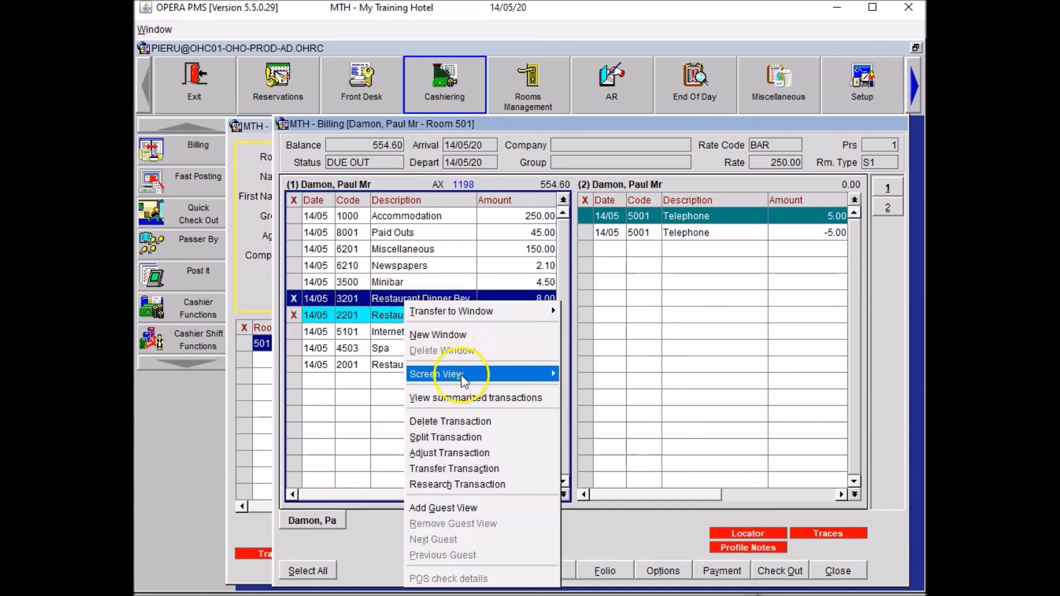
{"action": "left_click", "coordinate": [451, 453]}
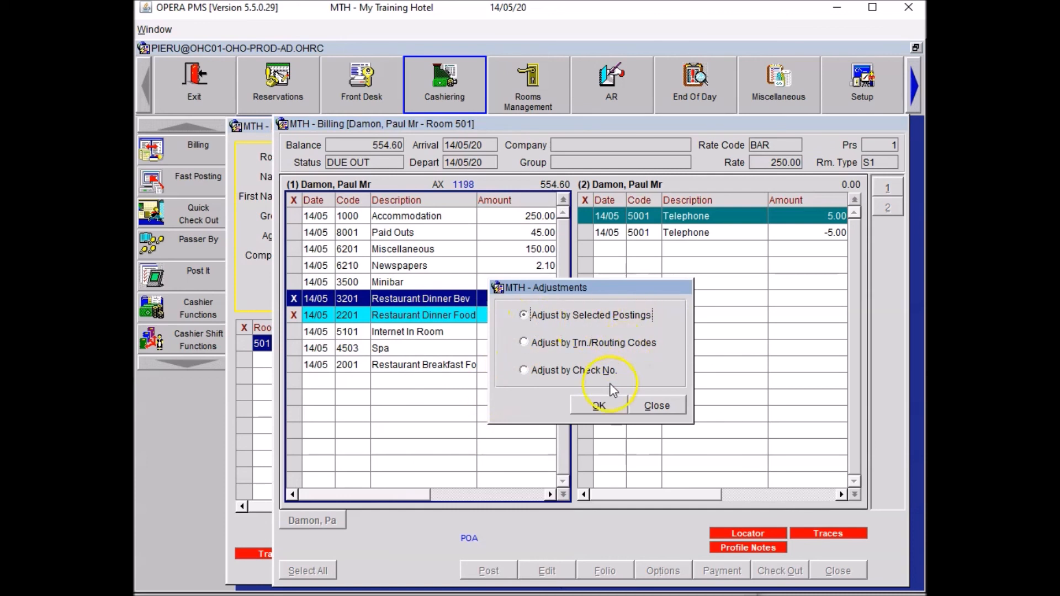
{"action": "left_click", "coordinate": [602, 405]}
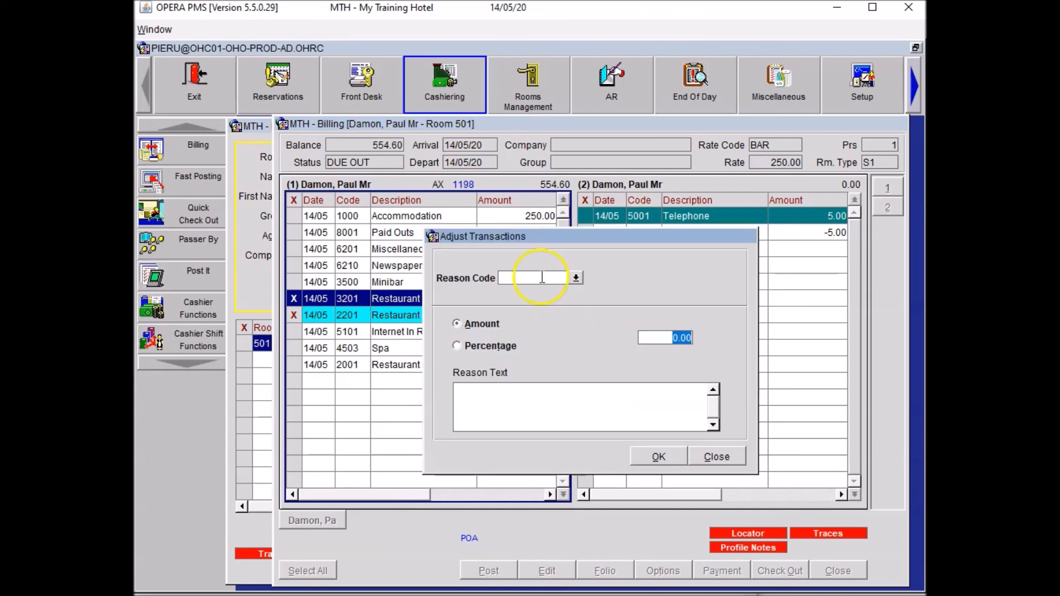
{"action": "left_click", "coordinate": [576, 278]}
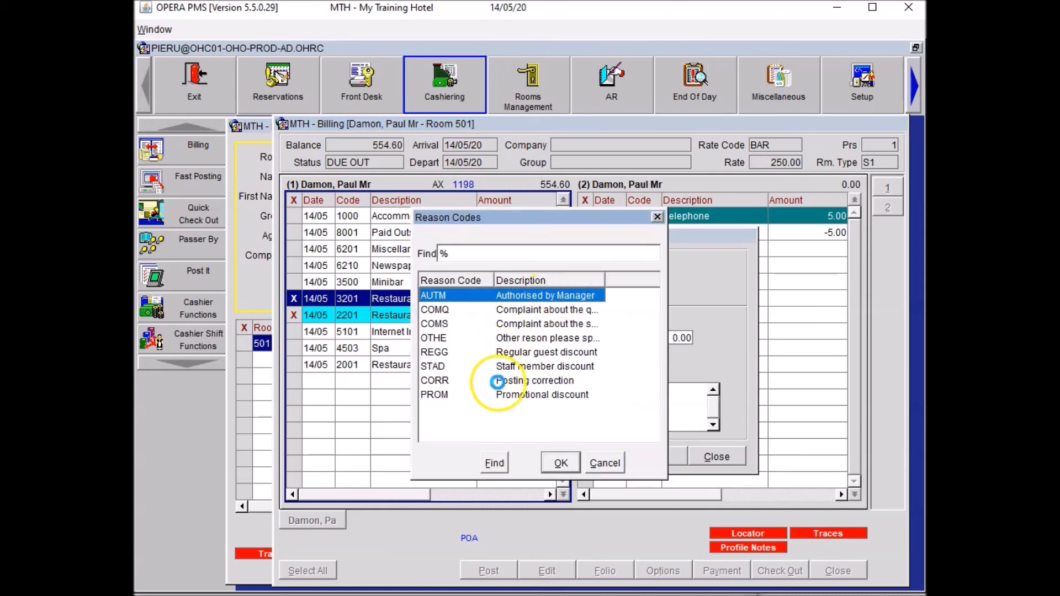
{"action": "left_click", "coordinate": [520, 395]}
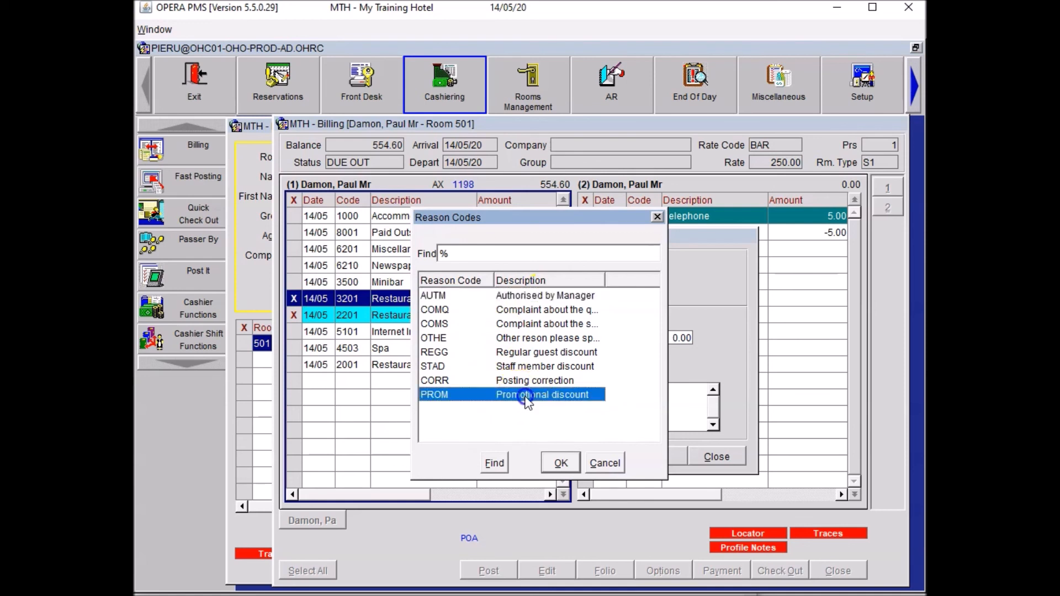
{"action": "left_click", "coordinate": [561, 463]}
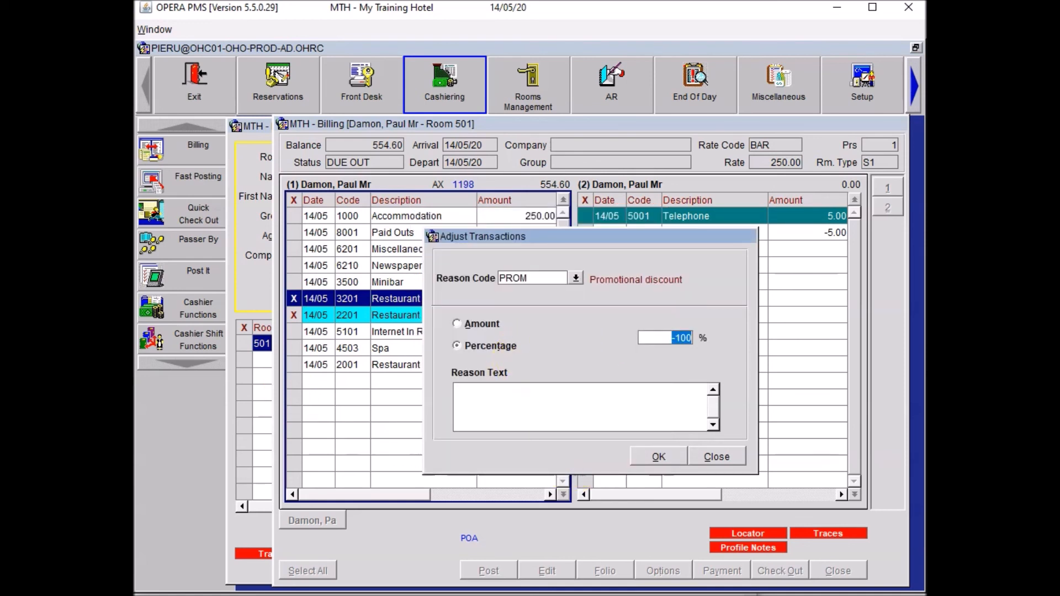
{"action": "left_click_drag", "start_coordinate": [658, 341], "coordinate": [699, 340]}
{"action": "type", "text": "10"}
{"action": "key", "text": "Tab"}
{"action": "key", "text": "Tab"}
Apply it with reason 'Special offer - 10 % discount on dinner', then close billing and guest search.
{"action": "type", "text": "Specila"}
{"action": "key", "text": "BackSpace"}
{"action": "key", "text": "BackSpace"}
{"action": "type", "text": "al offer -"}
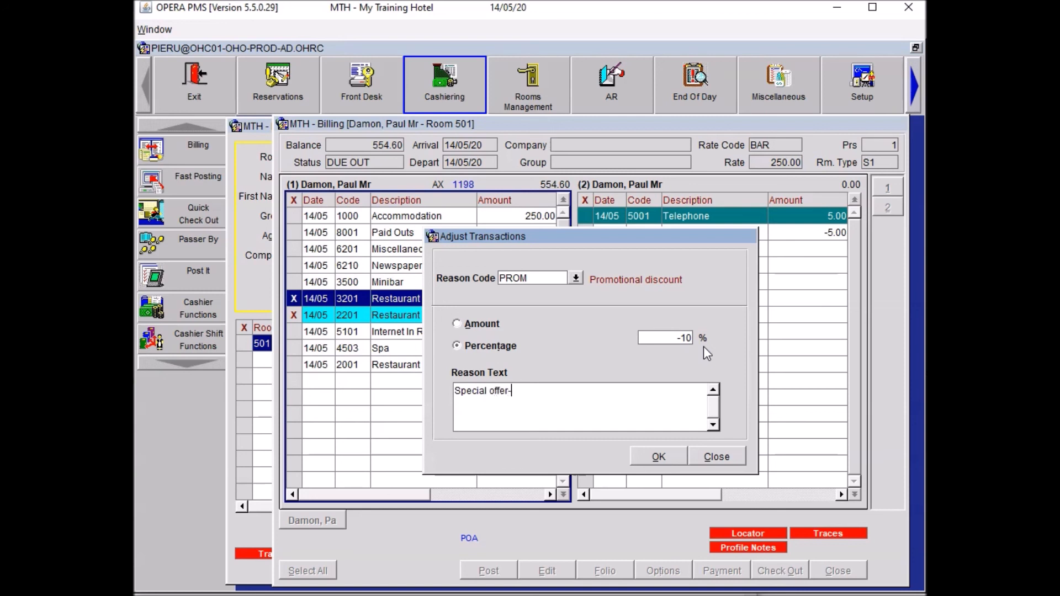
{"action": "type", "text": " !0 % discount on dinner"}
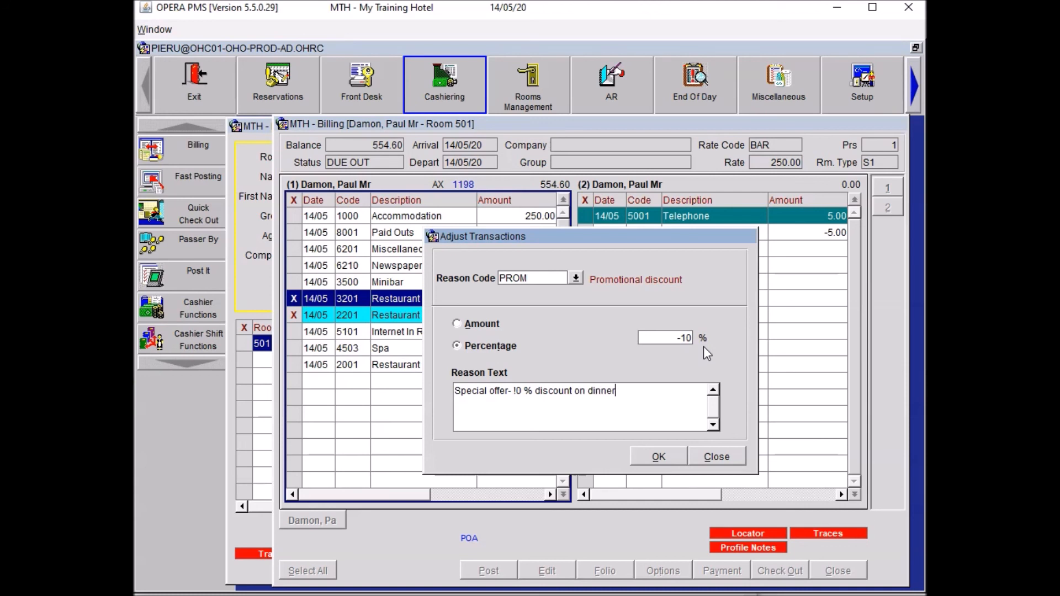
{"action": "left_click", "coordinate": [514, 390]}
{"action": "key", "text": "Delete"}
{"action": "type", "text": "1"}
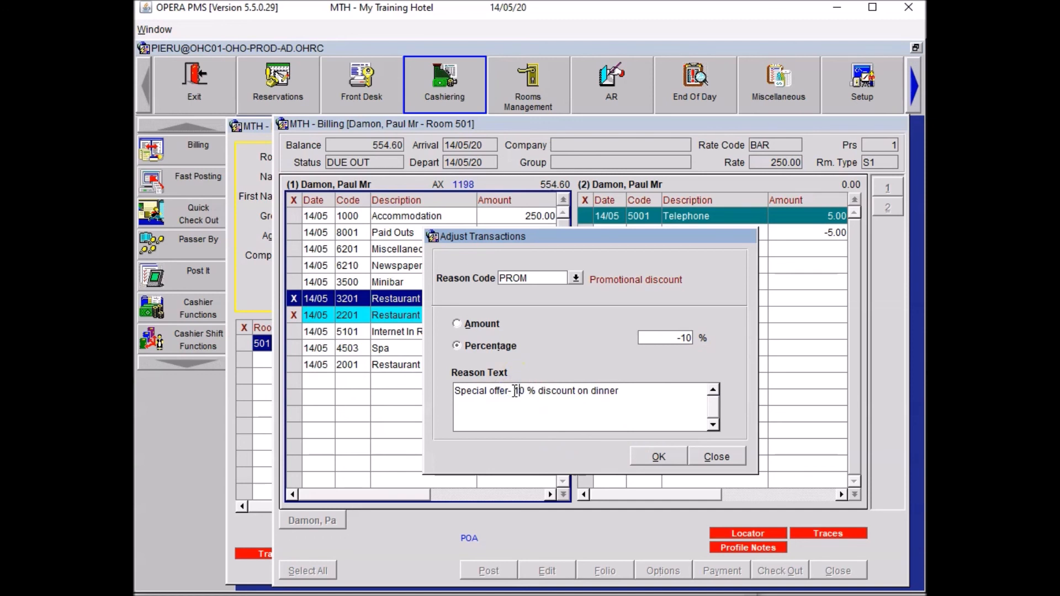
{"action": "left_click", "coordinate": [508, 392]}
{"action": "left_click", "coordinate": [658, 402]}
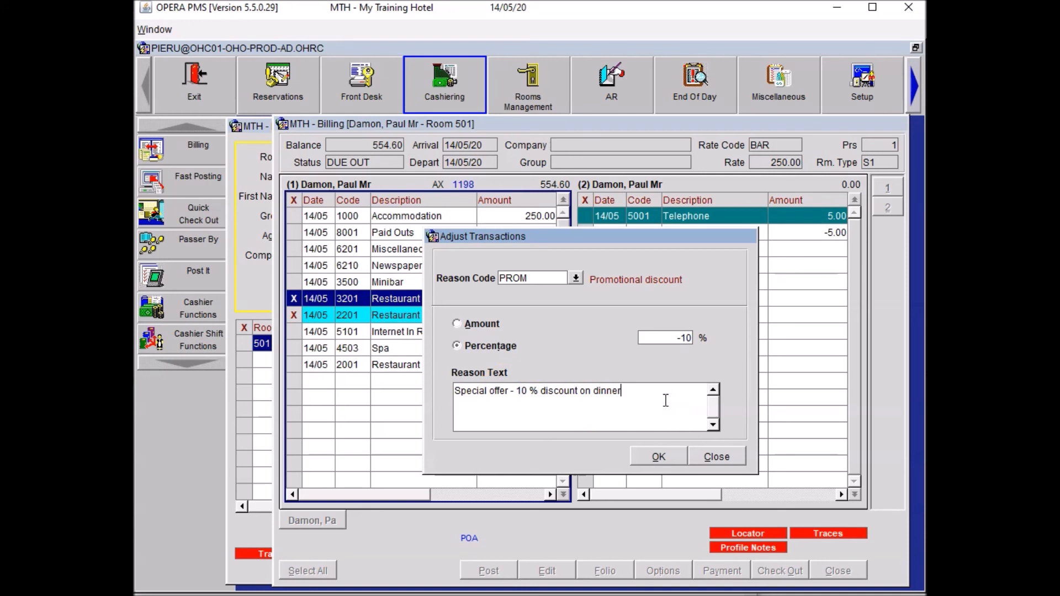
{"action": "left_click", "coordinate": [643, 456]}
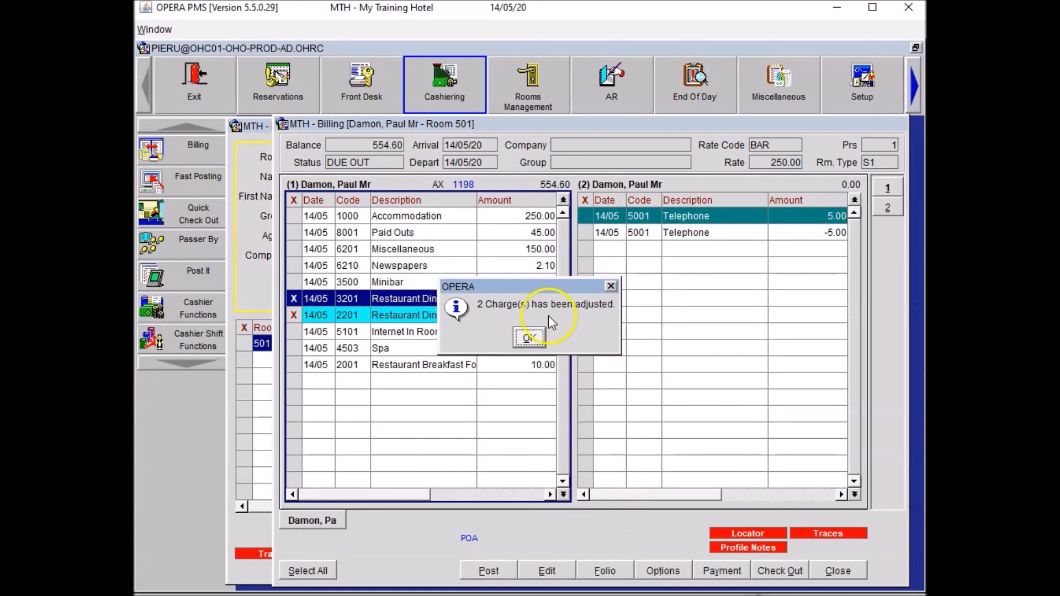
{"action": "left_click", "coordinate": [529, 338]}
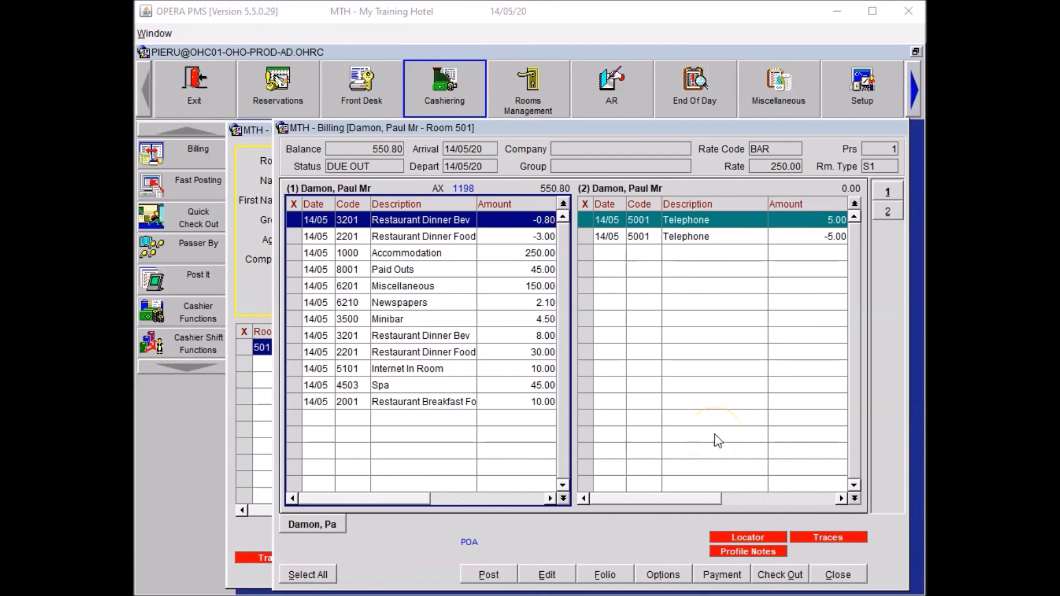
{"action": "left_click", "coordinate": [838, 575]}
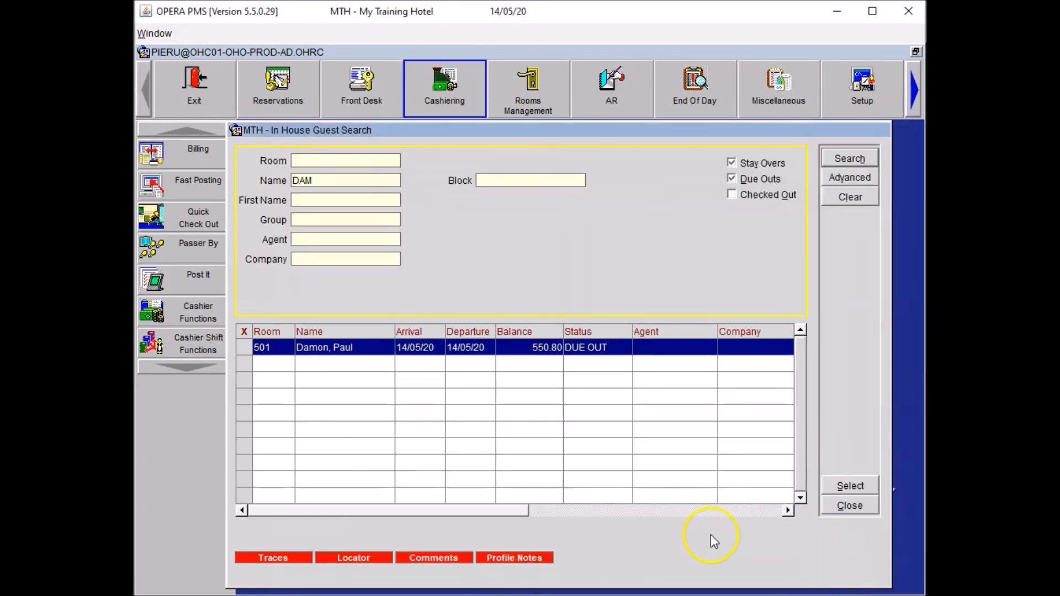
{"action": "left_click", "coordinate": [849, 506]}
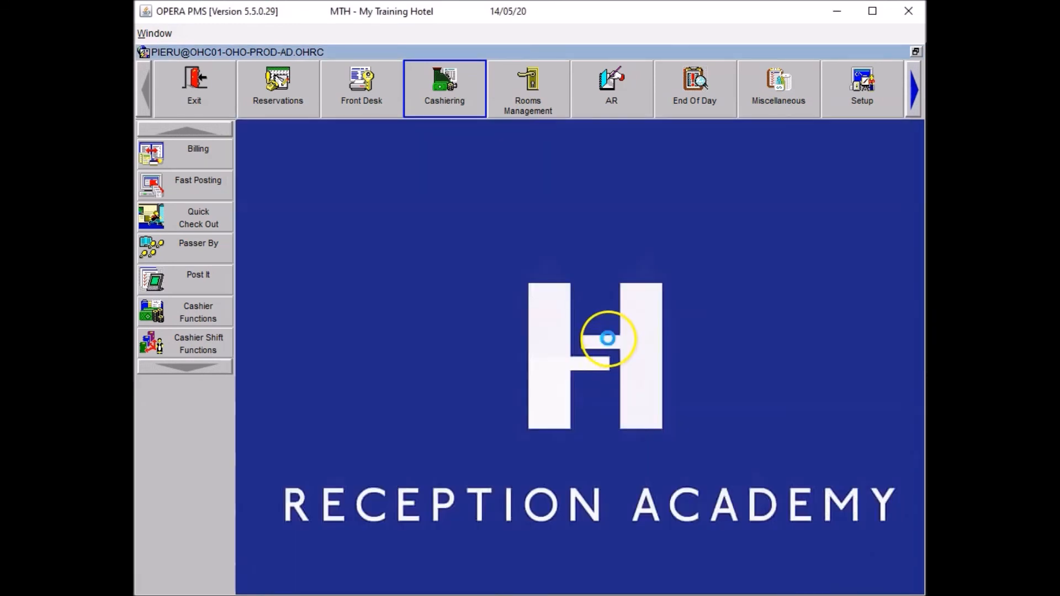